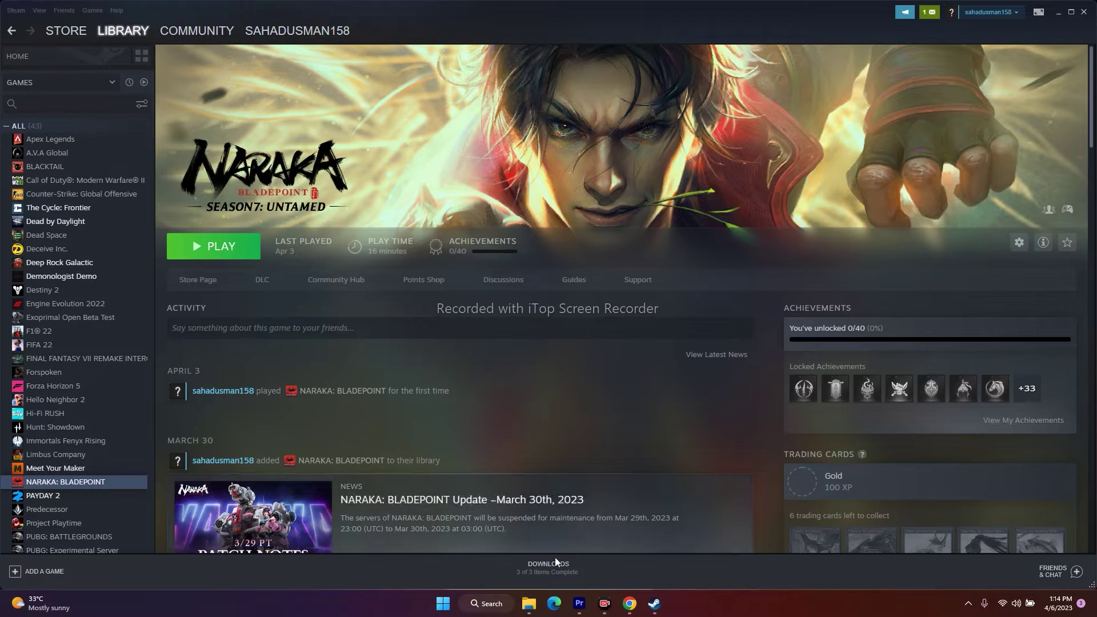
pyautogui.click(528, 603)
pyautogui.click(1007, 81)
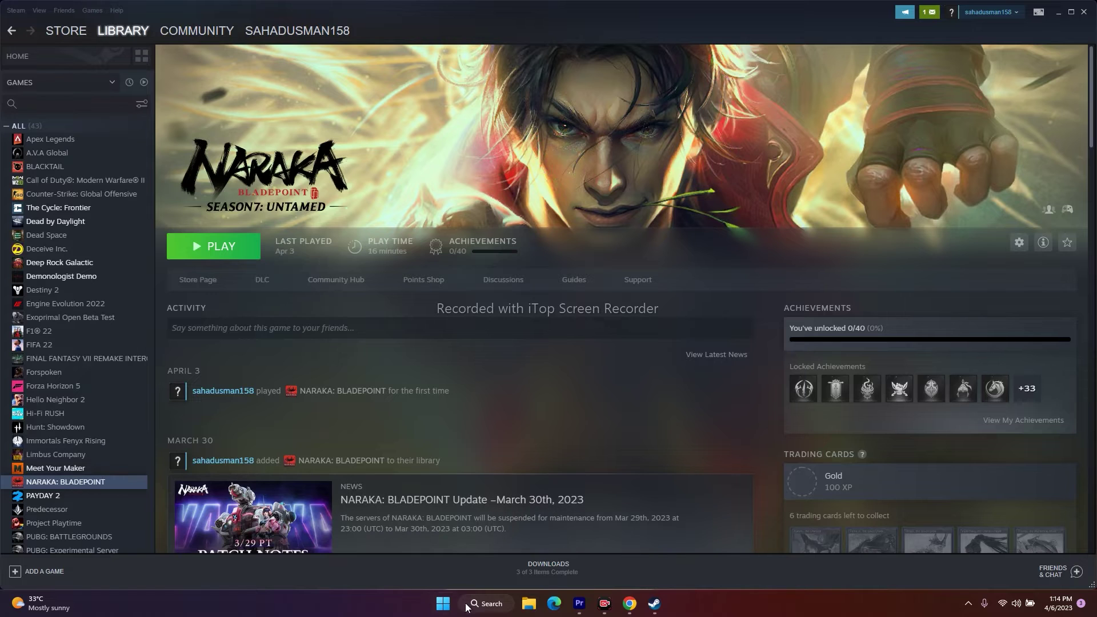
pyautogui.click(444, 605)
pyautogui.click(690, 564)
pyautogui.click(721, 613)
# Step: Verify the integrity of the NARAKA: BLADEPOINT game files from the local files section of its properties
pyautogui.rightClick(101, 481)
pyautogui.click(127, 470)
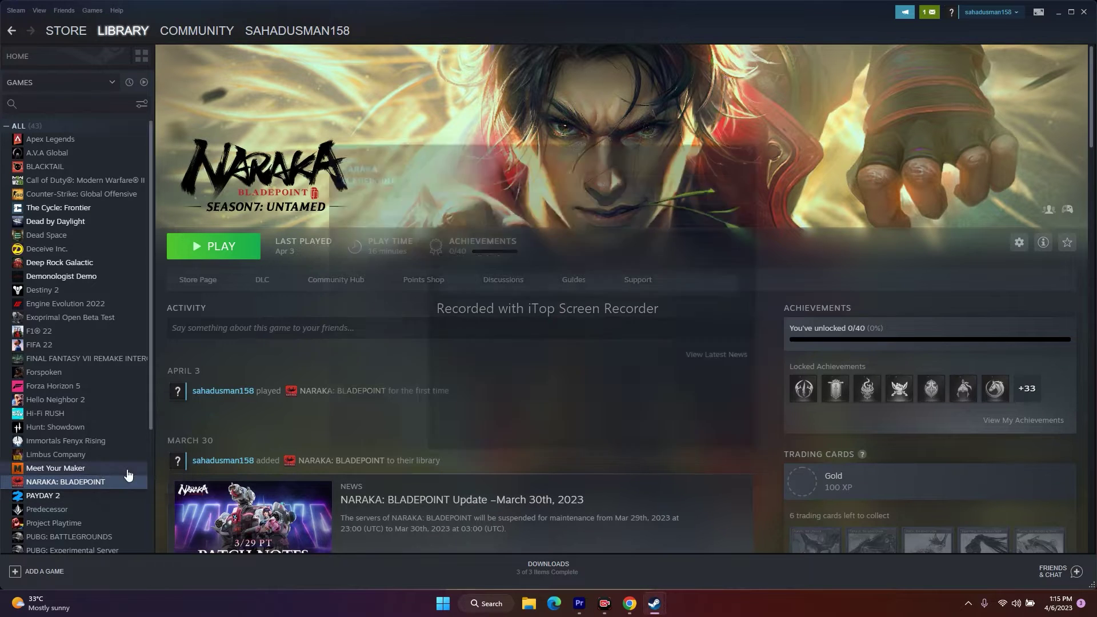
pyautogui.click(350, 246)
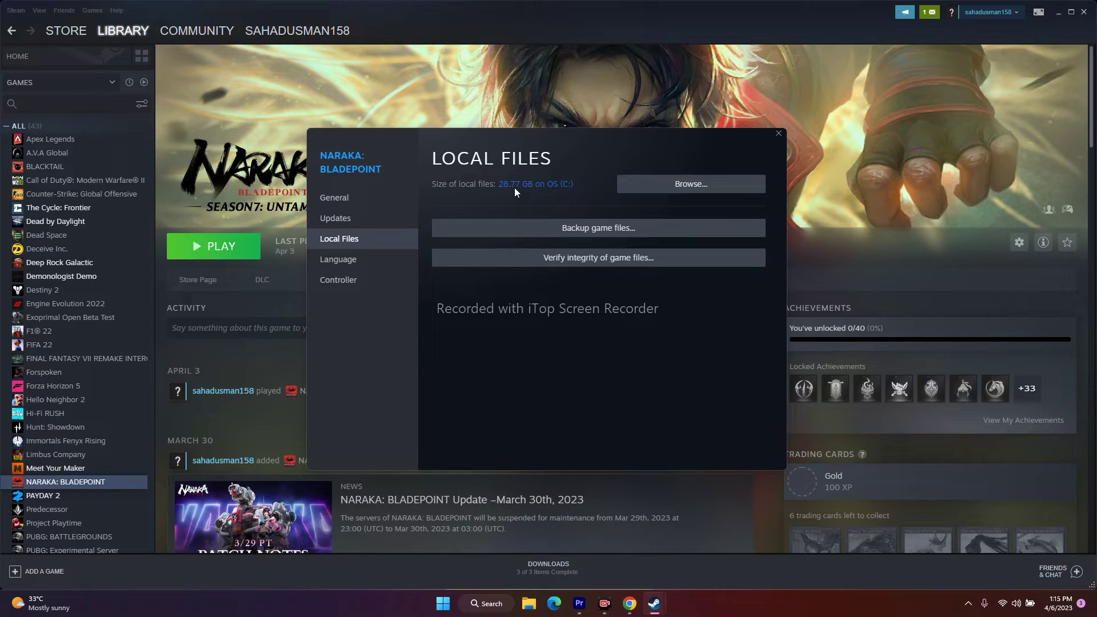
pyautogui.click(598, 260)
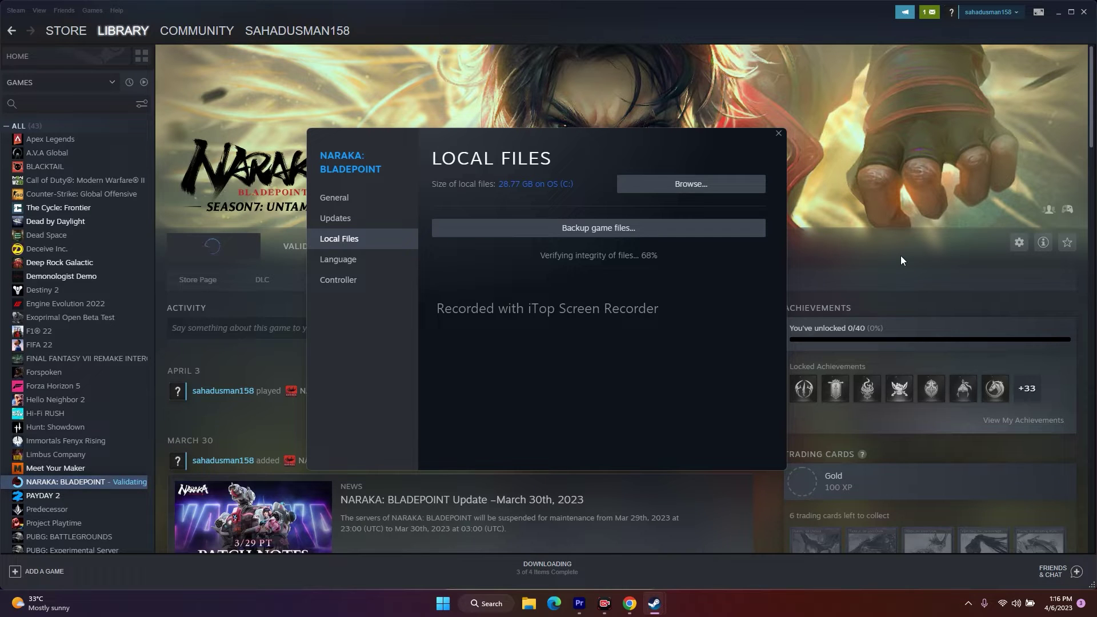
# Step: Locate the NarakaBladepoint application in C:\Program Files (x86)\Steam\steamapps\common\NARAKA BLADEPOINT using File Explorer, and close the folder window
pyautogui.click(1058, 11)
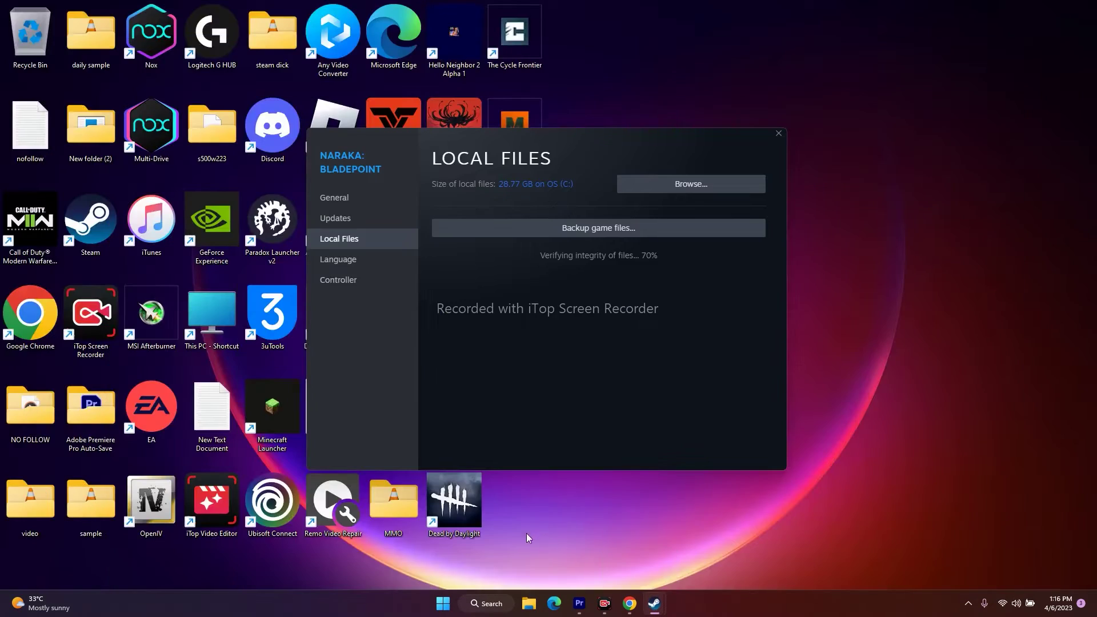
pyautogui.click(528, 605)
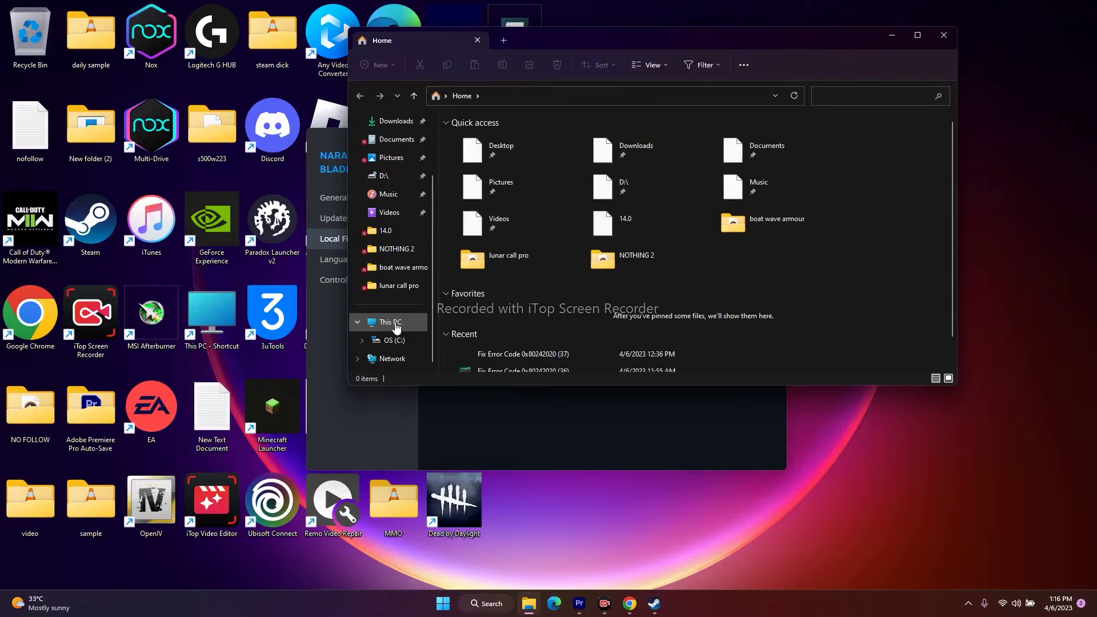
pyautogui.click(917, 35)
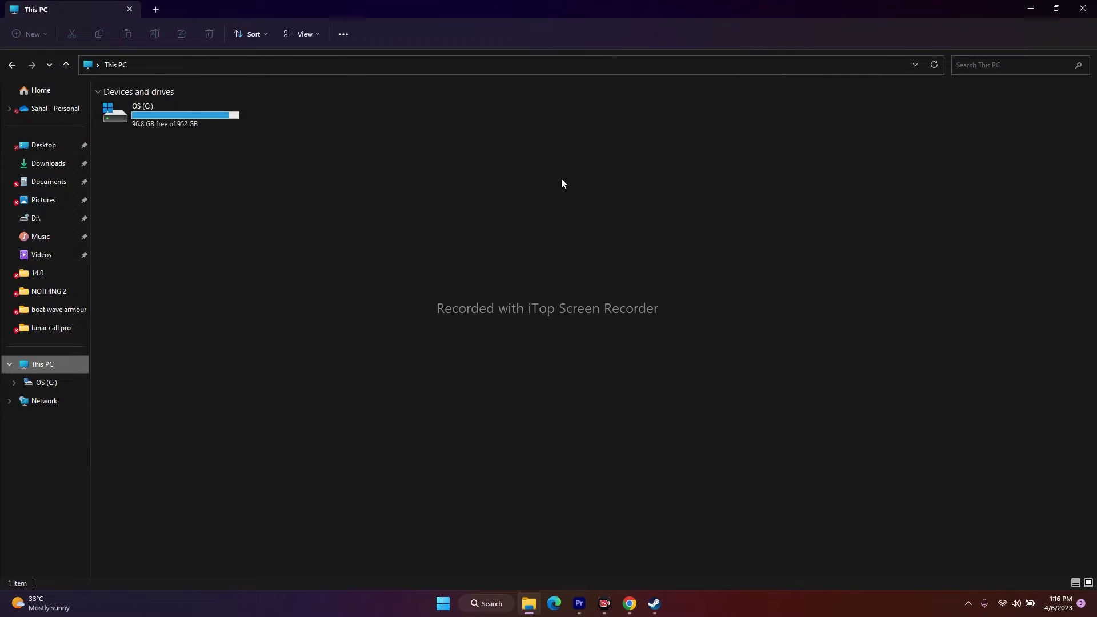
pyautogui.doubleClick(160, 117)
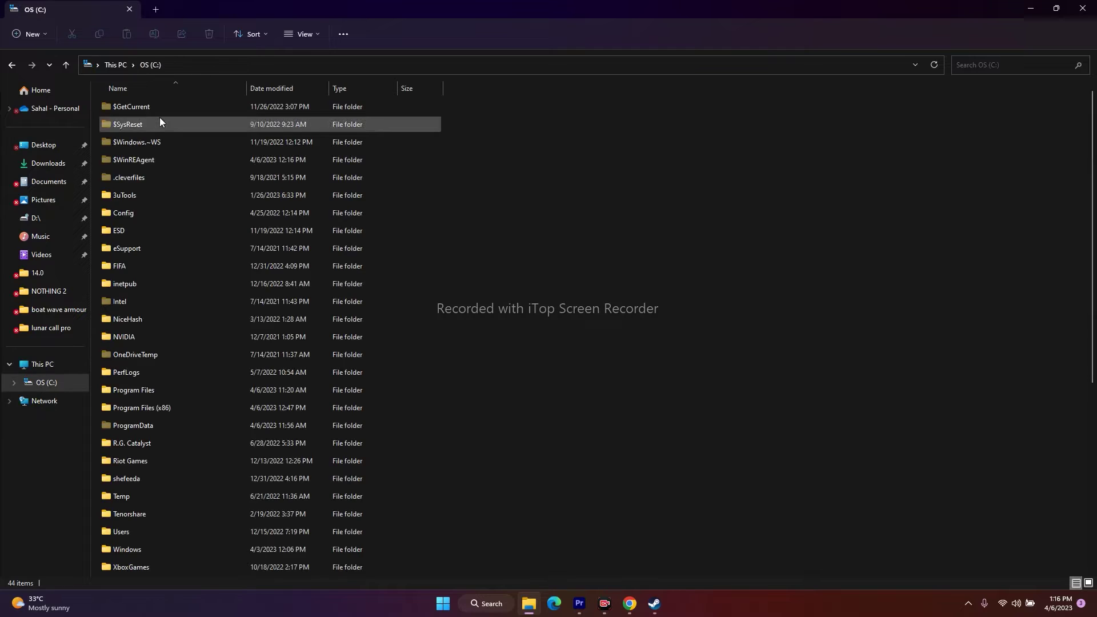
pyautogui.doubleClick(171, 408)
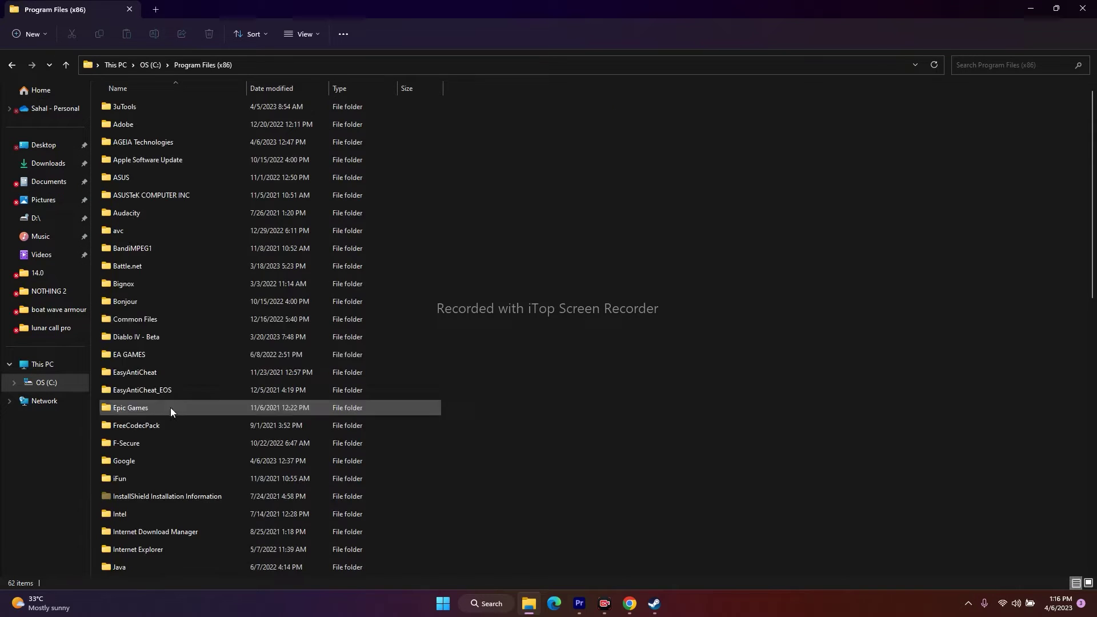
pyautogui.scroll(-12, 186, 283)
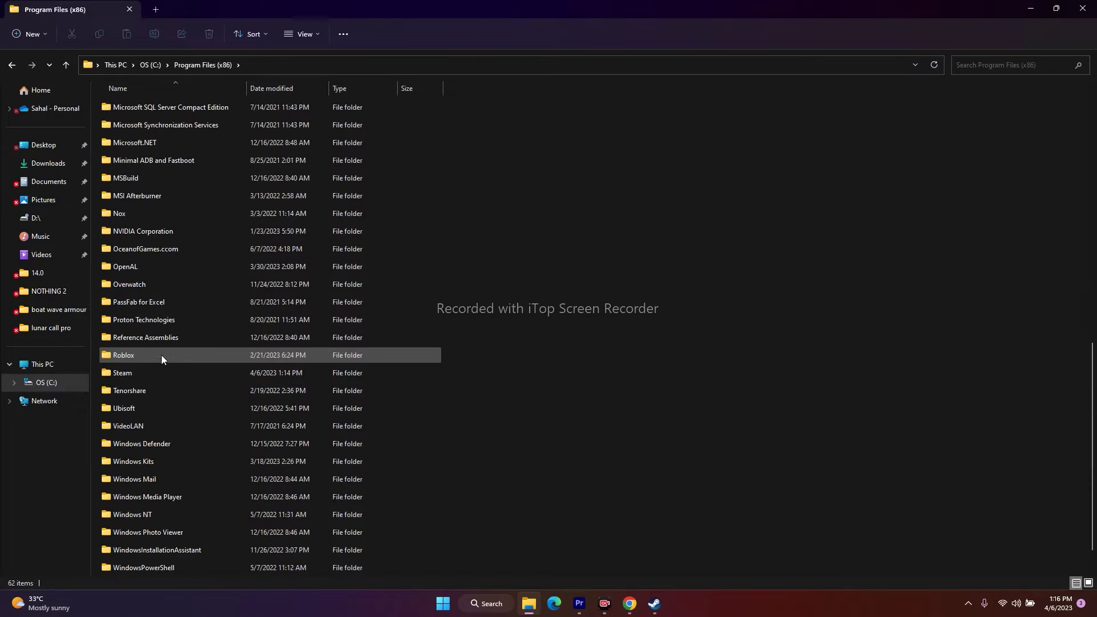
pyautogui.doubleClick(145, 340)
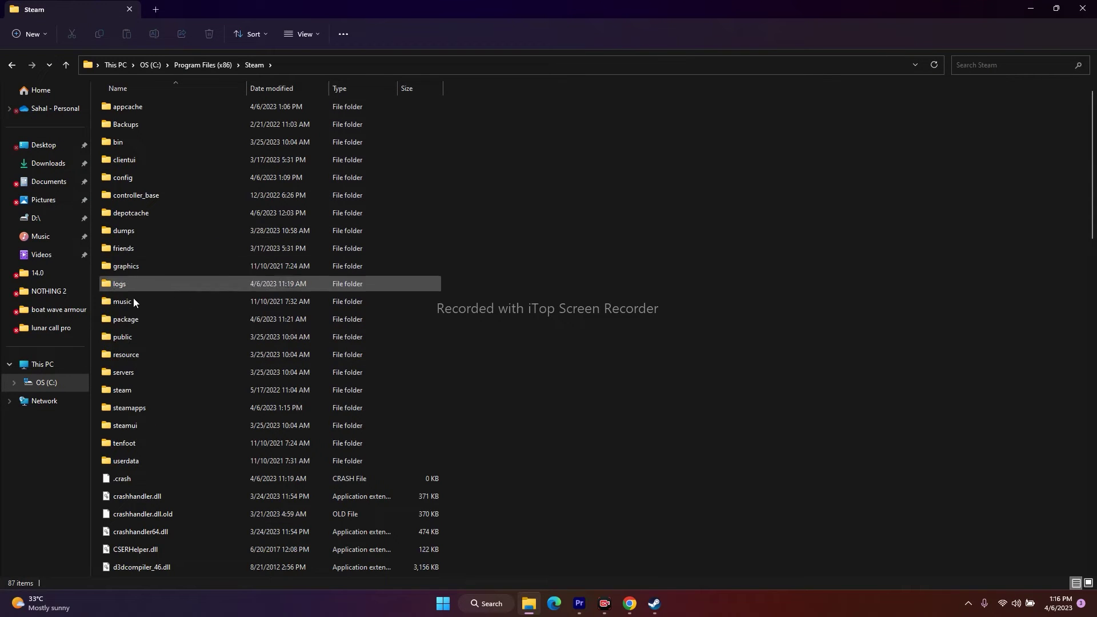
pyautogui.doubleClick(142, 409)
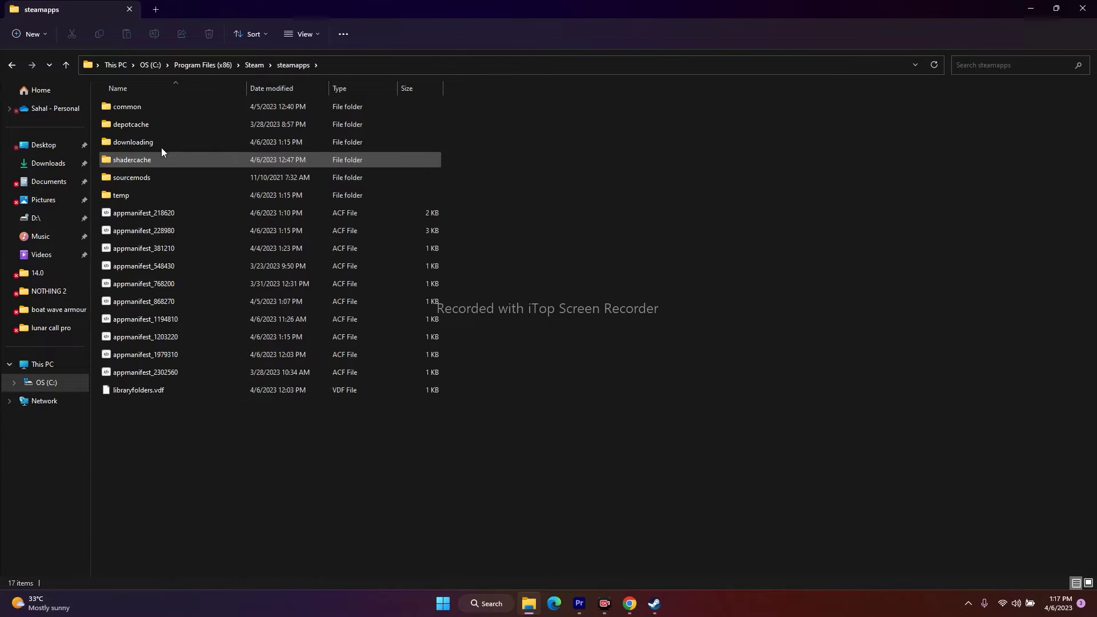
pyautogui.doubleClick(135, 108)
pyautogui.doubleClick(172, 357)
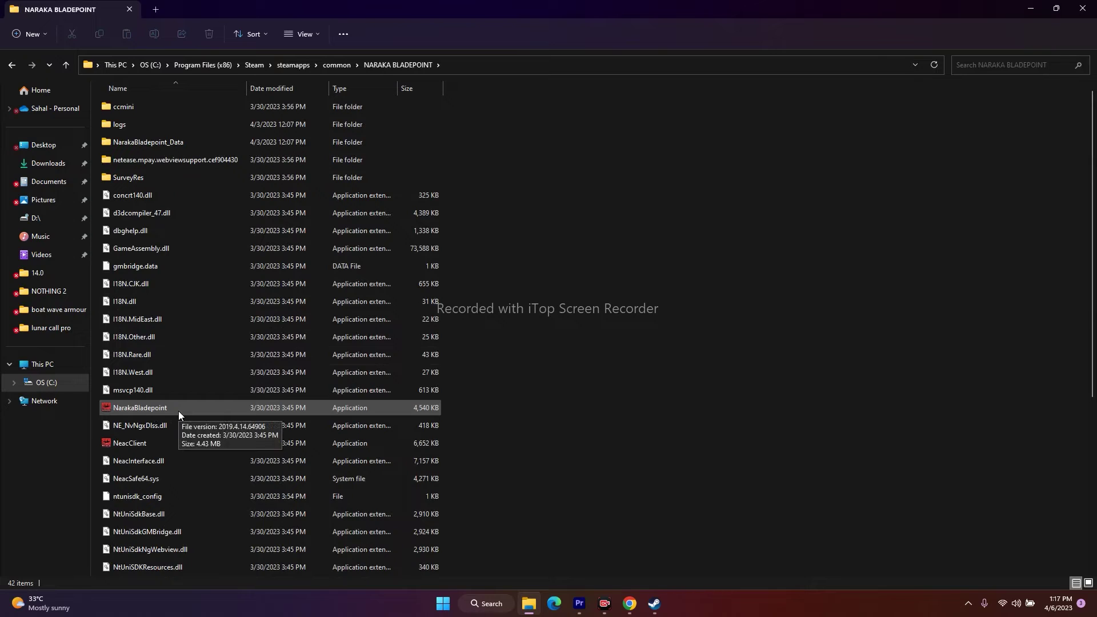
pyautogui.click(179, 410)
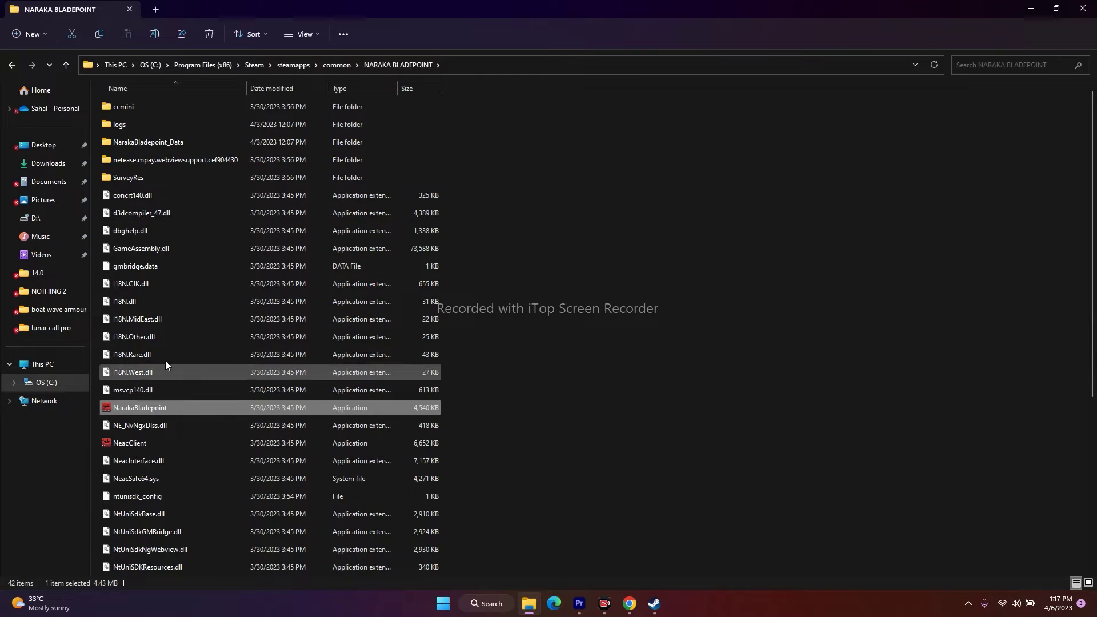
pyautogui.click(1081, 10)
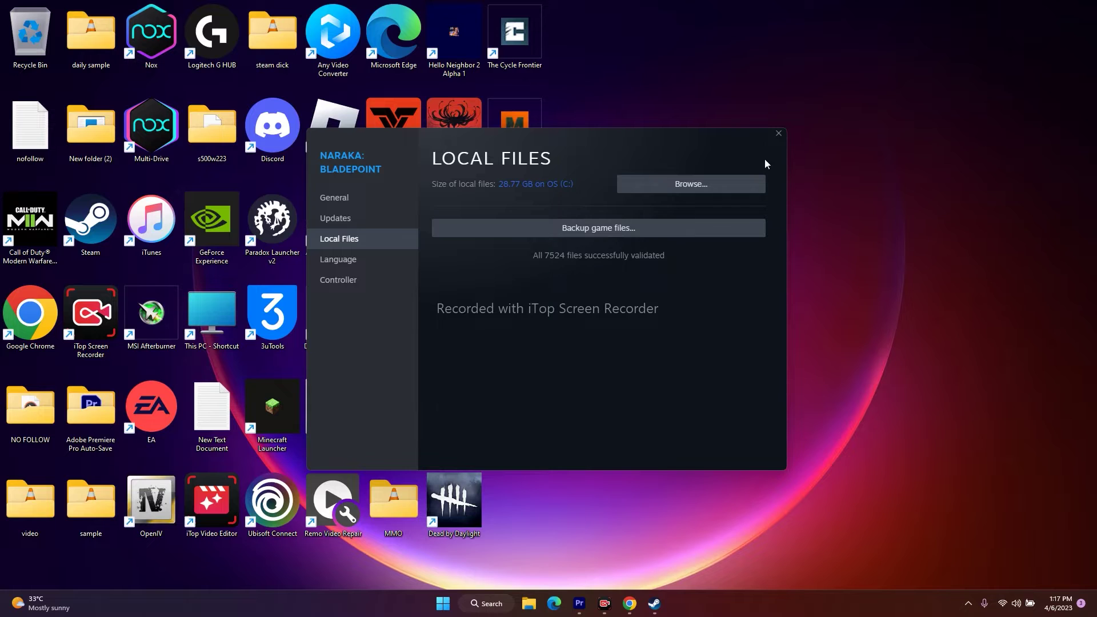
# Step: Dismiss the leftover properties window, return to Steam and browse the local files of NARAKA: BLADEPOINT to open its installation folder
pyautogui.click(778, 135)
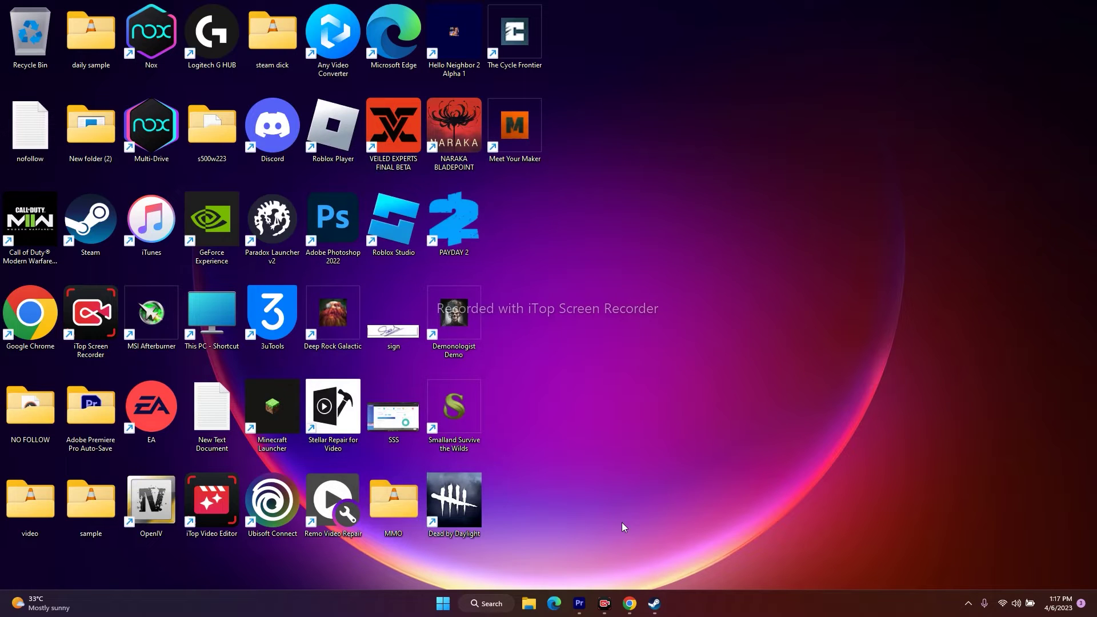
pyautogui.click(654, 603)
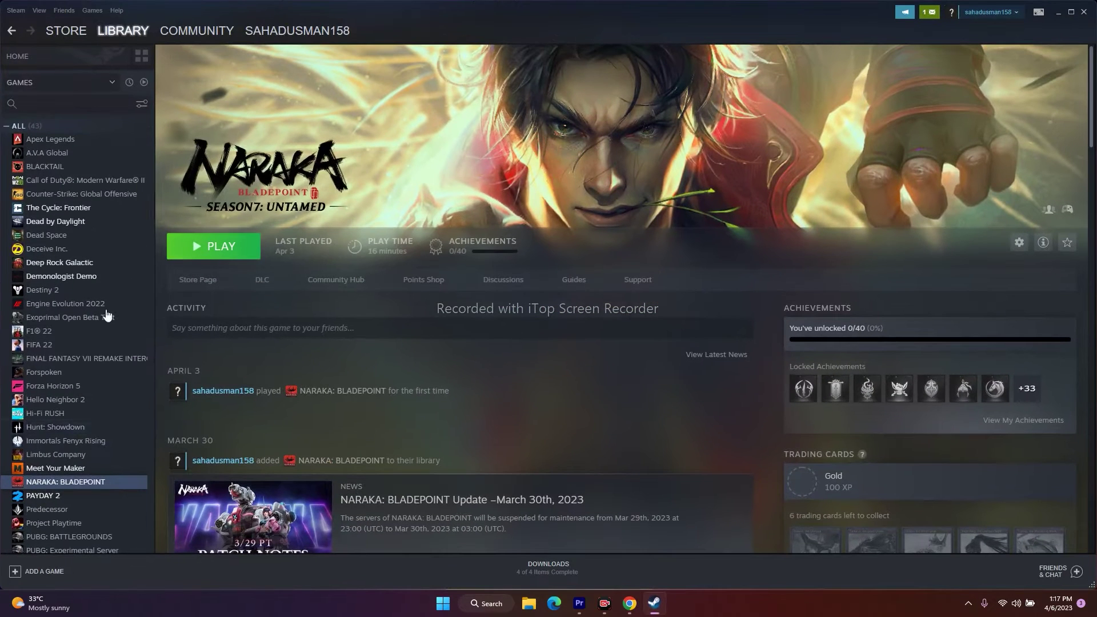
pyautogui.rightClick(113, 485)
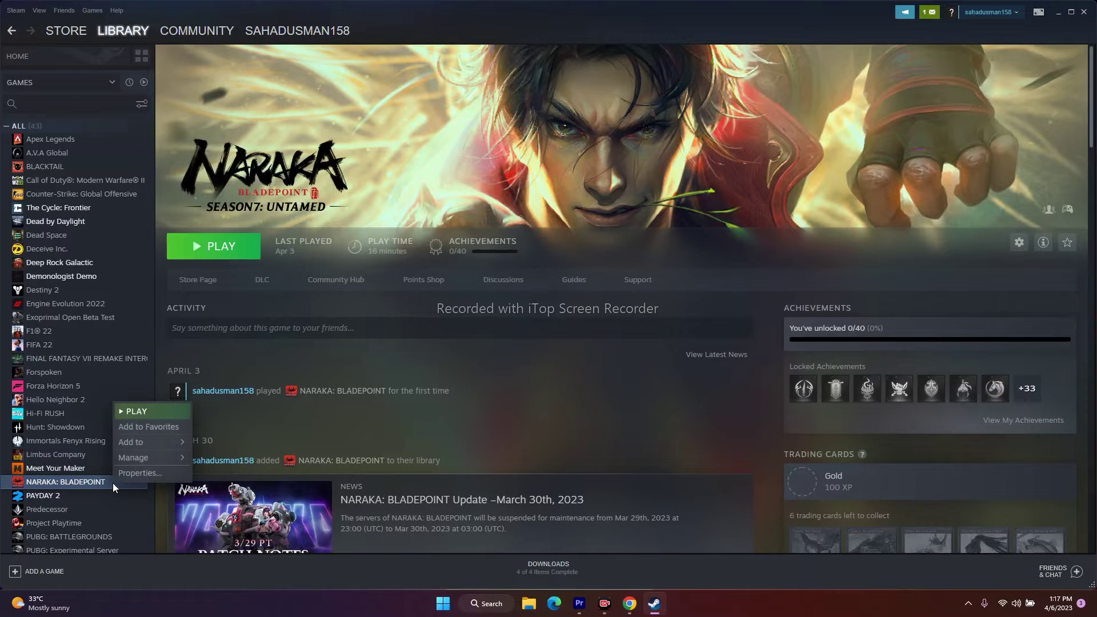
pyautogui.click(135, 472)
pyautogui.click(350, 238)
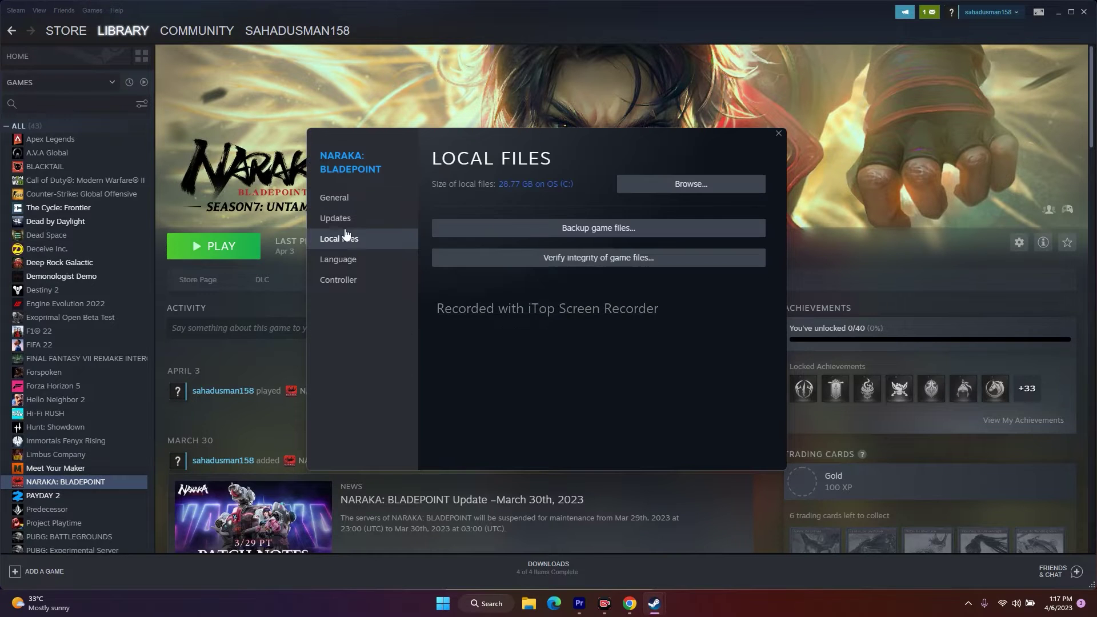
pyautogui.click(756, 183)
pyautogui.click(835, 294)
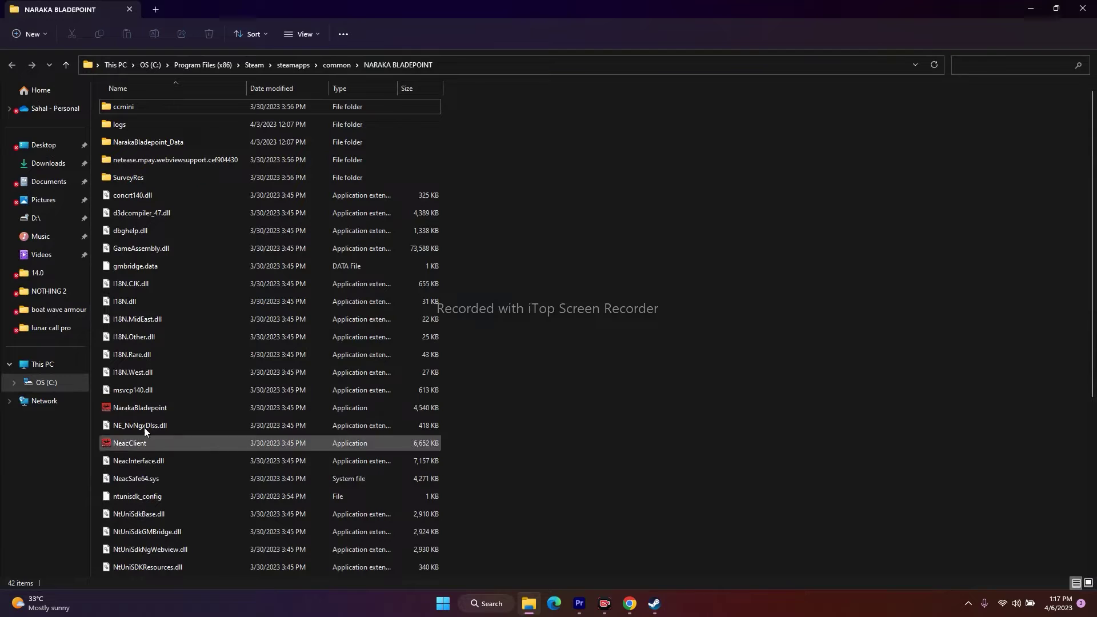
pyautogui.click(330, 409)
pyautogui.click(727, 361)
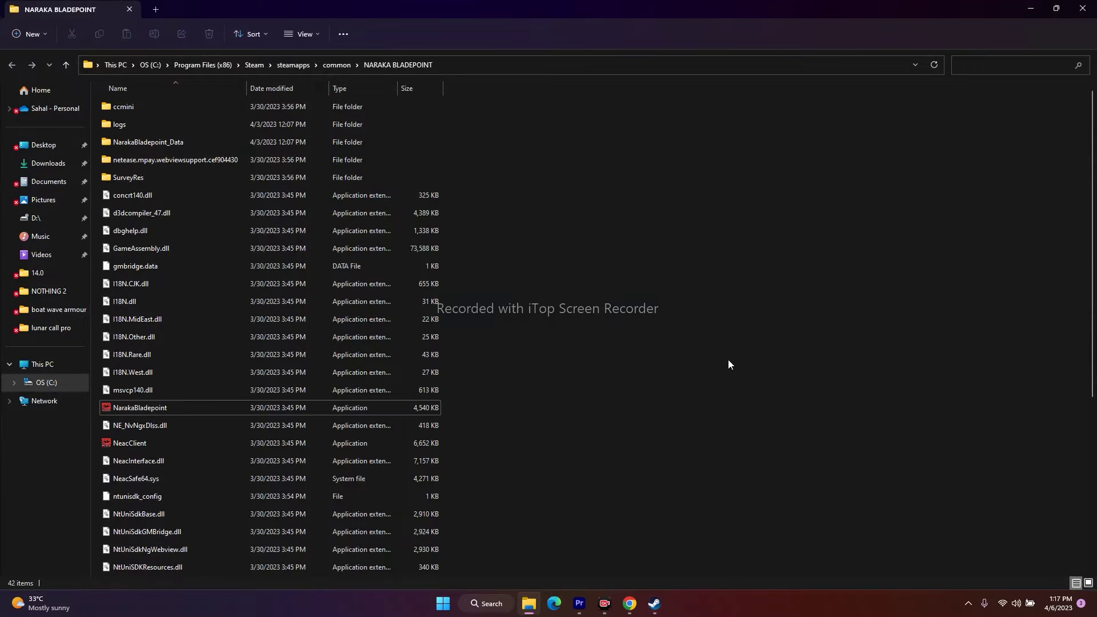
pyautogui.click(1031, 9)
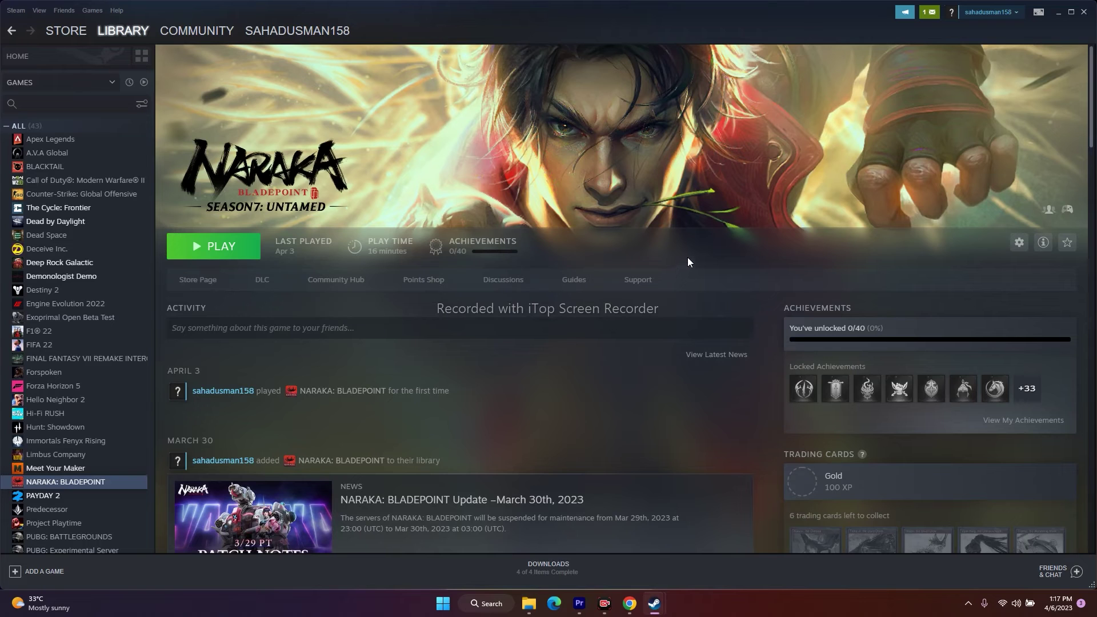
pyautogui.click(528, 603)
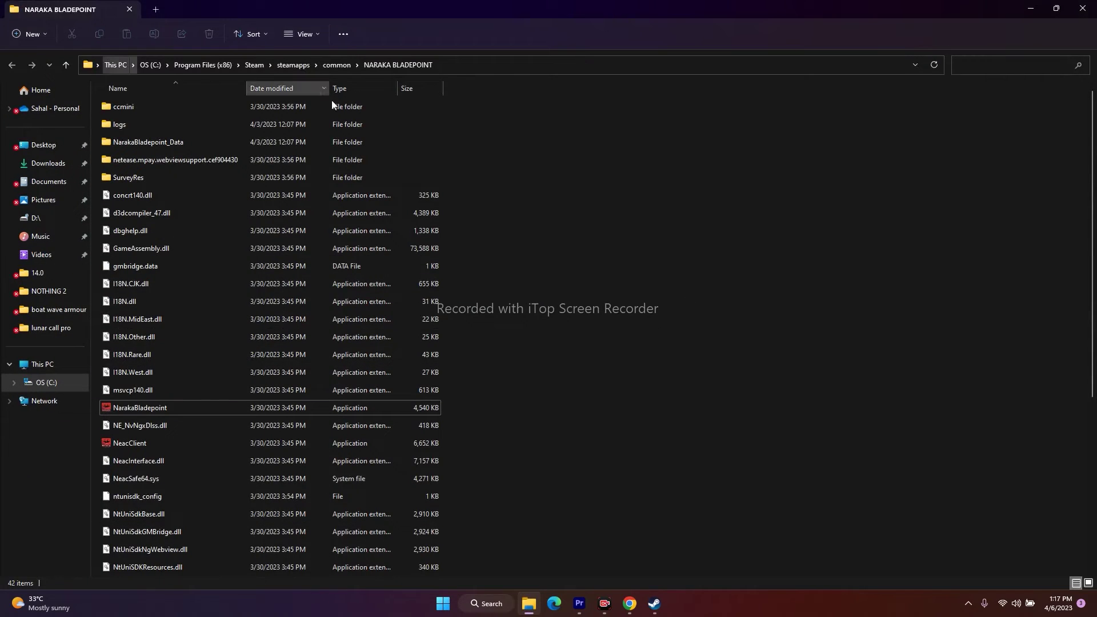
# Step: Set the NarakaBladepoint application to run as an administrator in its compatibility properties, and apply the change
pyautogui.click(172, 409)
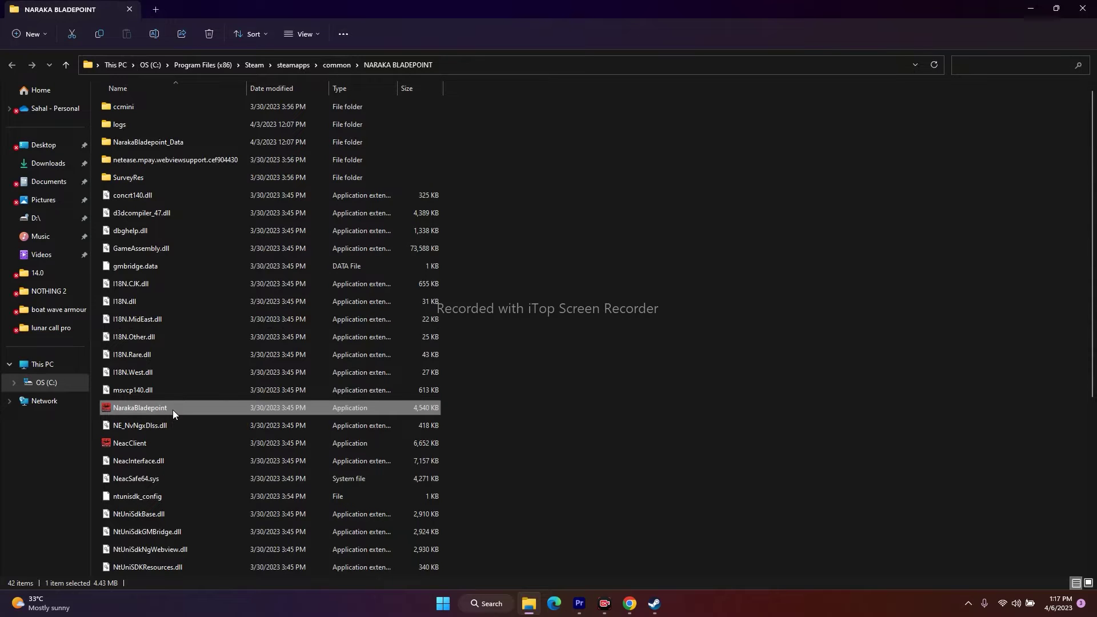
pyautogui.rightClick(173, 409)
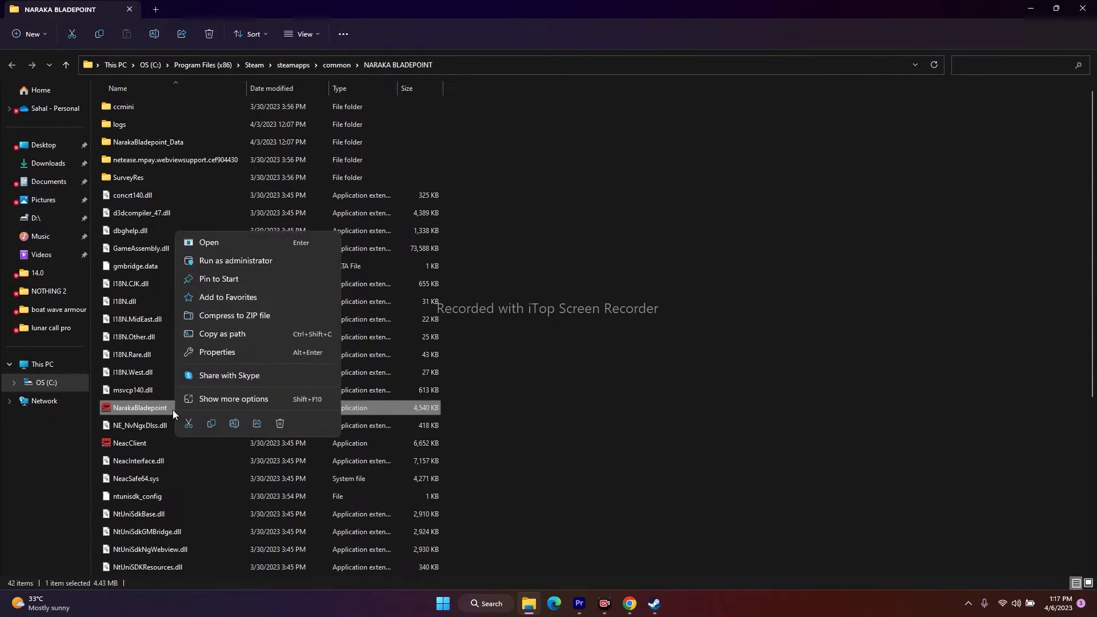
pyautogui.click(211, 399)
pyautogui.click(264, 390)
pyautogui.click(320, 293)
pyautogui.moveTo(403, 263); pyautogui.dragTo(629, 241)
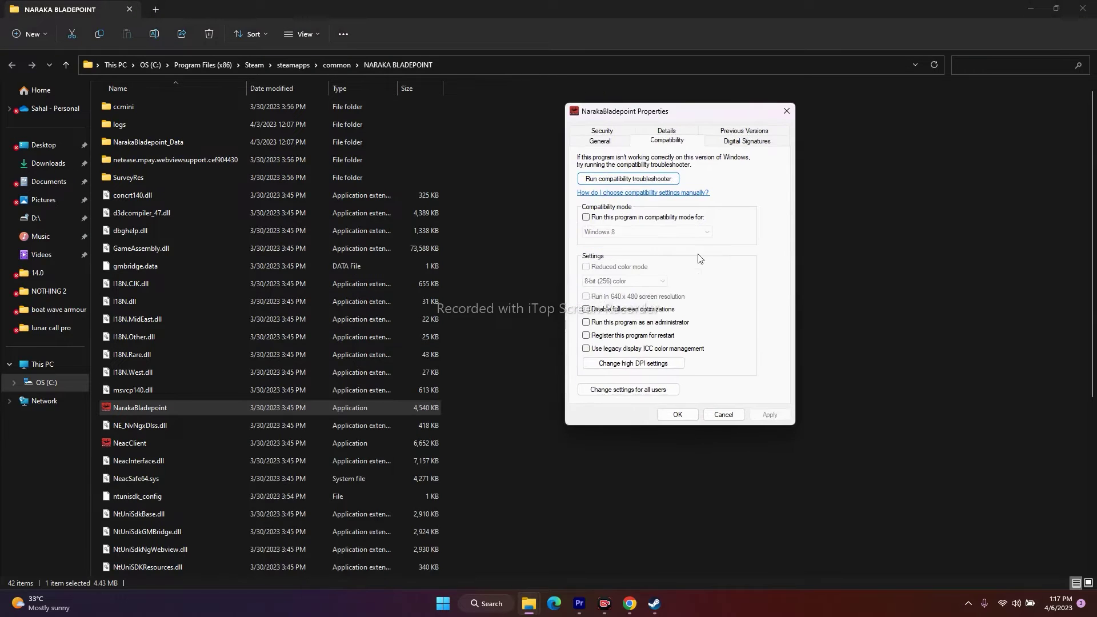
pyautogui.click(586, 322)
pyautogui.click(768, 415)
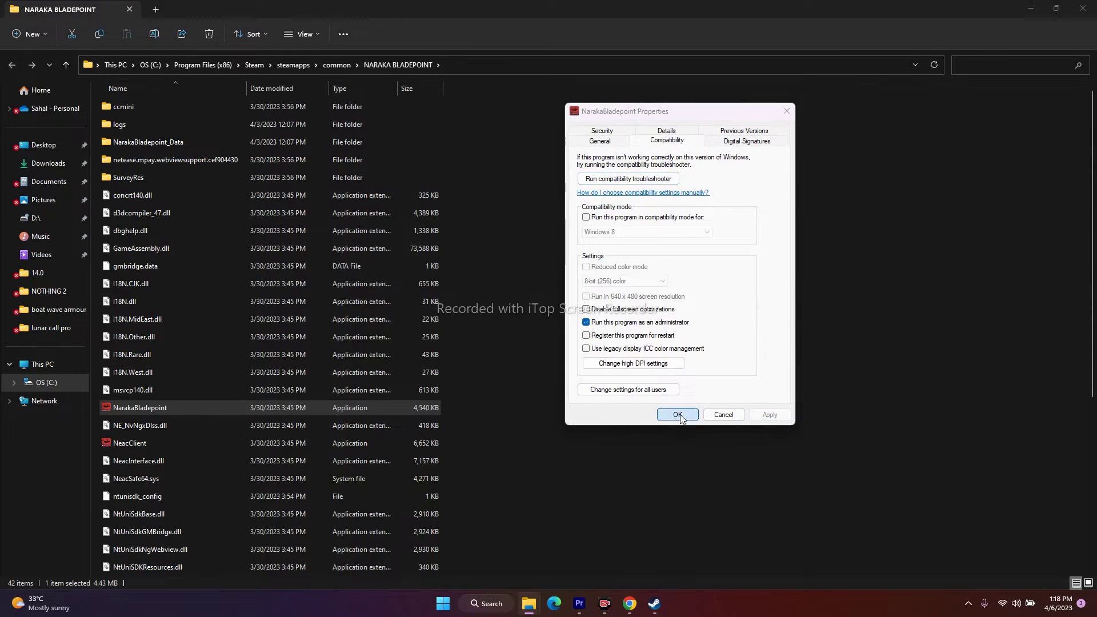
pyautogui.click(677, 414)
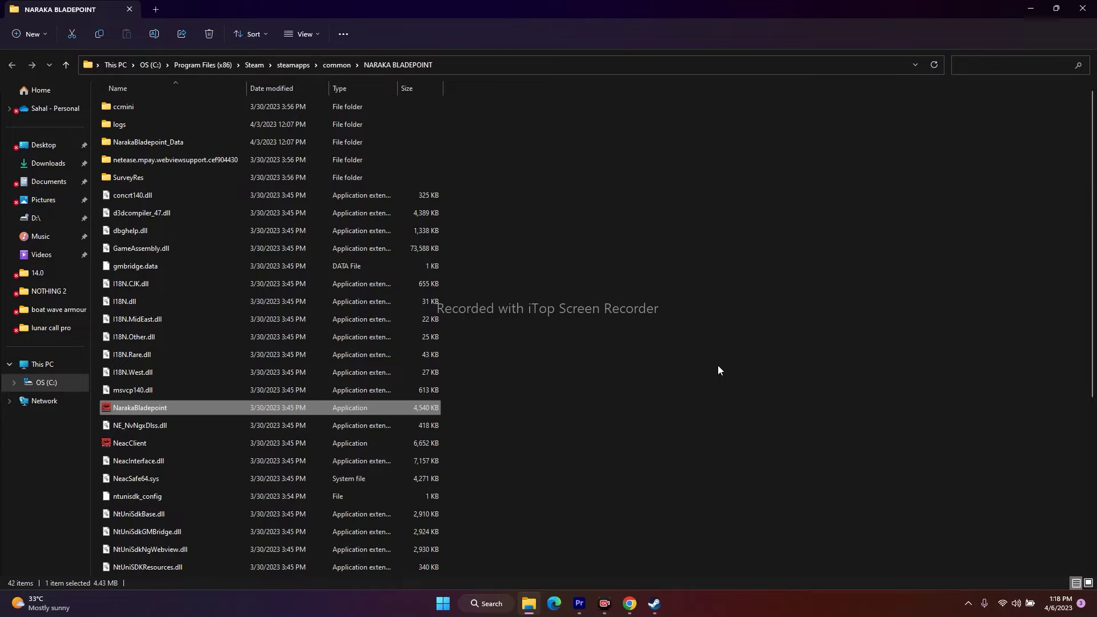
# Step: Enable compatibility mode for Windows 7 on the NarakaBladepoint application and apply the setting
pyautogui.rightClick(229, 410)
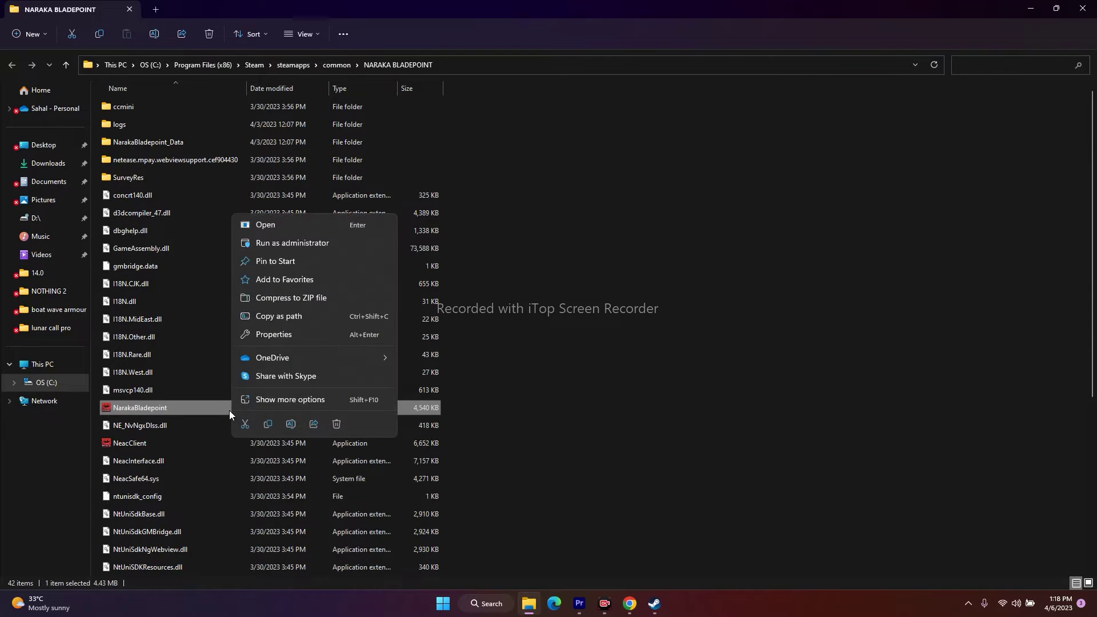
pyautogui.click(290, 400)
pyautogui.click(341, 394)
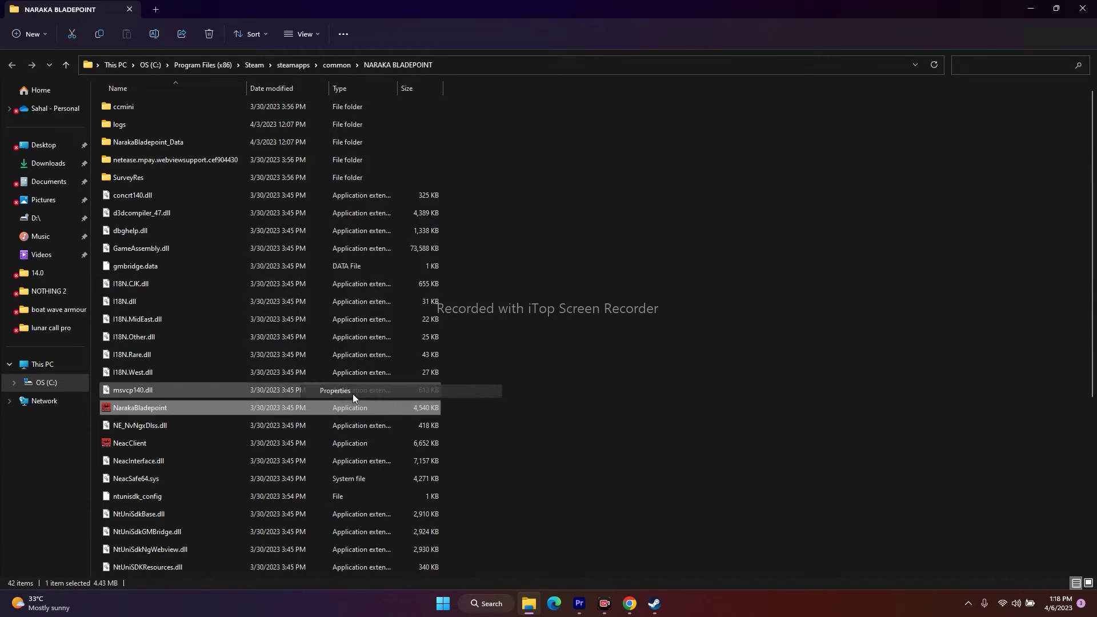
pyautogui.click(407, 298)
pyautogui.moveTo(474, 267); pyautogui.dragTo(725, 134)
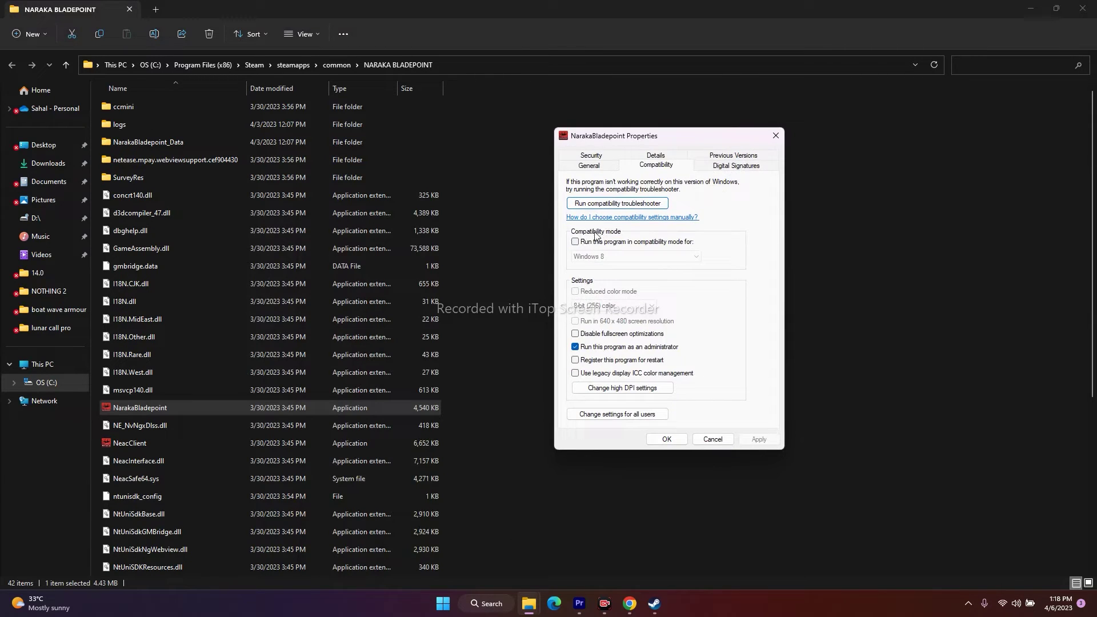
pyautogui.click(576, 243)
pyautogui.click(604, 260)
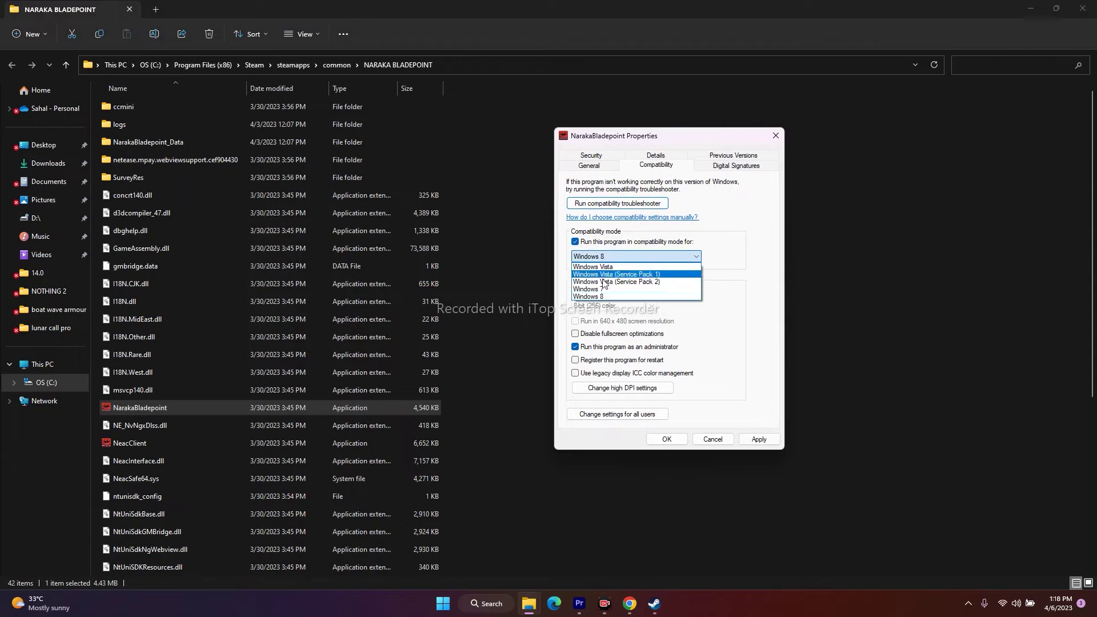
pyautogui.click(600, 287)
pyautogui.click(759, 438)
pyautogui.click(666, 439)
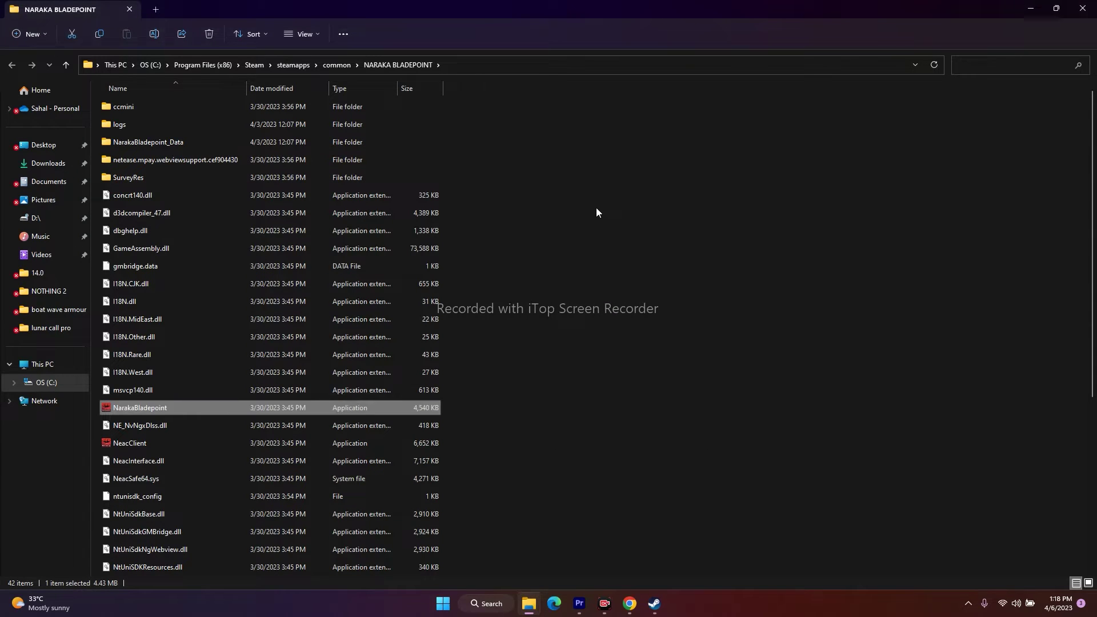
# Step: Reopen the NarakaBladepoint compatibility properties, choose the Windows version for compatibility mode again, and apply it
pyautogui.rightClick(232, 409)
pyautogui.click(297, 389)
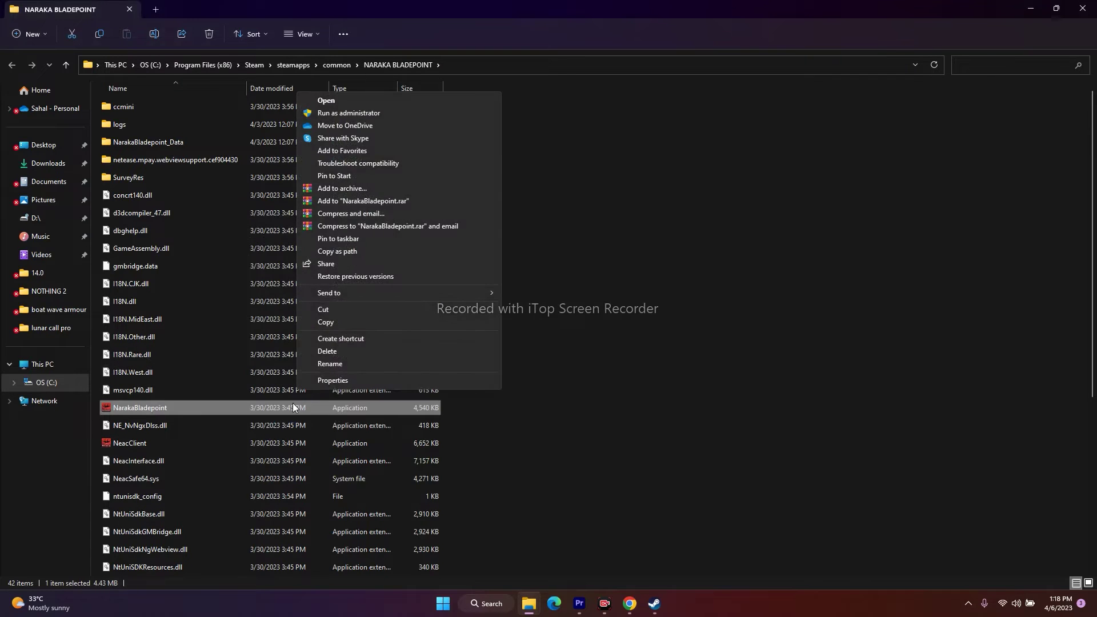
pyautogui.click(349, 379)
pyautogui.click(405, 294)
pyautogui.moveTo(423, 264); pyautogui.dragTo(663, 124)
pyautogui.click(600, 245)
pyautogui.click(599, 248)
pyautogui.click(600, 246)
pyautogui.click(612, 285)
pyautogui.click(747, 428)
pyautogui.click(657, 430)
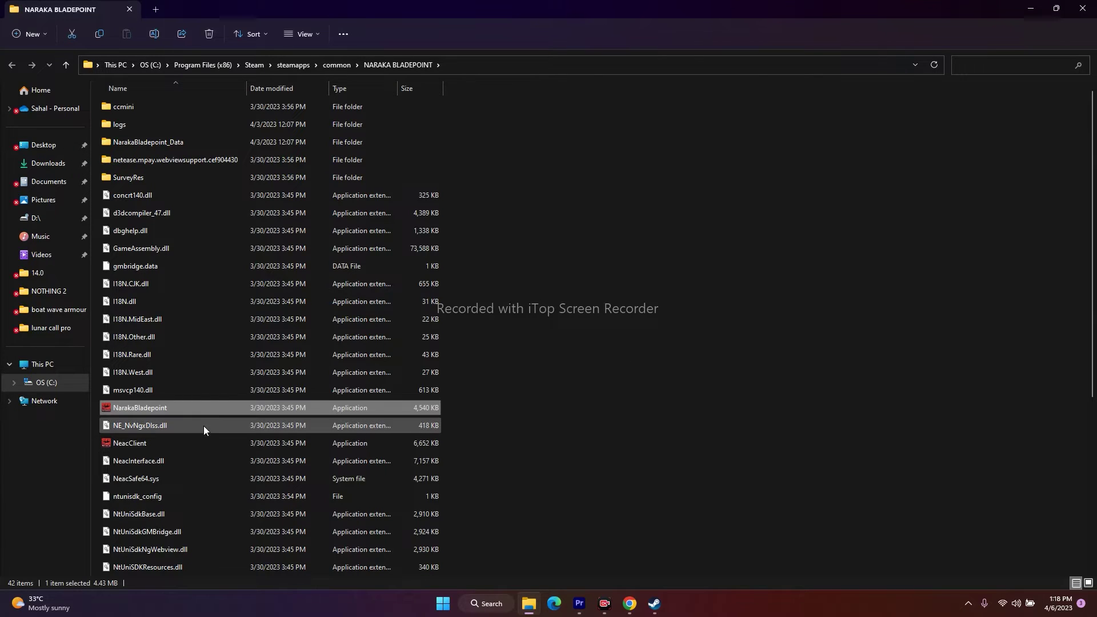
# Step: Reopen the NarakaBladepoint application's compatibility properties, turn off compatibility mode, and apply the change
pyautogui.rightClick(215, 408)
pyautogui.click(283, 403)
pyautogui.click(355, 392)
pyautogui.click(380, 301)
pyautogui.moveTo(452, 269); pyautogui.dragTo(683, 111)
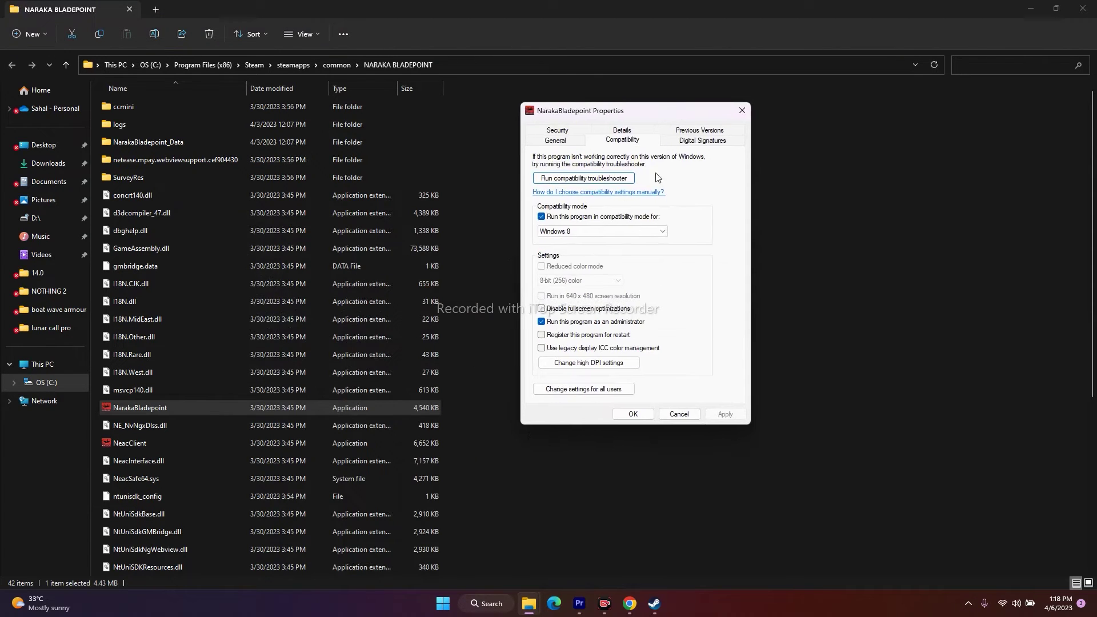
pyautogui.click(540, 217)
pyautogui.click(725, 413)
pyautogui.click(632, 413)
# Step: Switch to Steam, minimize its library window, and close the NARAKA: BLADEPOINT Local Files properties window
pyautogui.hotkey('alt', 'Tab')
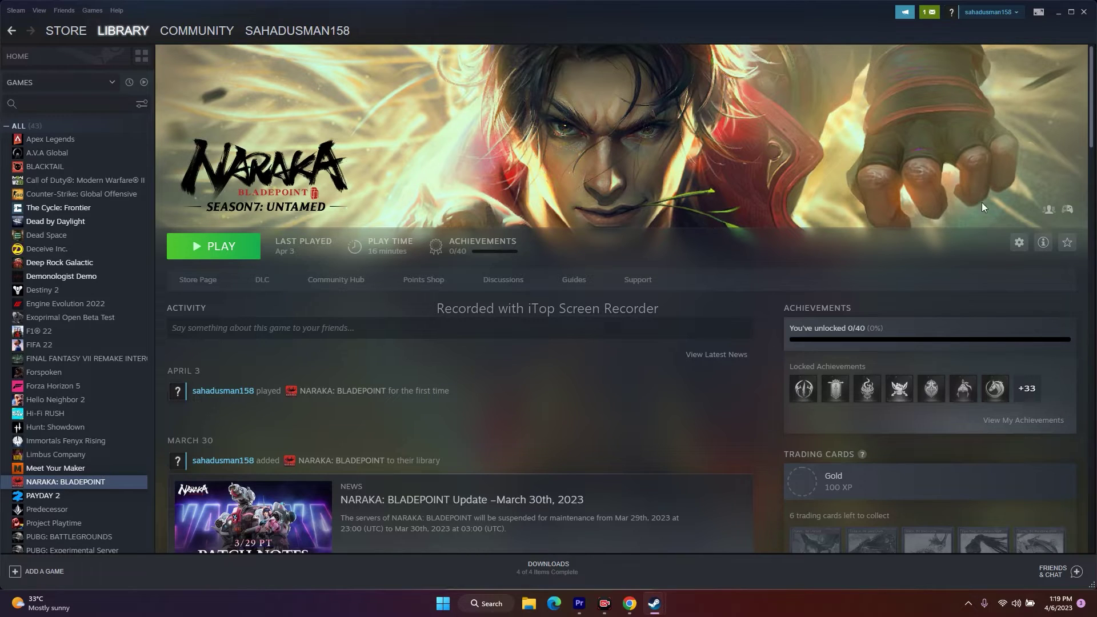
pyautogui.click(1059, 14)
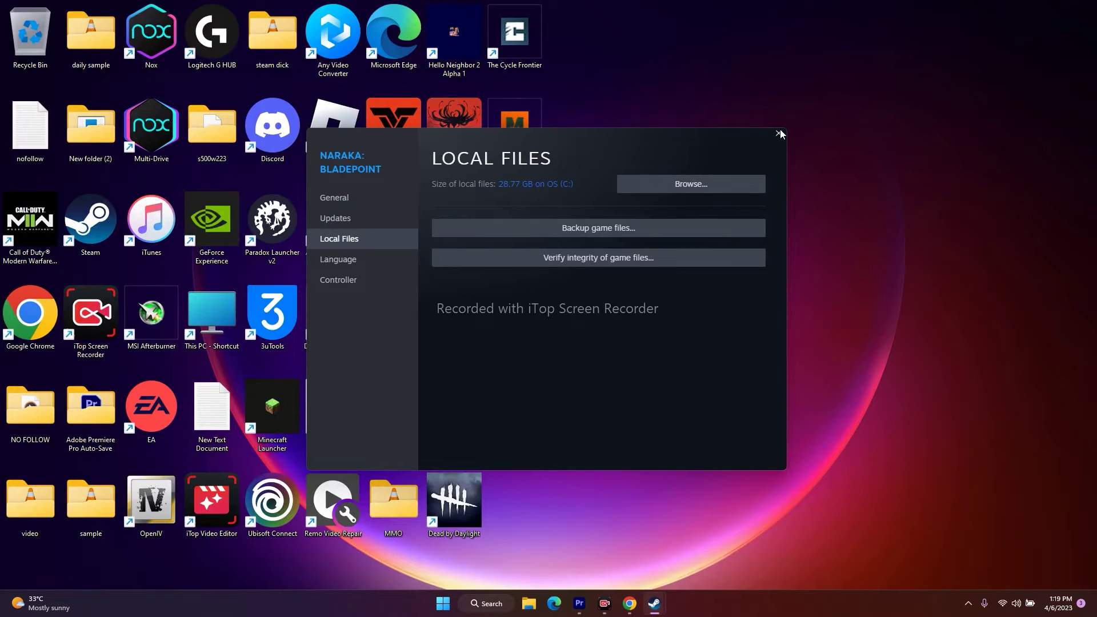
pyautogui.click(779, 134)
# Step: Open the Language & region settings in Windows Settings, view the languages offered for installation, and cancel without adding one
pyautogui.click(487, 604)
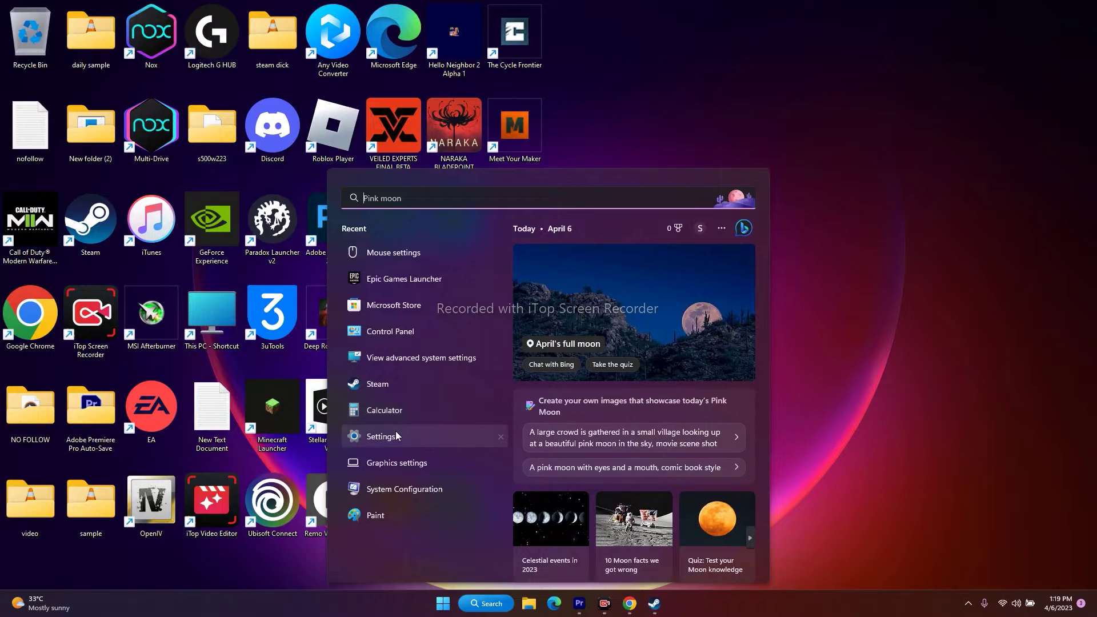
pyautogui.click(381, 436)
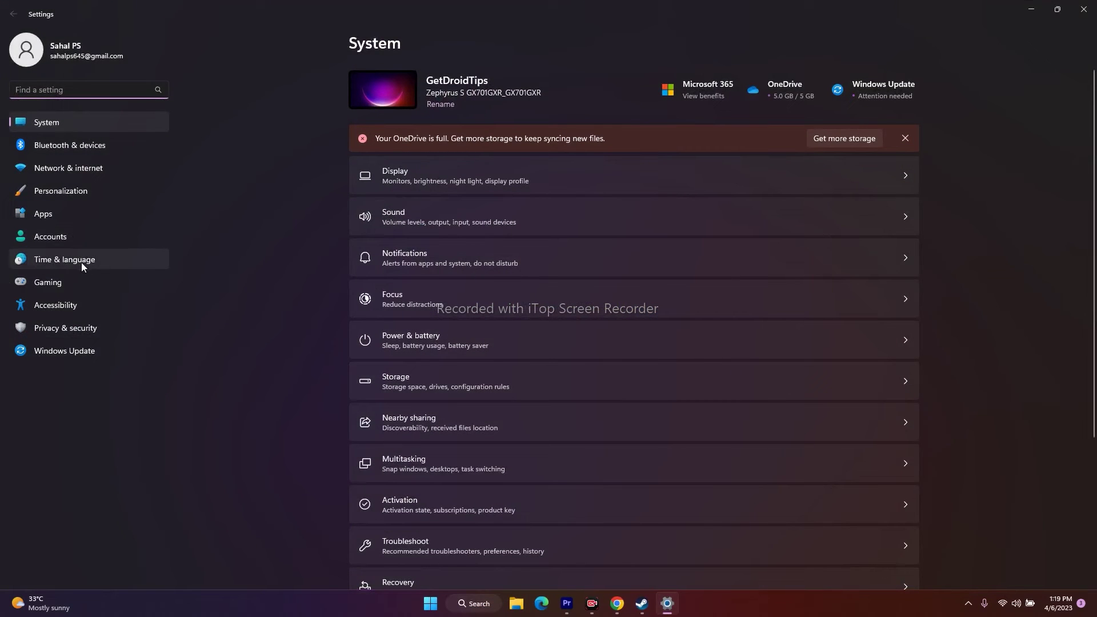
pyautogui.click(63, 259)
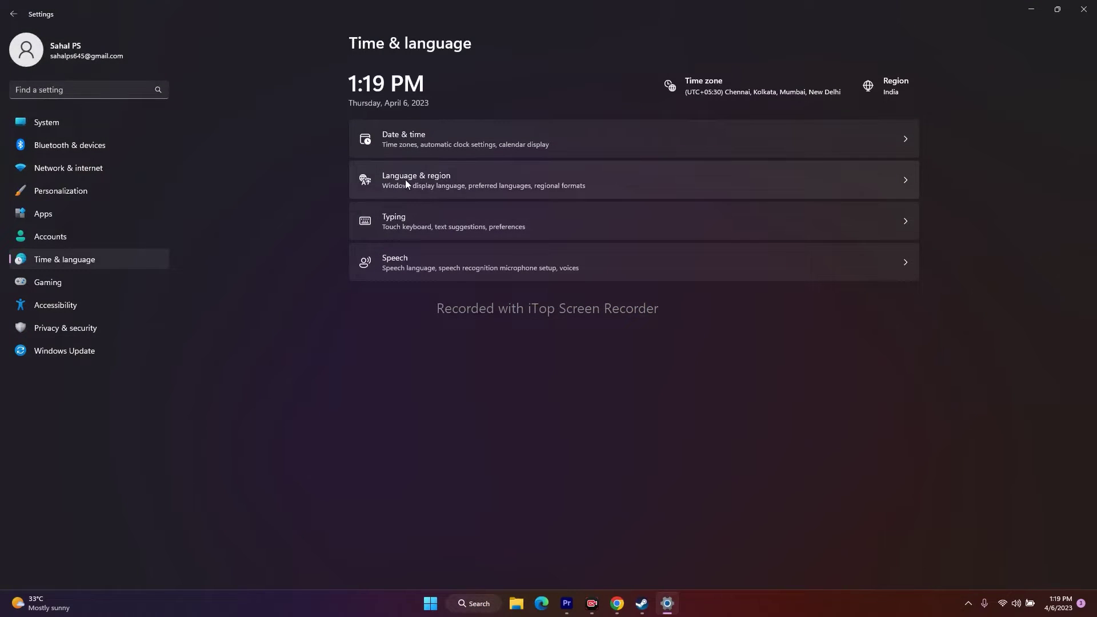
pyautogui.click(429, 178)
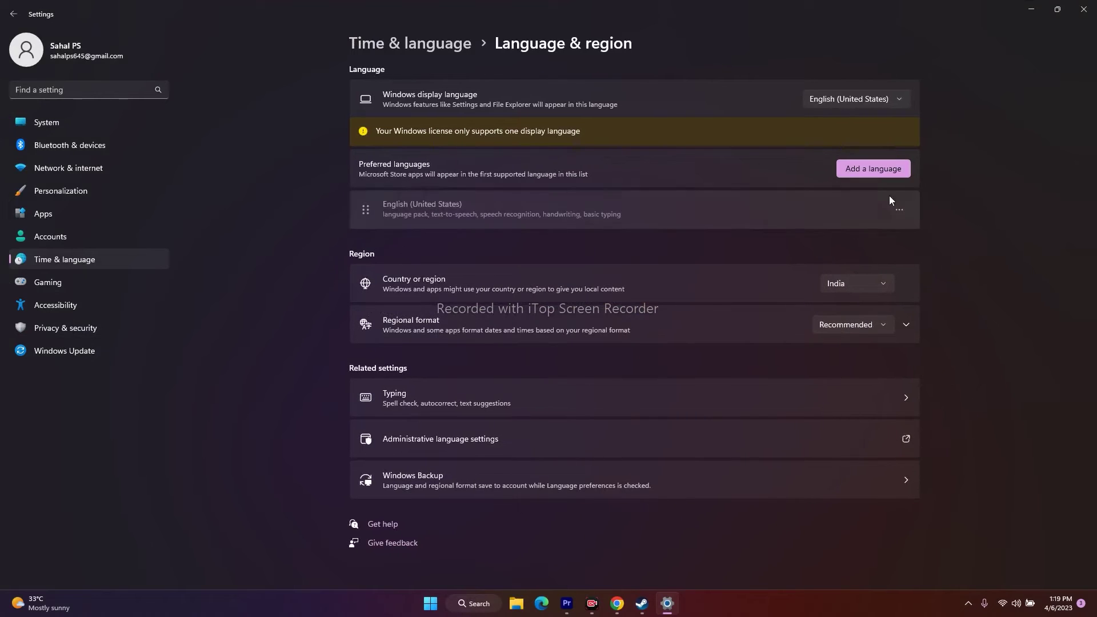
pyautogui.click(879, 169)
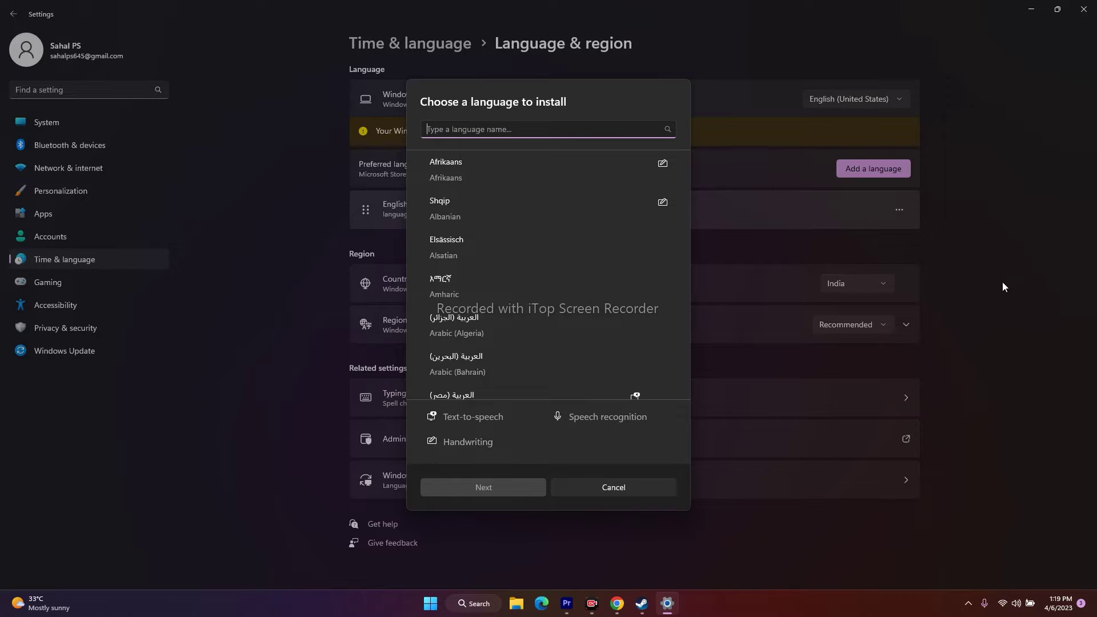
pyautogui.click(612, 488)
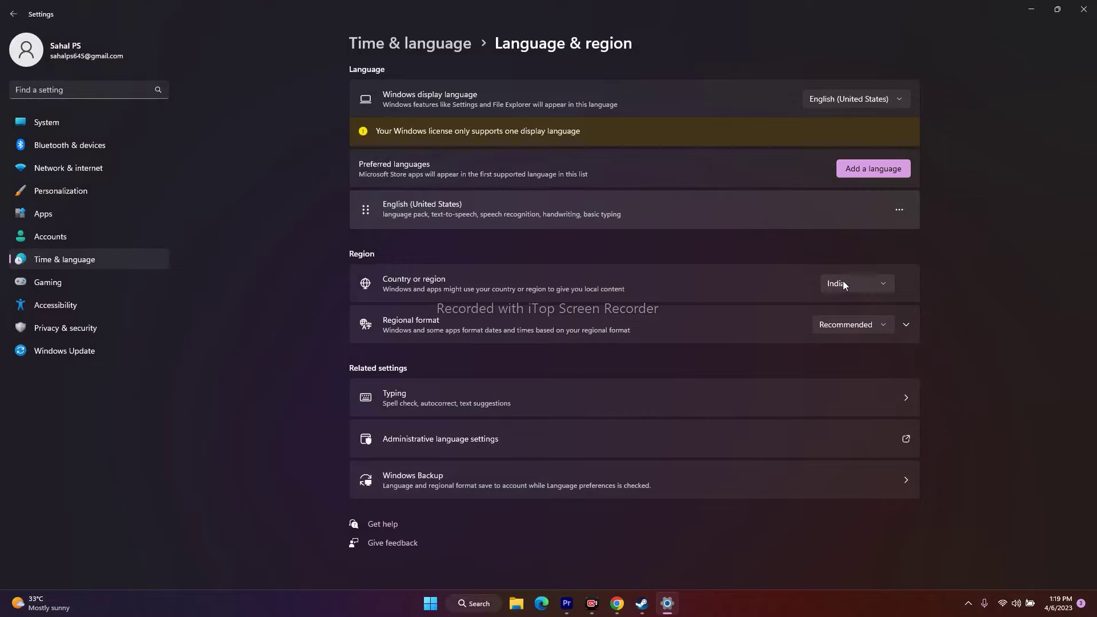
# Step: Review the Date & time page under Time & language, including the automatic time and time zone options, and close Settings
pyautogui.click(12, 16)
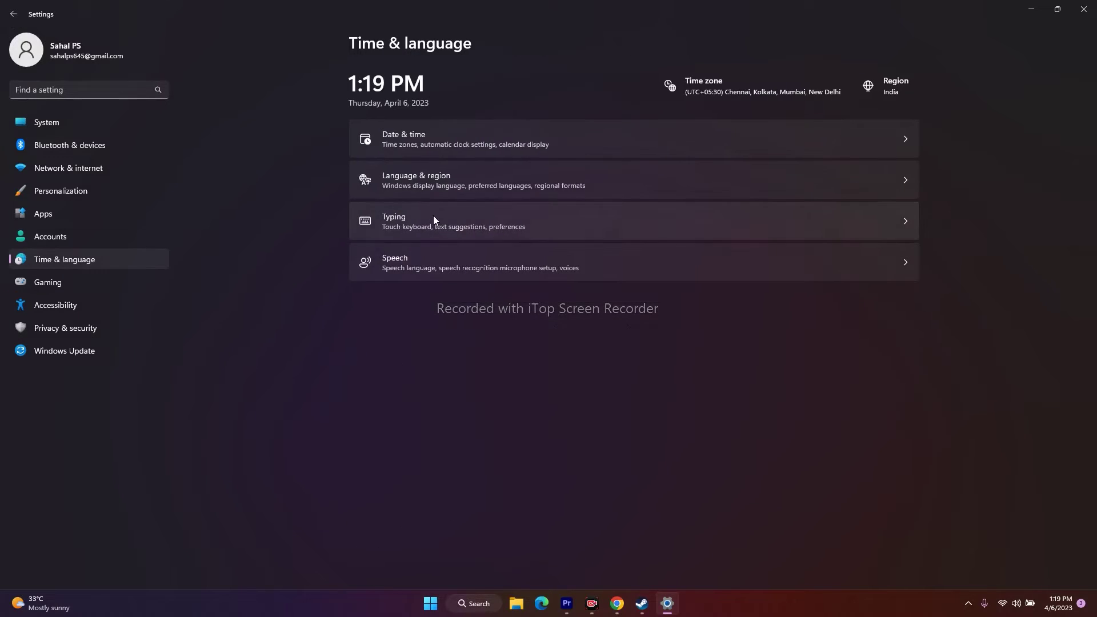
pyautogui.click(437, 184)
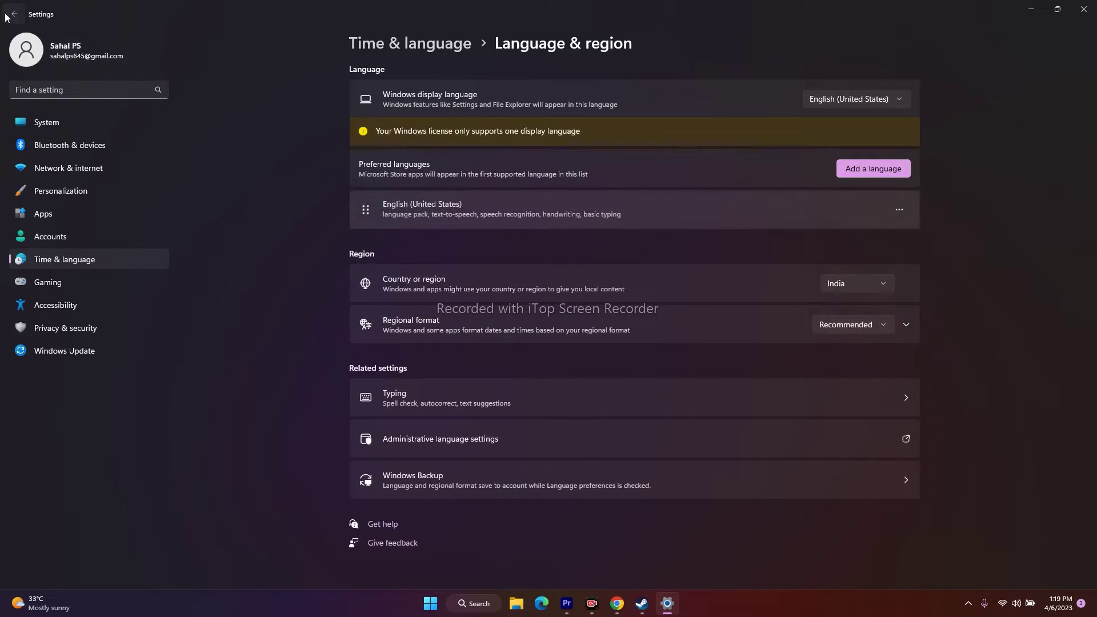
pyautogui.click(6, 17)
pyautogui.click(470, 137)
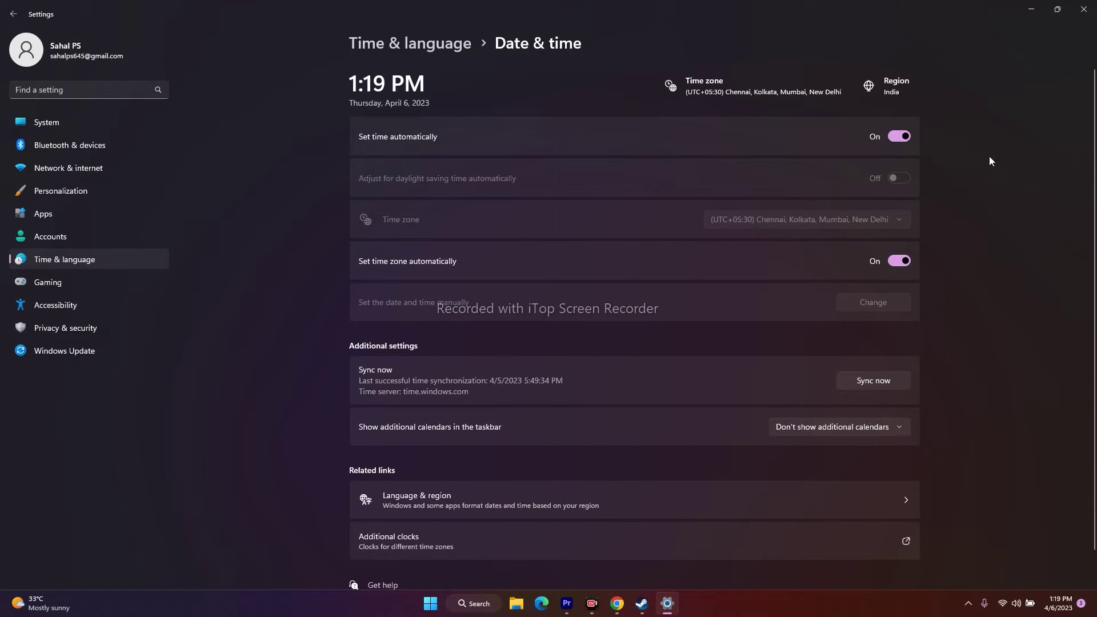
pyautogui.click(1084, 9)
# Step: Look through the Documents folder in File Explorer, close it, and return to the desktop with Steam minimized
pyautogui.click(654, 604)
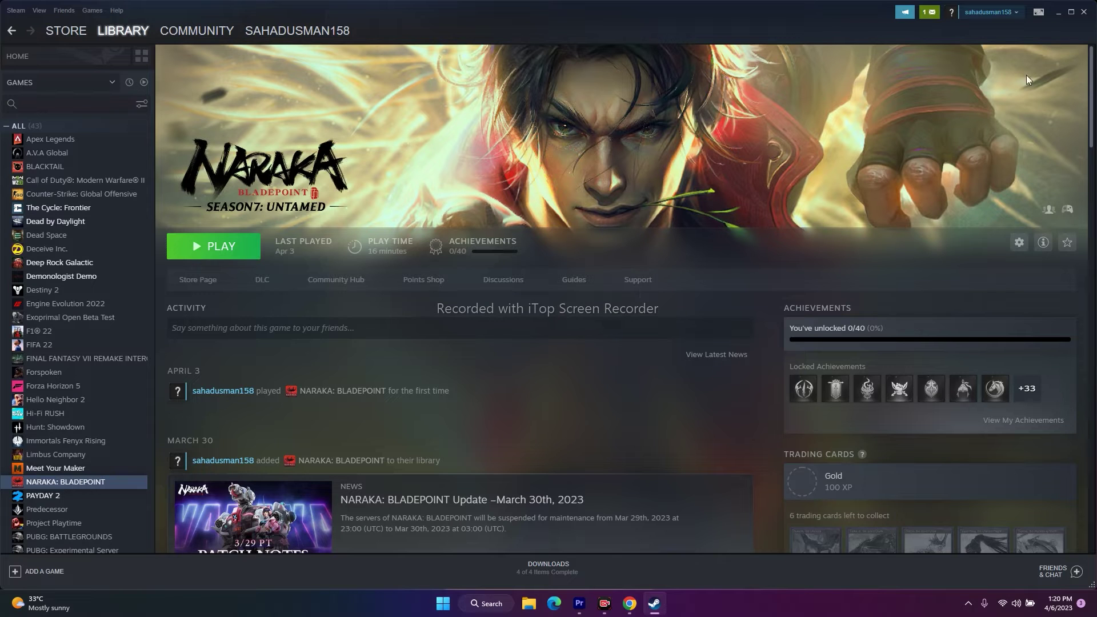
pyautogui.click(1056, 13)
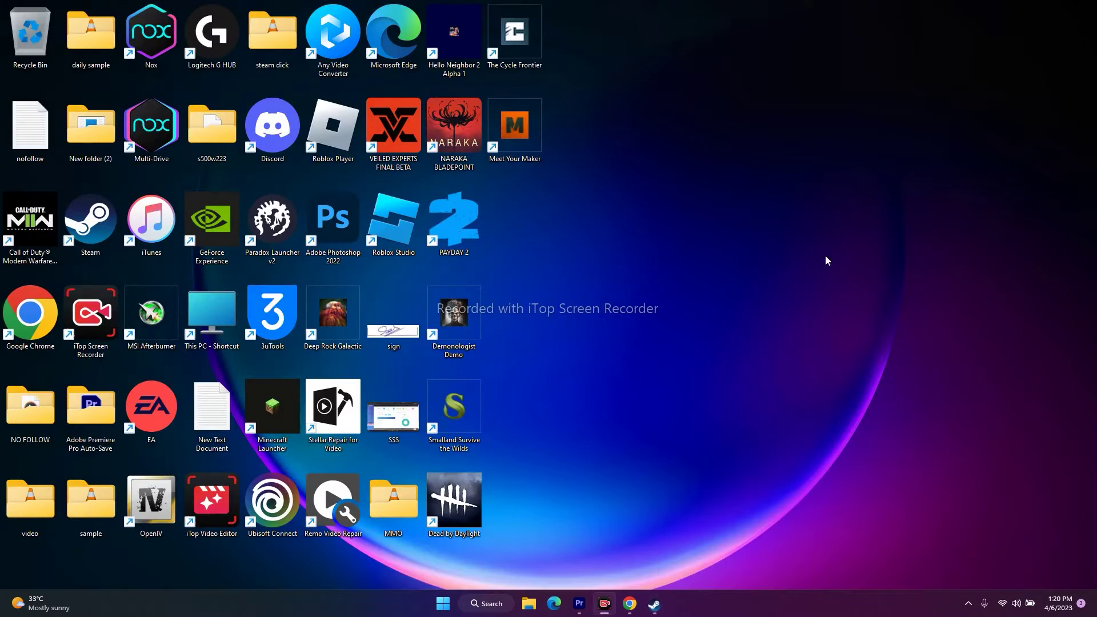
pyautogui.click(530, 604)
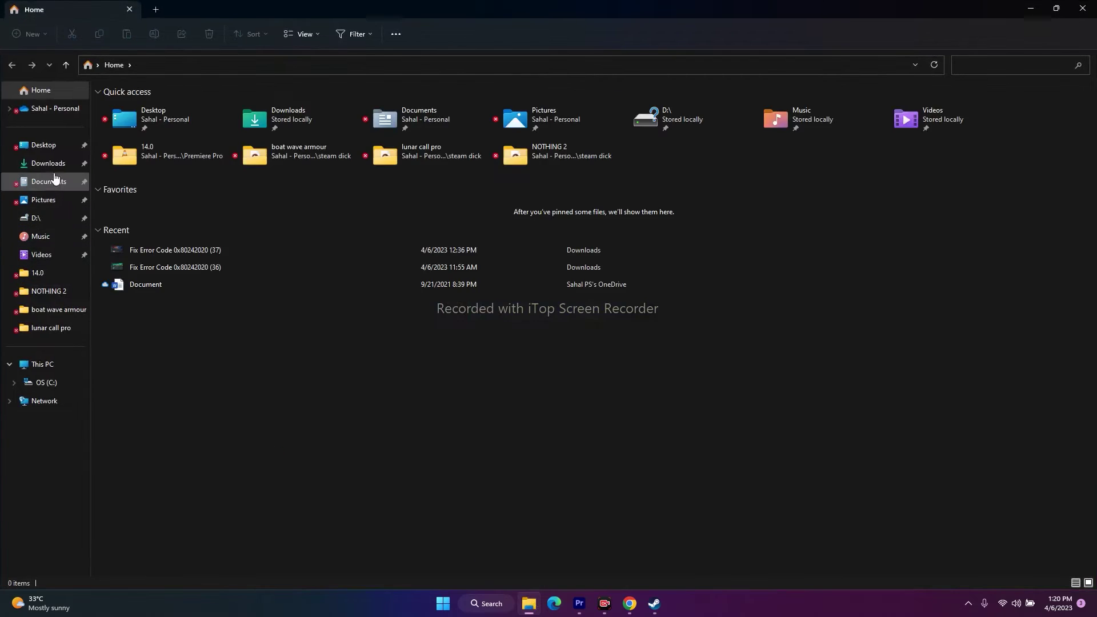
pyautogui.click(61, 186)
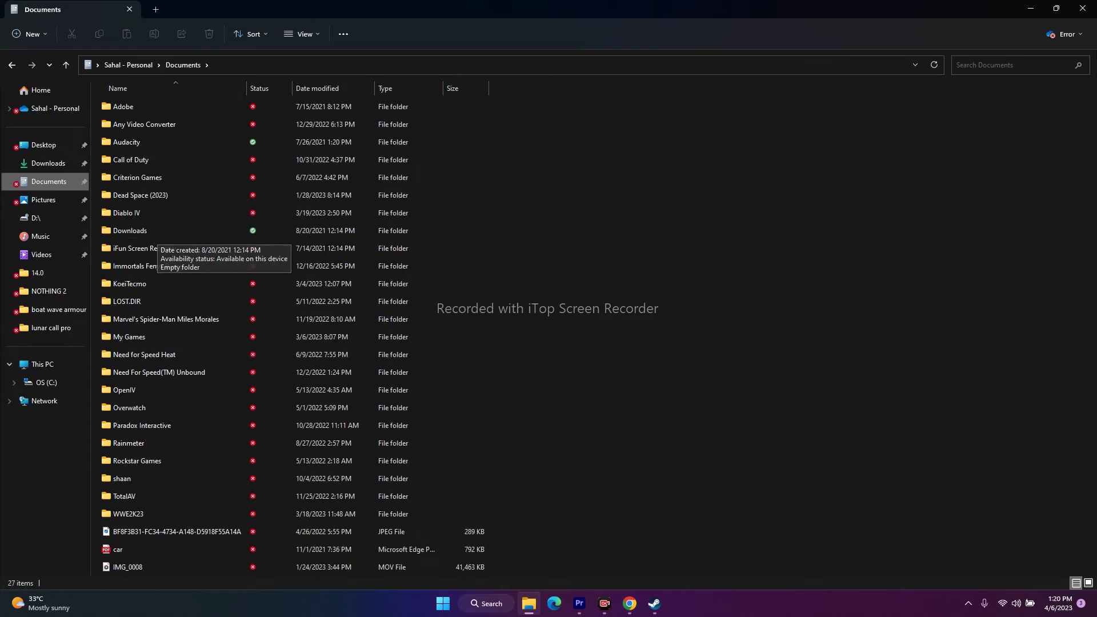
pyautogui.click(1082, 8)
pyautogui.click(654, 603)
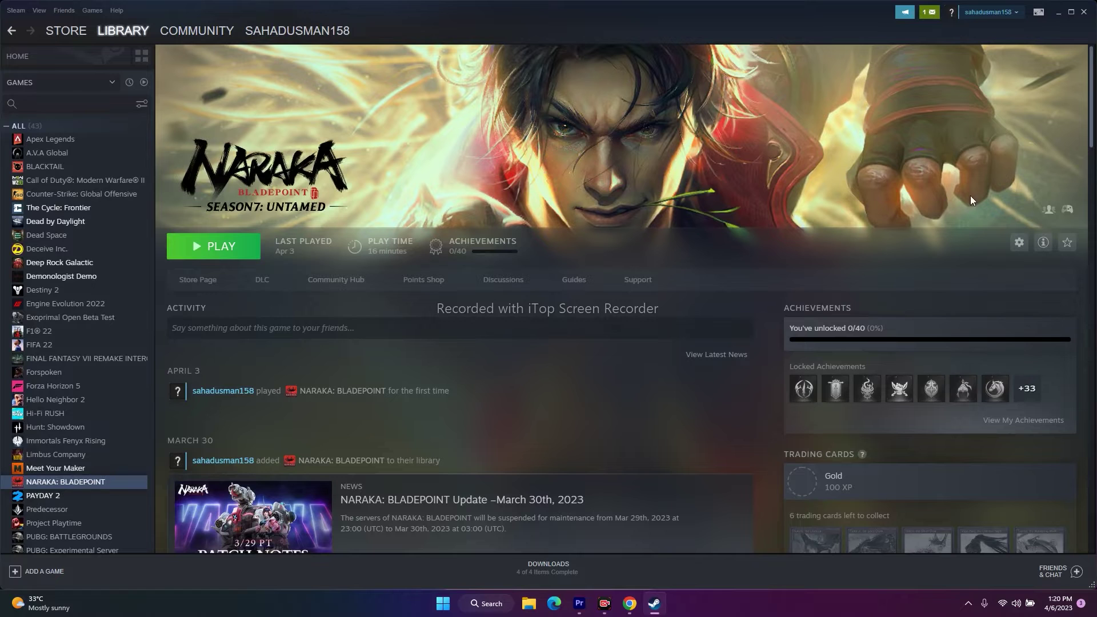
pyautogui.click(1058, 16)
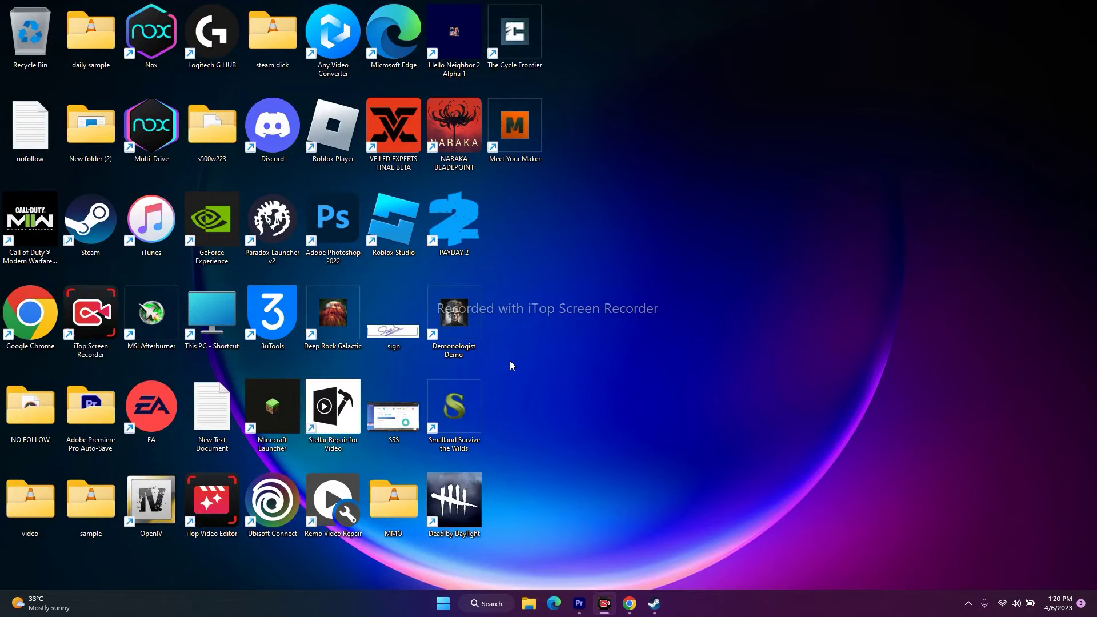
# Step: Open Control Panel's Windows Defender Firewall and go to the apps allowed to communicate through it
pyautogui.click(483, 609)
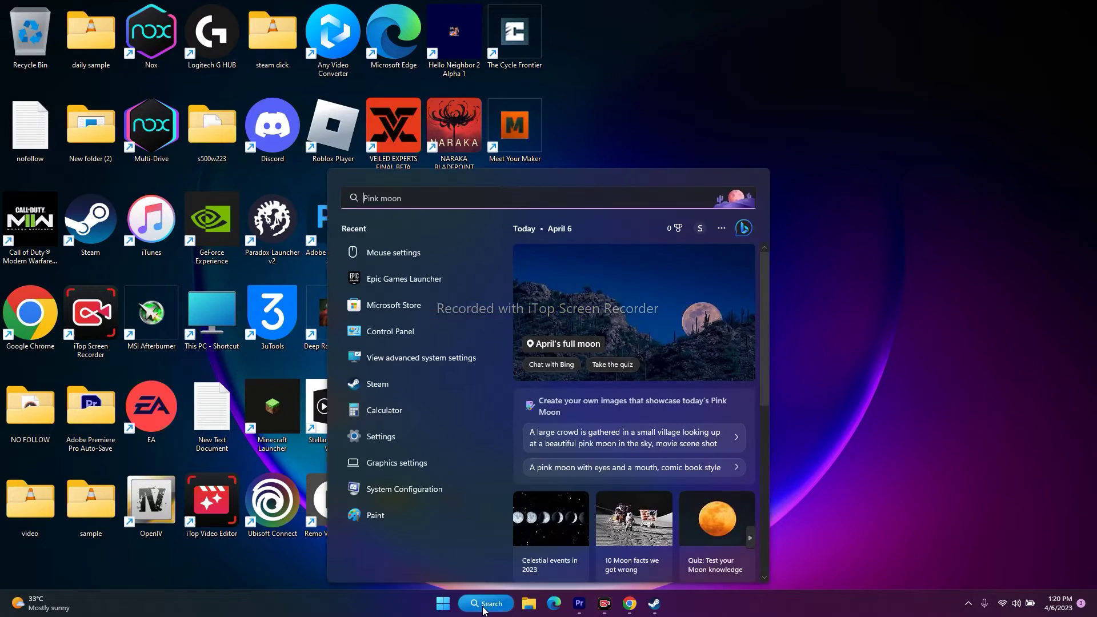
pyautogui.click(412, 332)
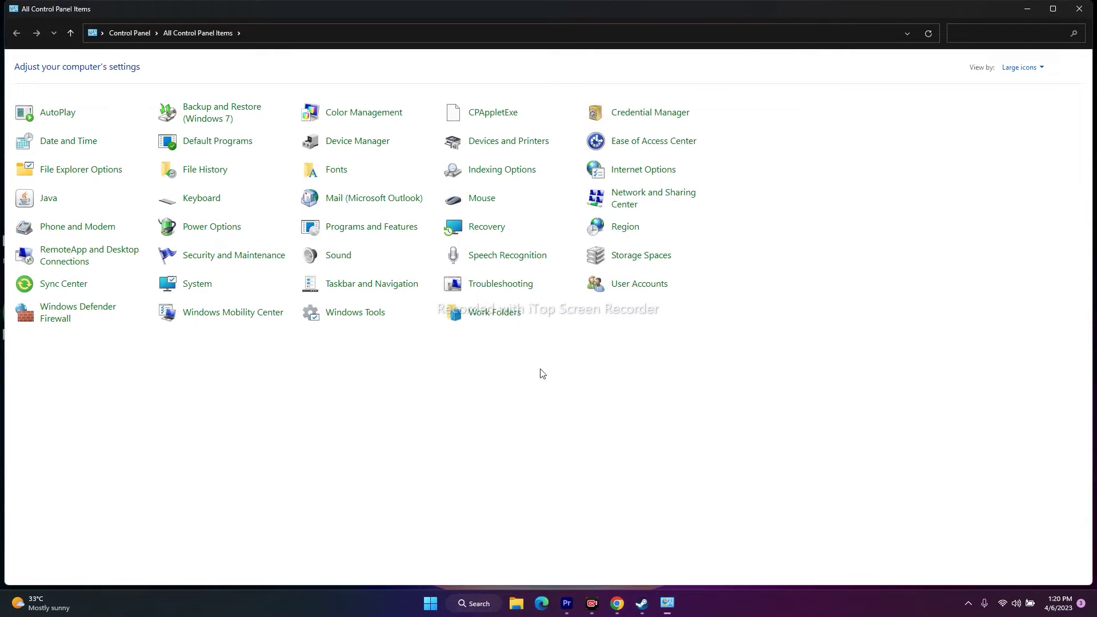
pyautogui.click(48, 311)
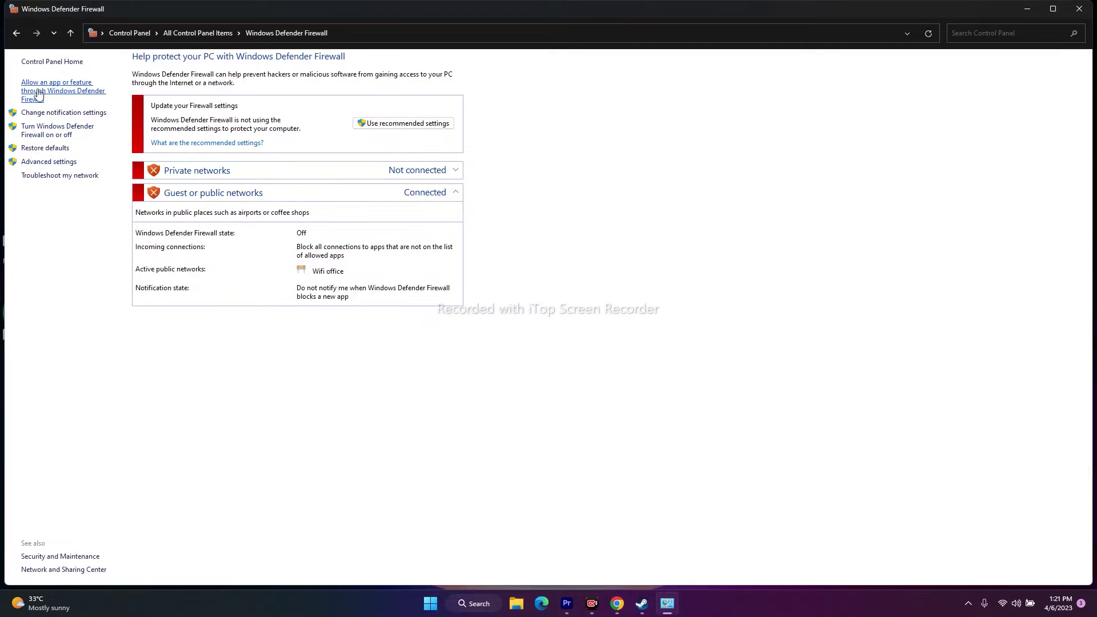
pyautogui.click(33, 93)
# Step: Find the NARAKA: BLADEPOINT entry in the firewall's allowed apps and check its private and public network permissions
pyautogui.scroll(-15, 515, 198)
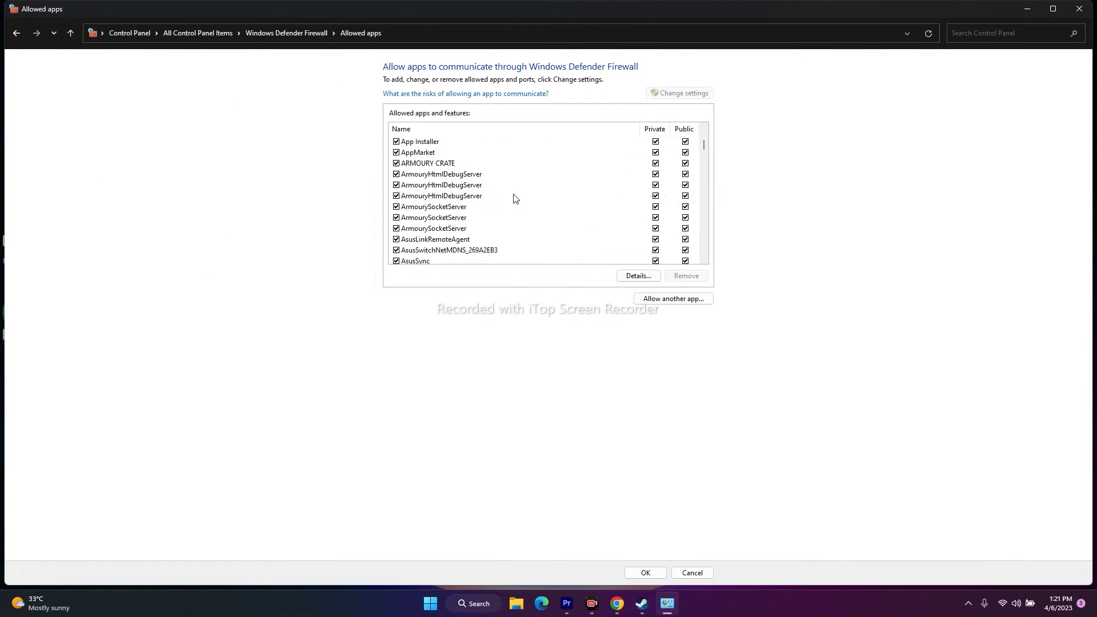
pyautogui.scroll(-15, 515, 199)
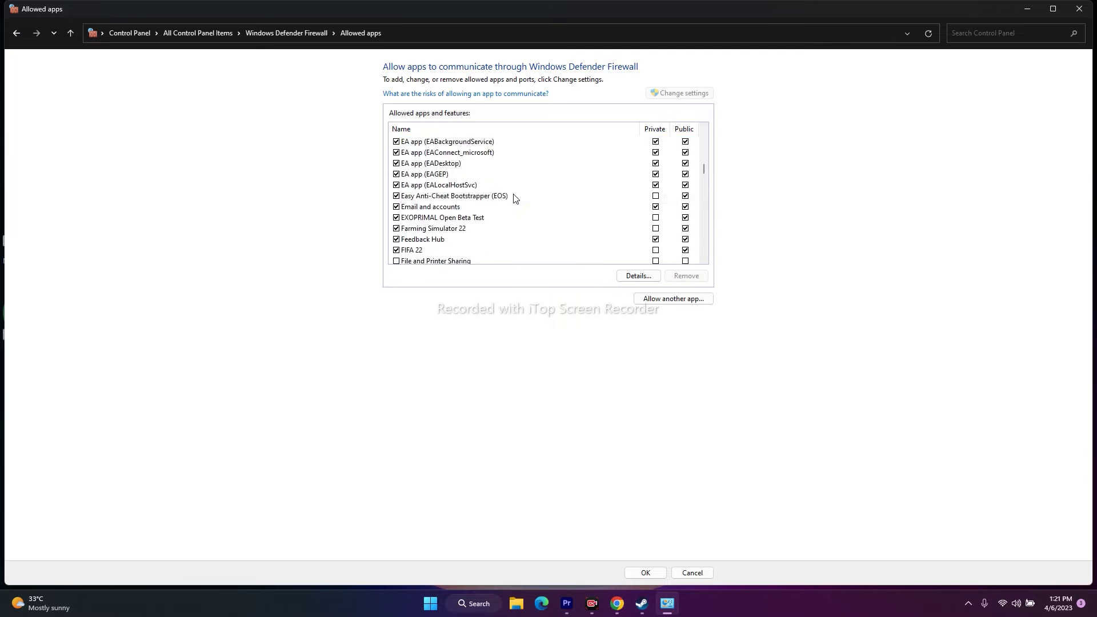
pyautogui.scroll(-15, 515, 199)
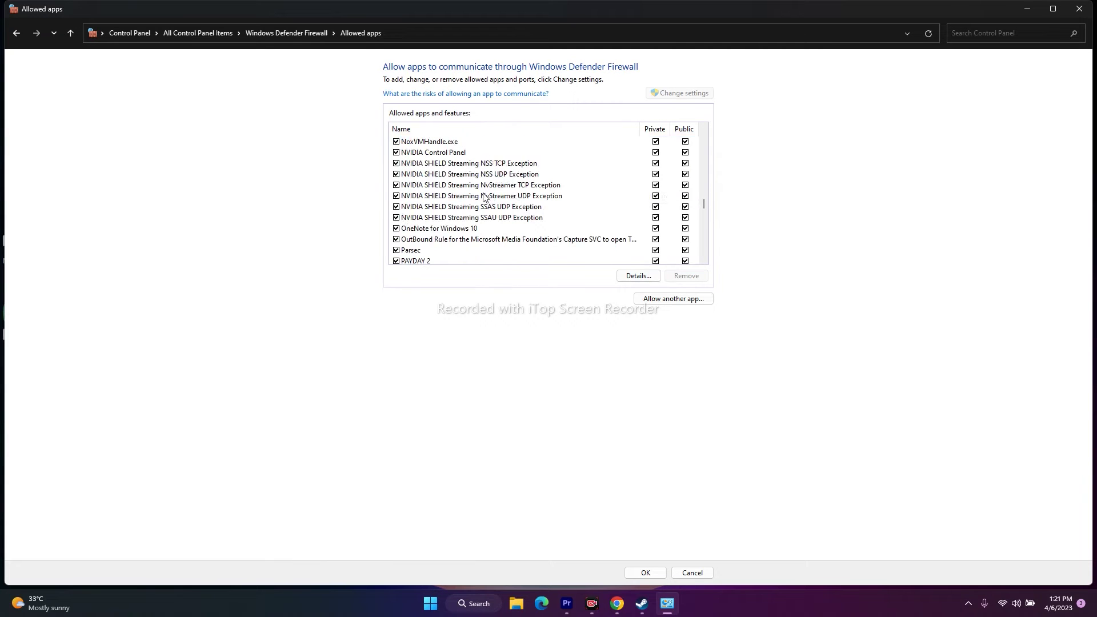
pyautogui.scroll(1, 441, 171)
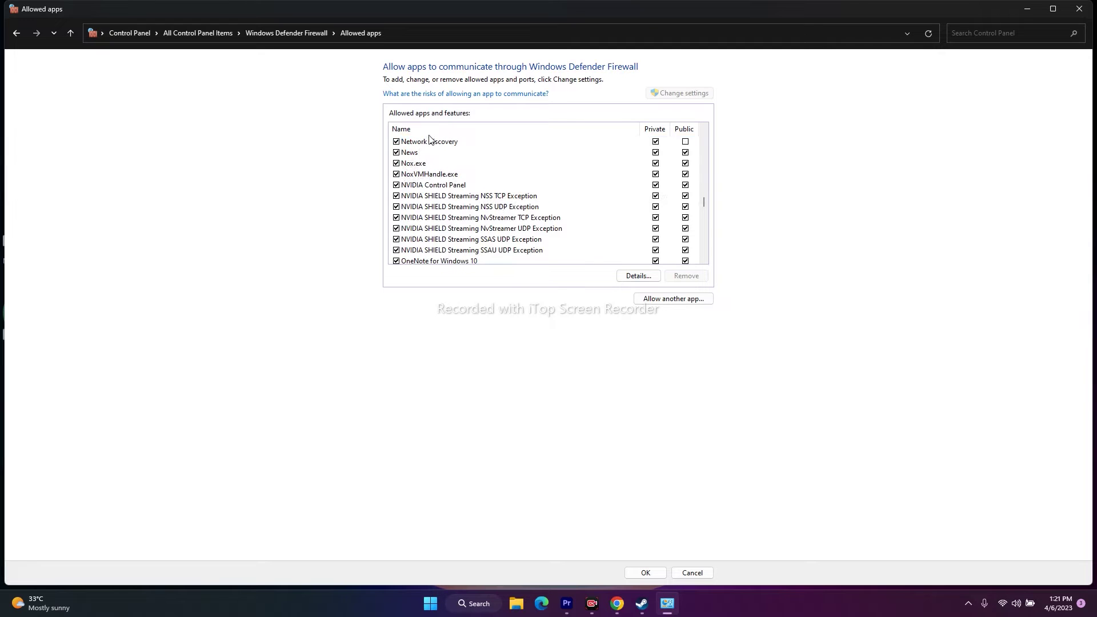
pyautogui.scroll(1, 434, 142)
pyautogui.scroll(1, 434, 160)
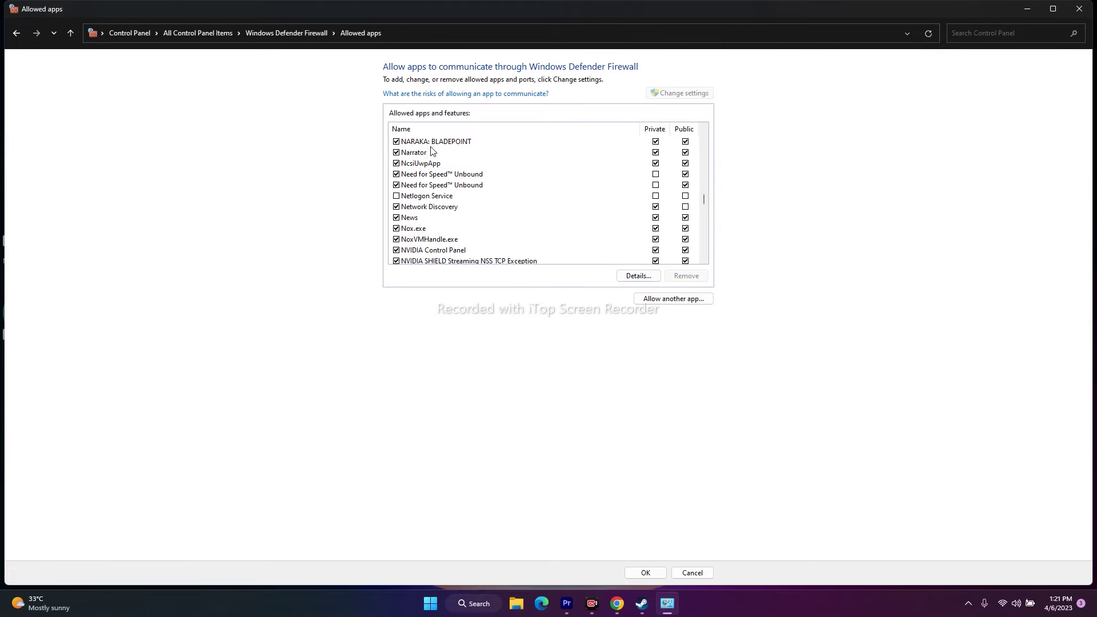
pyautogui.click(656, 142)
# Step: Start allowing another app through the firewall and browse to the Steam folder in Program Files (x86) on the C: drive
pyautogui.click(674, 298)
pyautogui.click(634, 357)
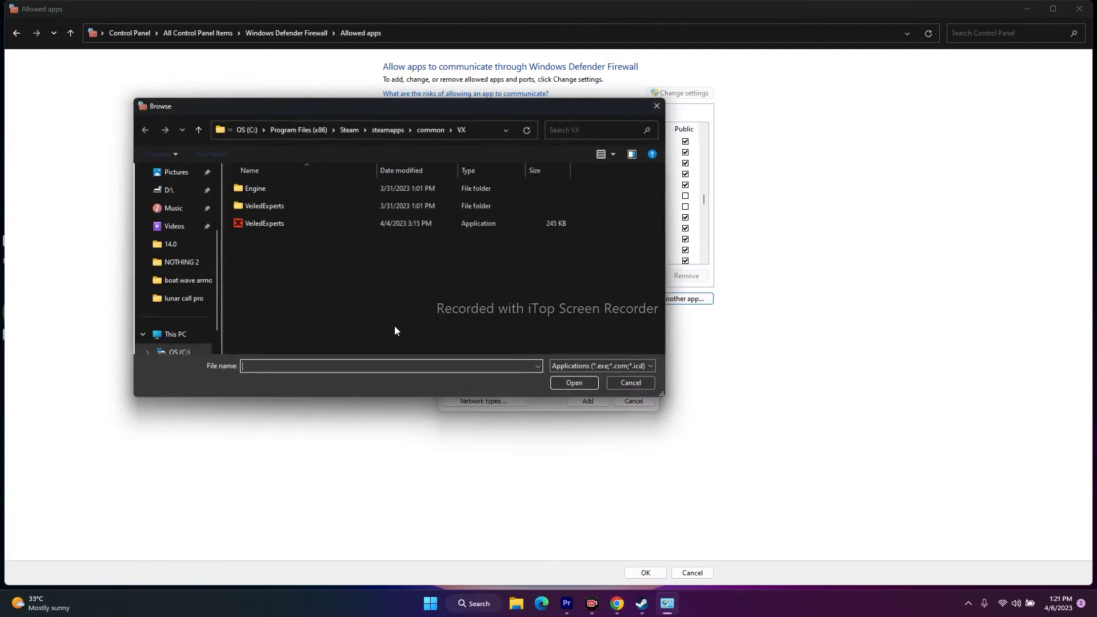
pyautogui.click(172, 334)
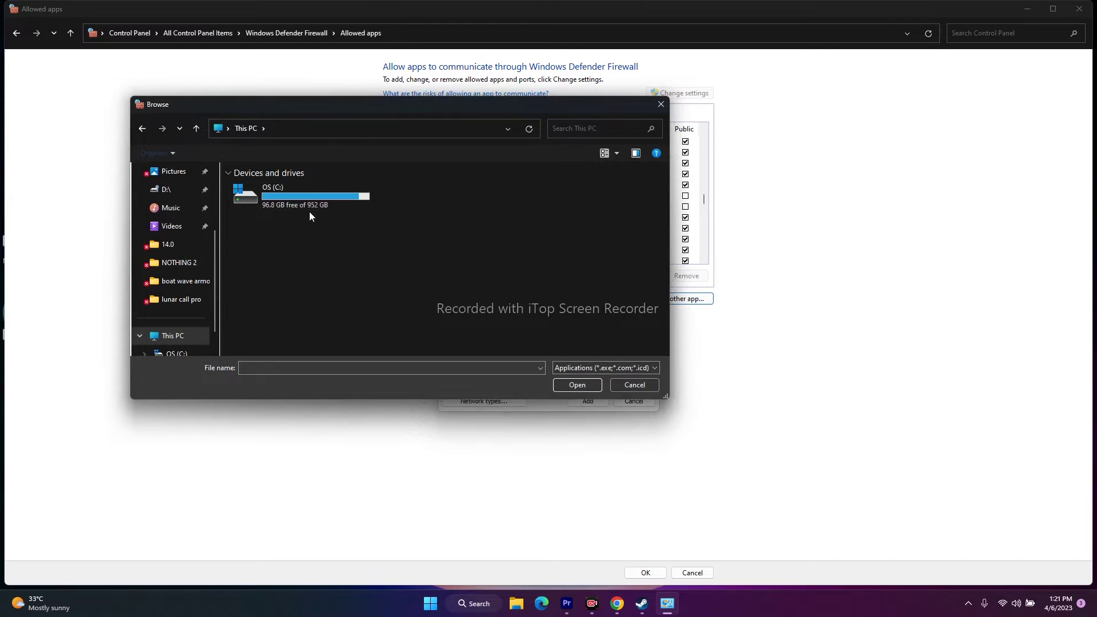
pyautogui.doubleClick(310, 191)
pyautogui.scroll(-2, 297, 245)
pyautogui.scroll(-3, 305, 277)
pyautogui.doubleClick(300, 228)
pyautogui.scroll(-7, 299, 228)
pyautogui.scroll(-6, 293, 286)
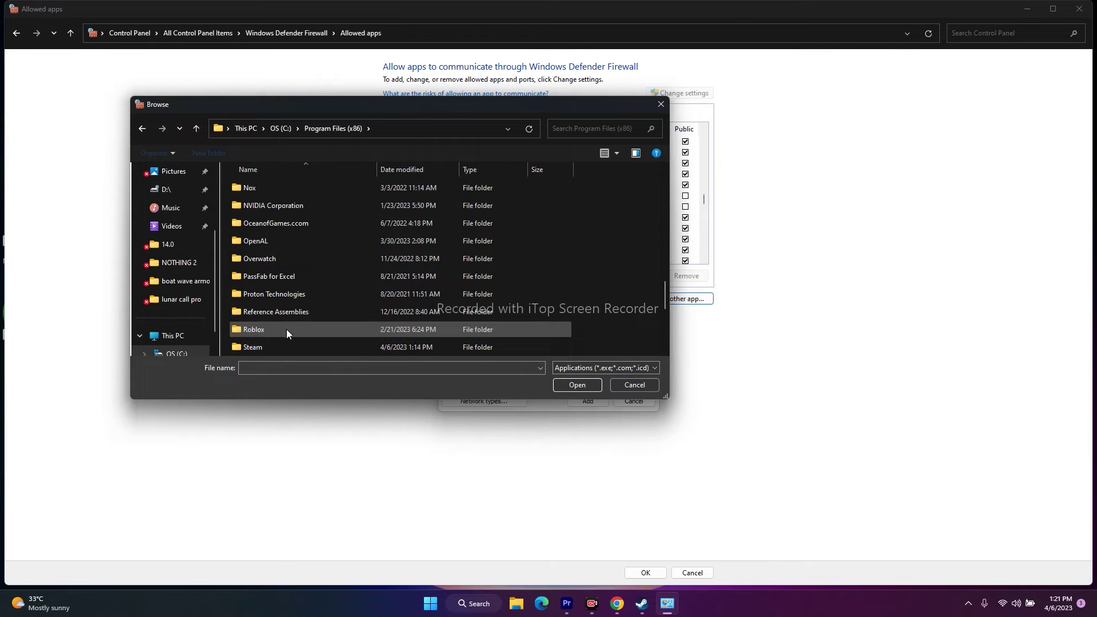
pyautogui.doubleClick(283, 343)
# Step: Choose the NarakaBladepoint application from steamapps\common\NARAKA BLADEPOINT and add it to the firewall's allowed apps
pyautogui.scroll(-2, 298, 244)
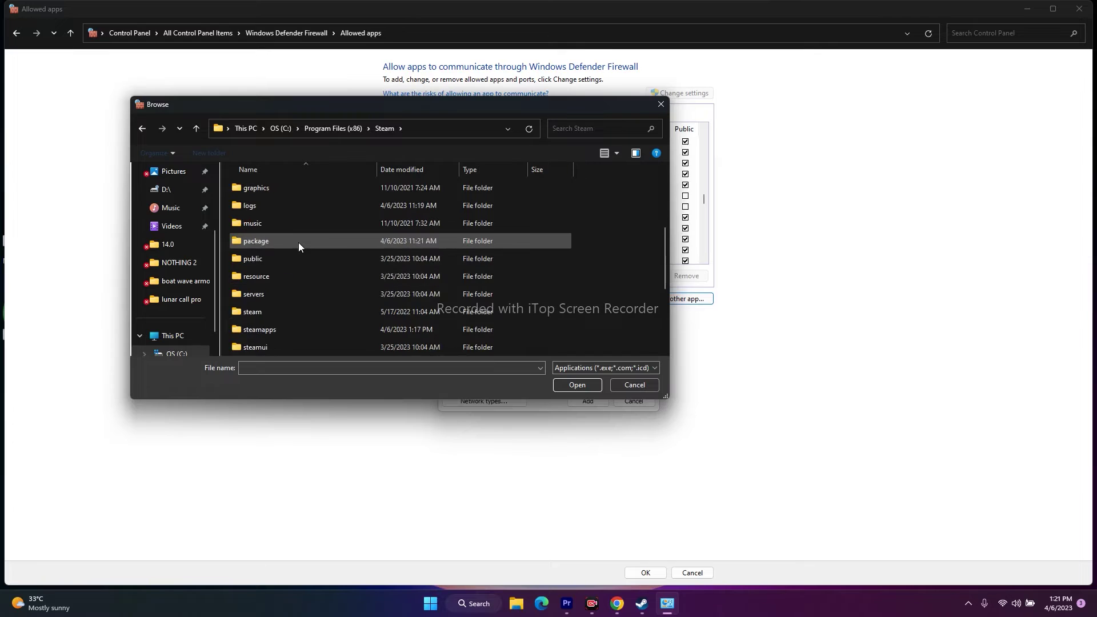
pyautogui.doubleClick(285, 328)
pyautogui.doubleClick(269, 187)
pyautogui.scroll(-10, 281, 249)
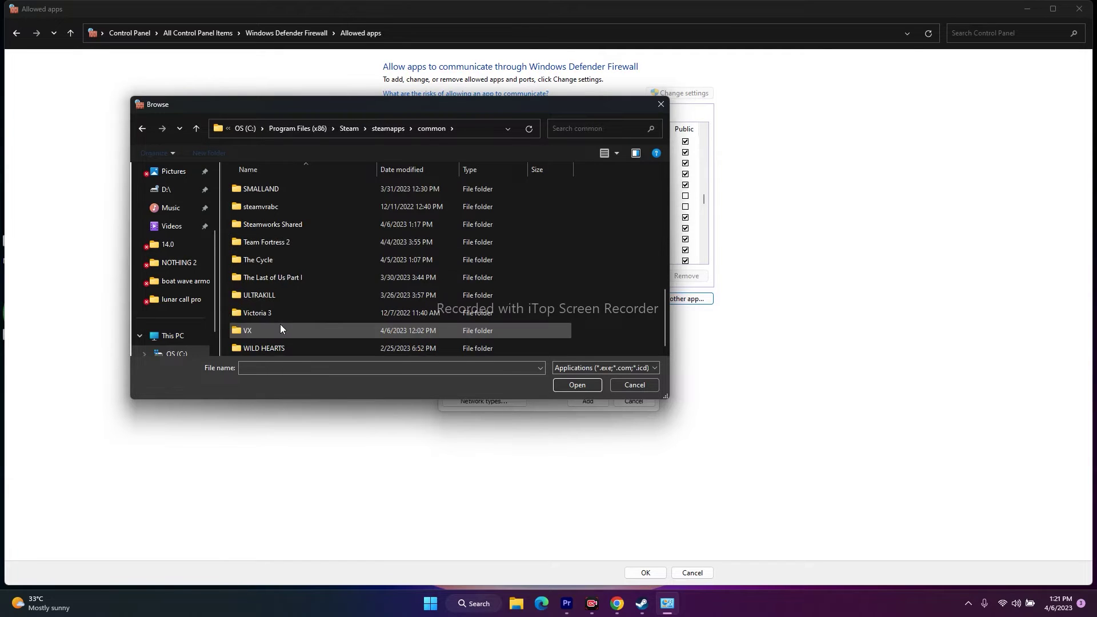
pyautogui.scroll(2, 281, 293)
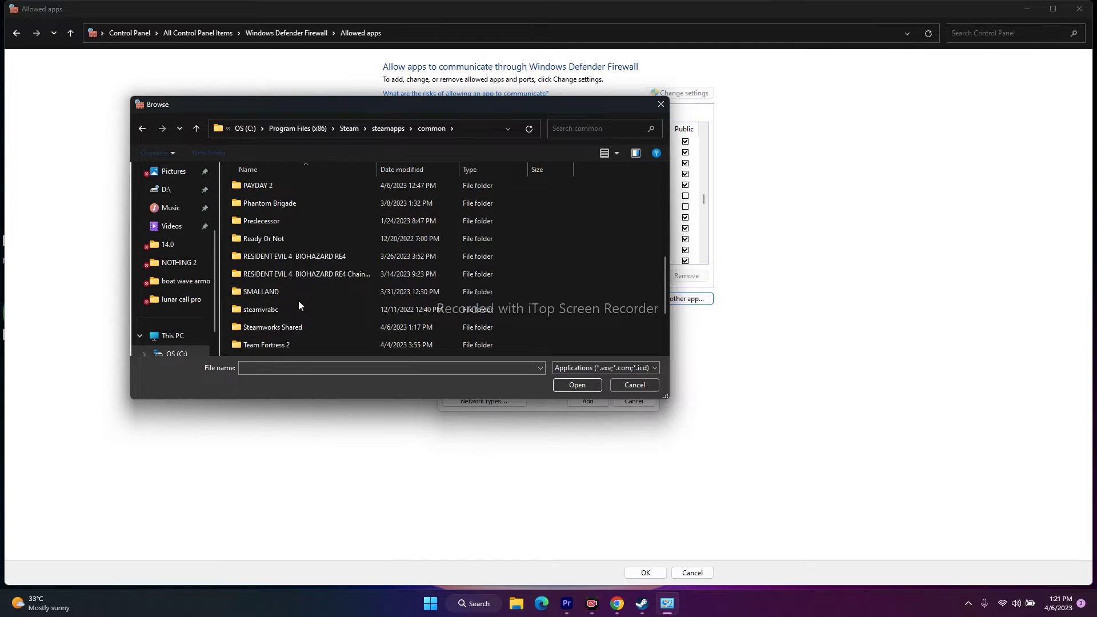
pyautogui.scroll(1, 299, 300)
pyautogui.doubleClick(288, 221)
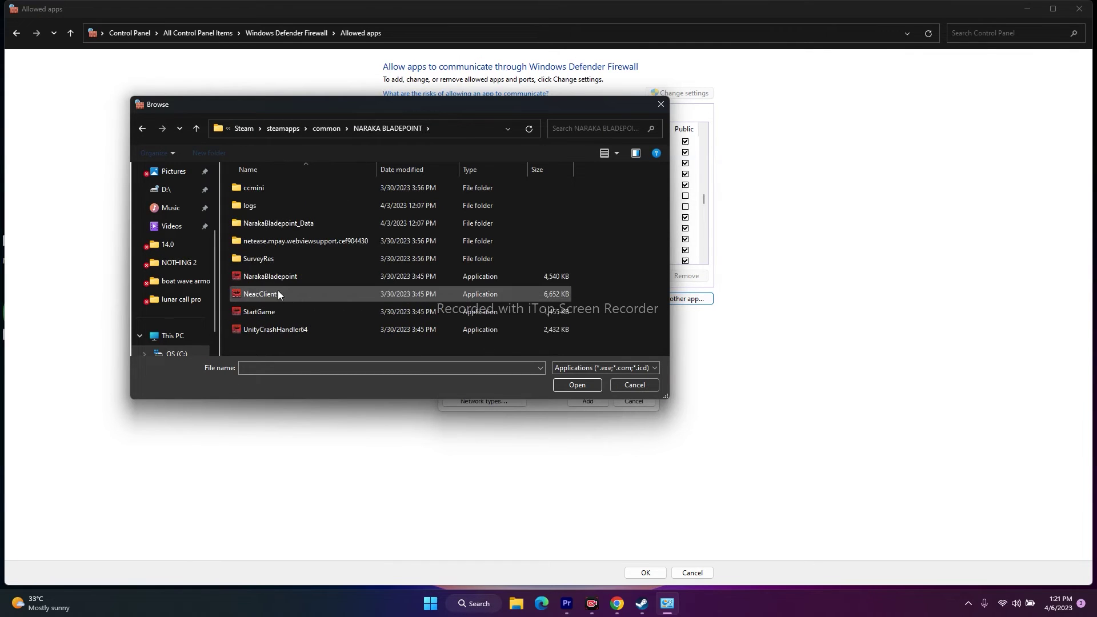
pyautogui.click(304, 279)
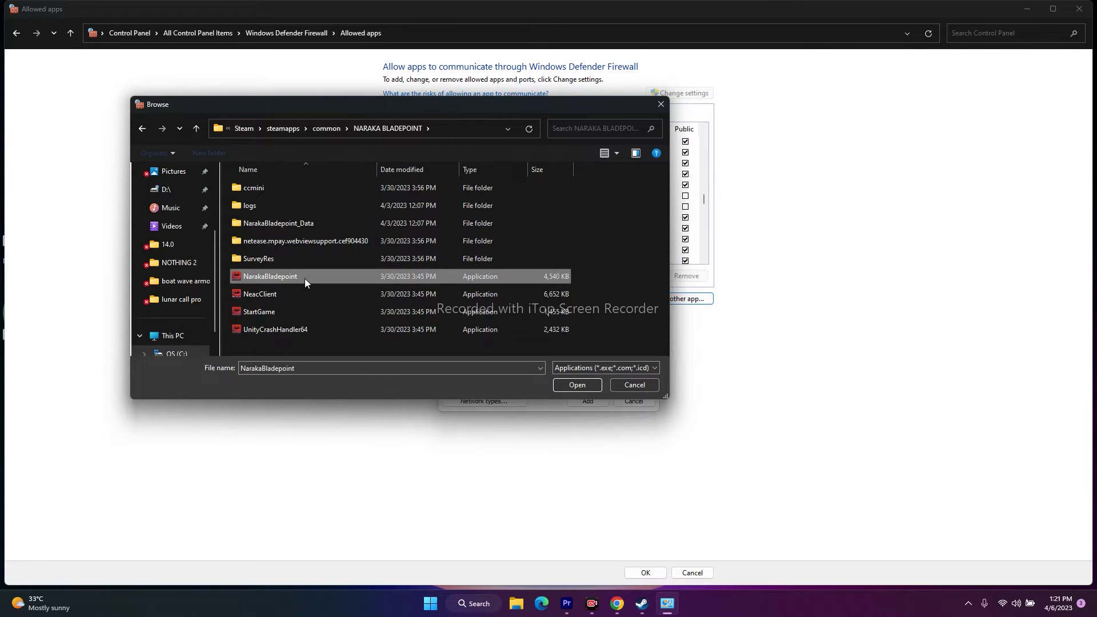
pyautogui.click(569, 385)
pyautogui.click(588, 400)
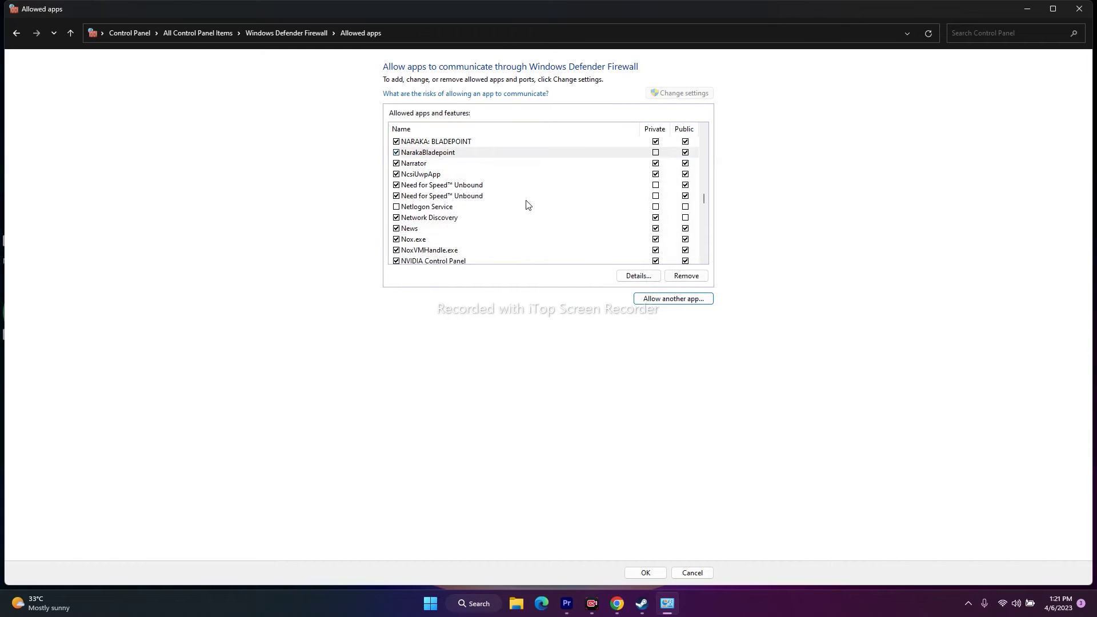
# Step: Close the firewall's allowed apps window and briefly view the NARAKA: BLADEPOINT library page in Steam
pyautogui.click(1079, 8)
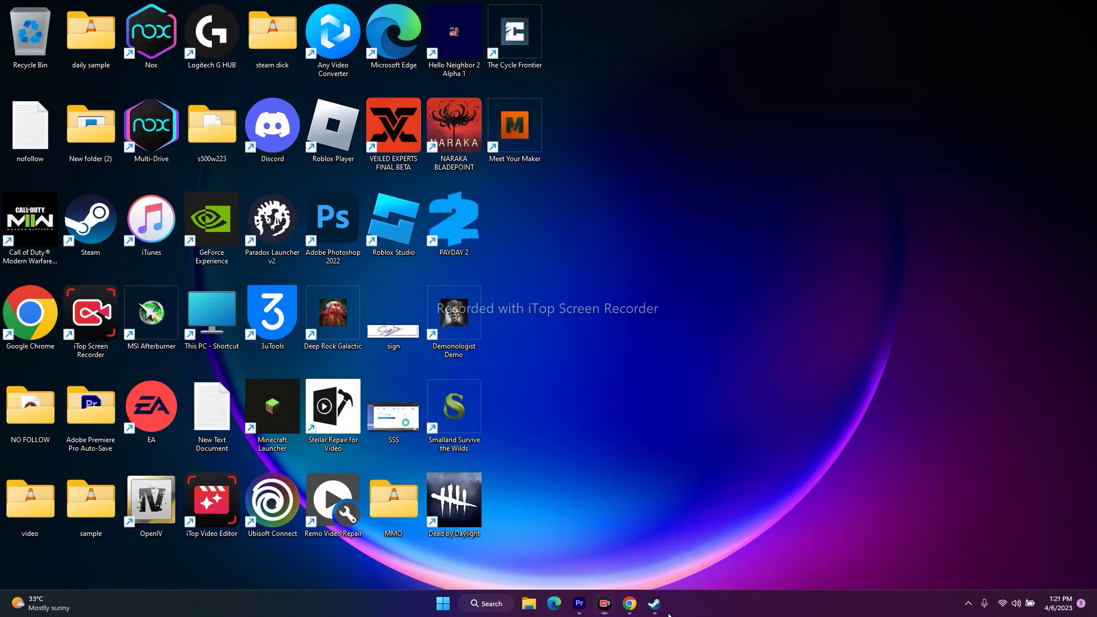
pyautogui.click(655, 605)
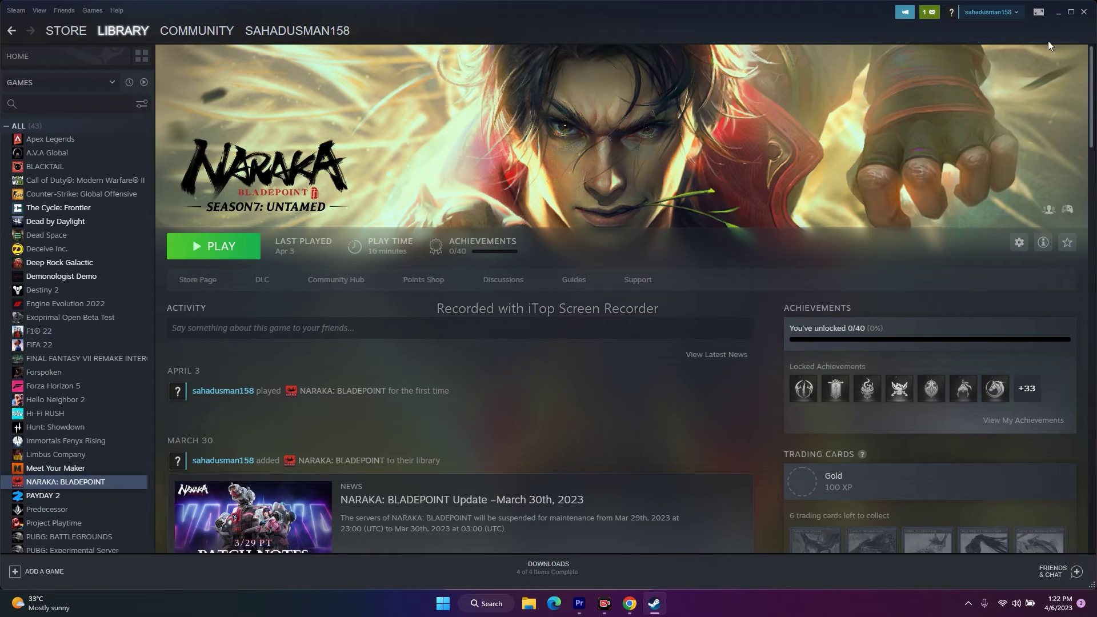
pyautogui.click(1058, 12)
# Step: Open System Configuration, hide all Microsoft services in the services list, and confirm the configuration
pyautogui.click(478, 611)
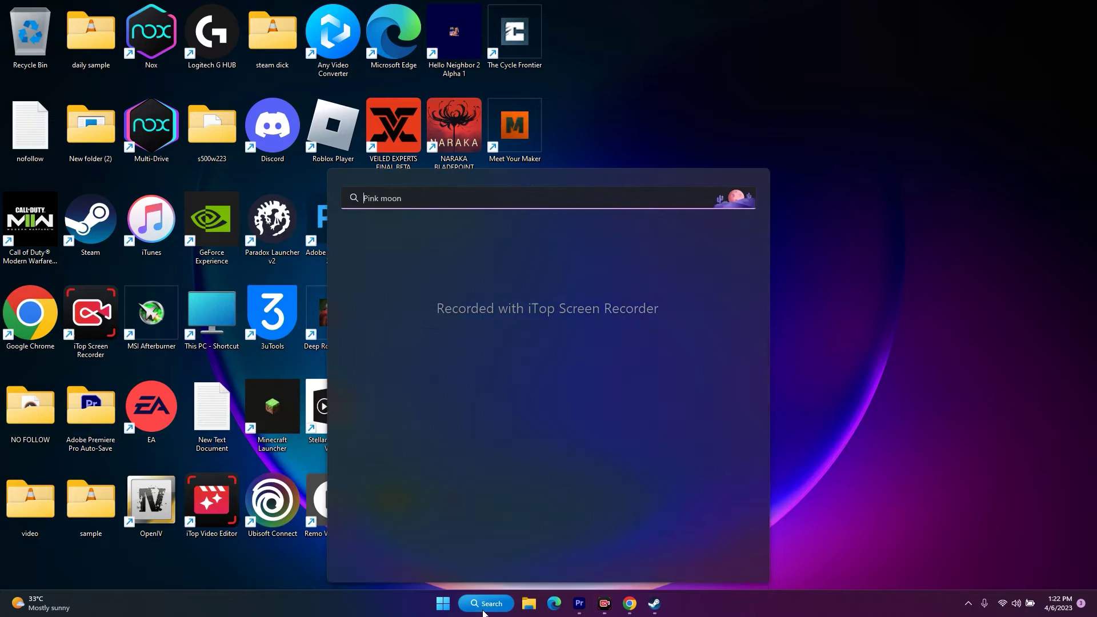
pyautogui.click(420, 488)
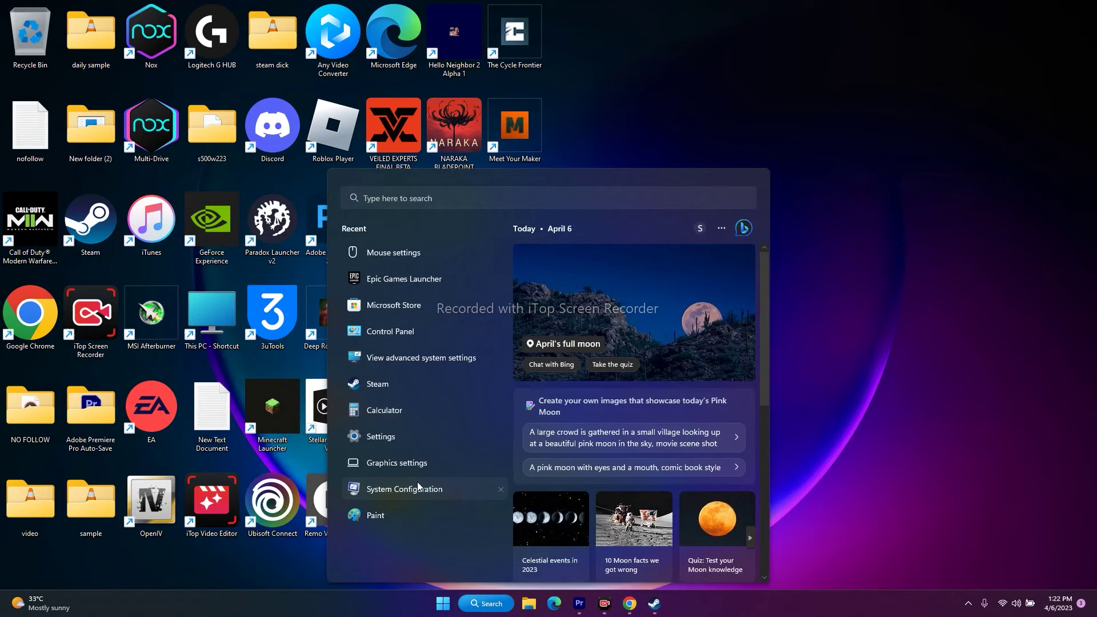
pyautogui.click(464, 214)
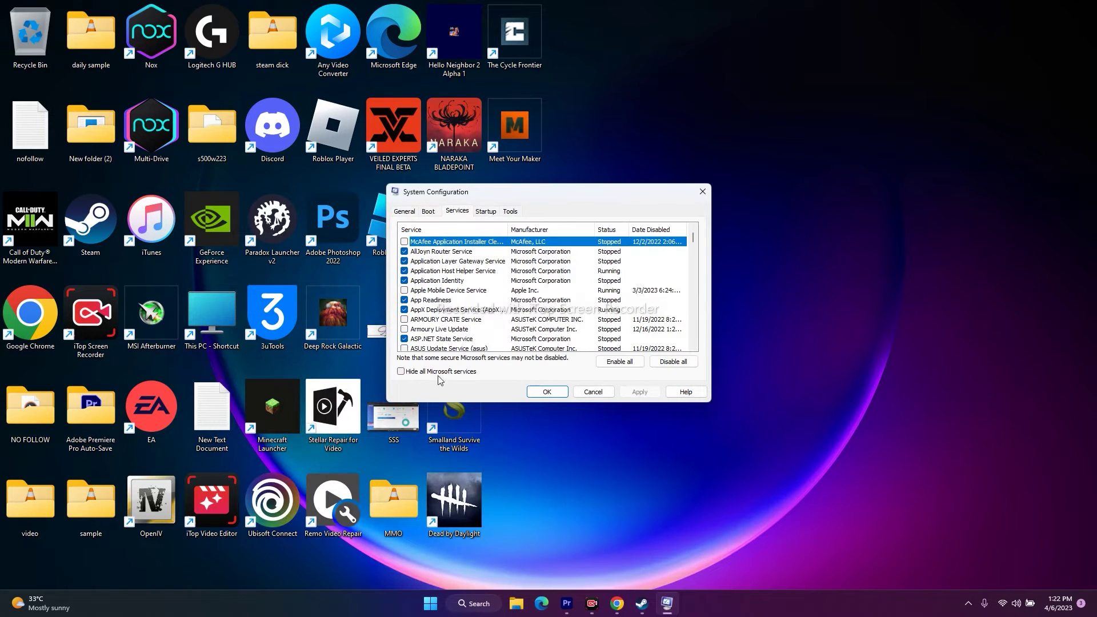
pyautogui.click(401, 371)
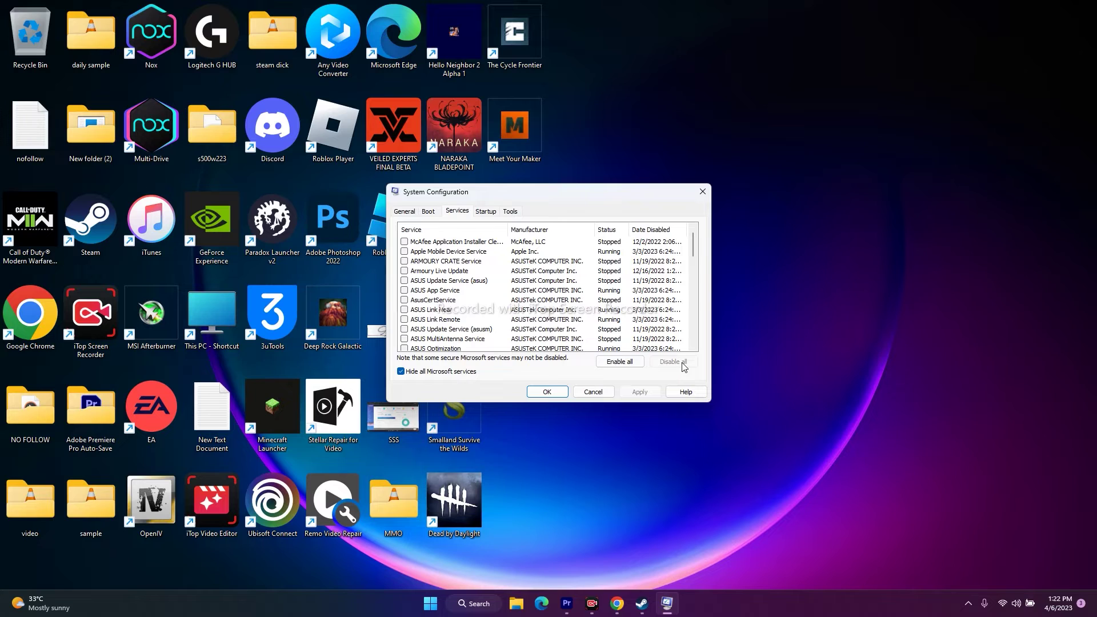
pyautogui.click(546, 395)
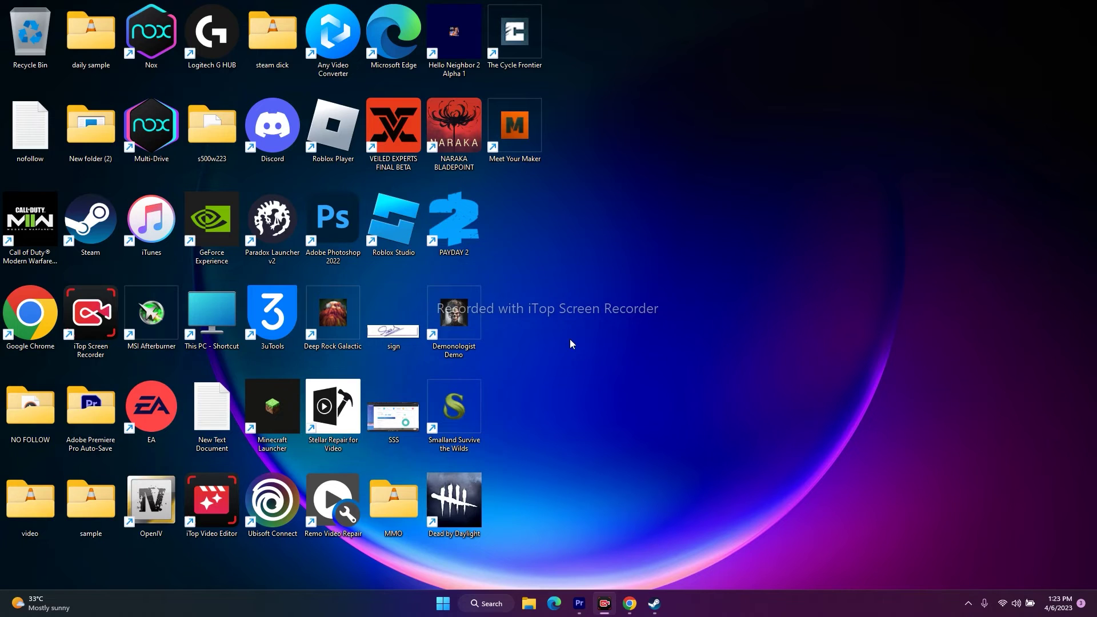
# Step: Try the launch options -dx11 and -dx12 in NARAKA: BLADEPOINT's Steam properties, and clear them again
pyautogui.click(655, 603)
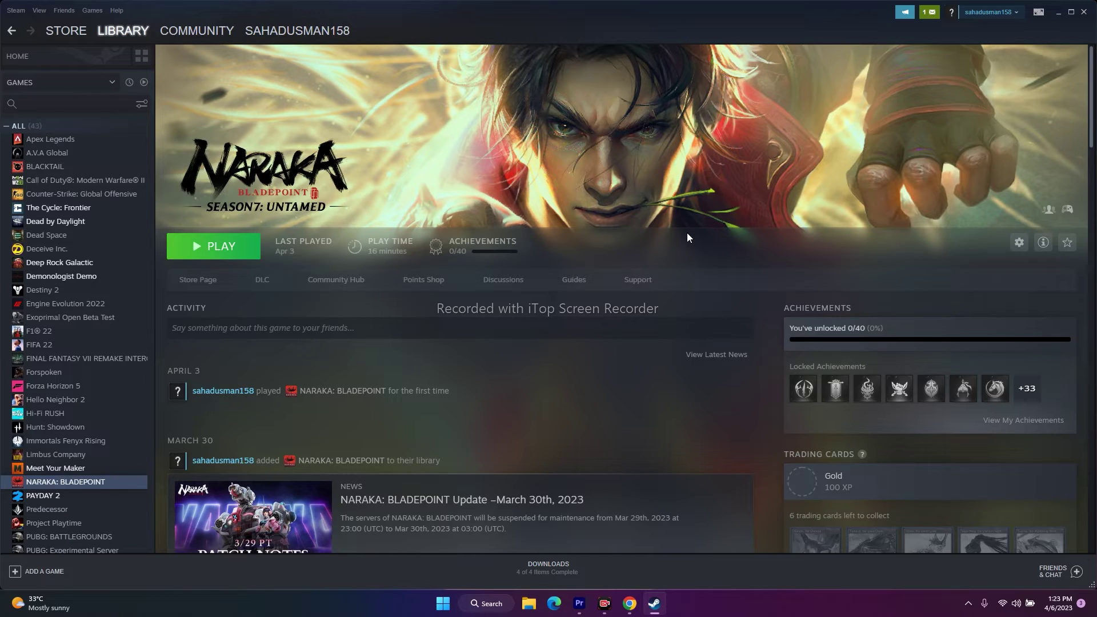
pyautogui.rightClick(103, 486)
pyautogui.click(143, 475)
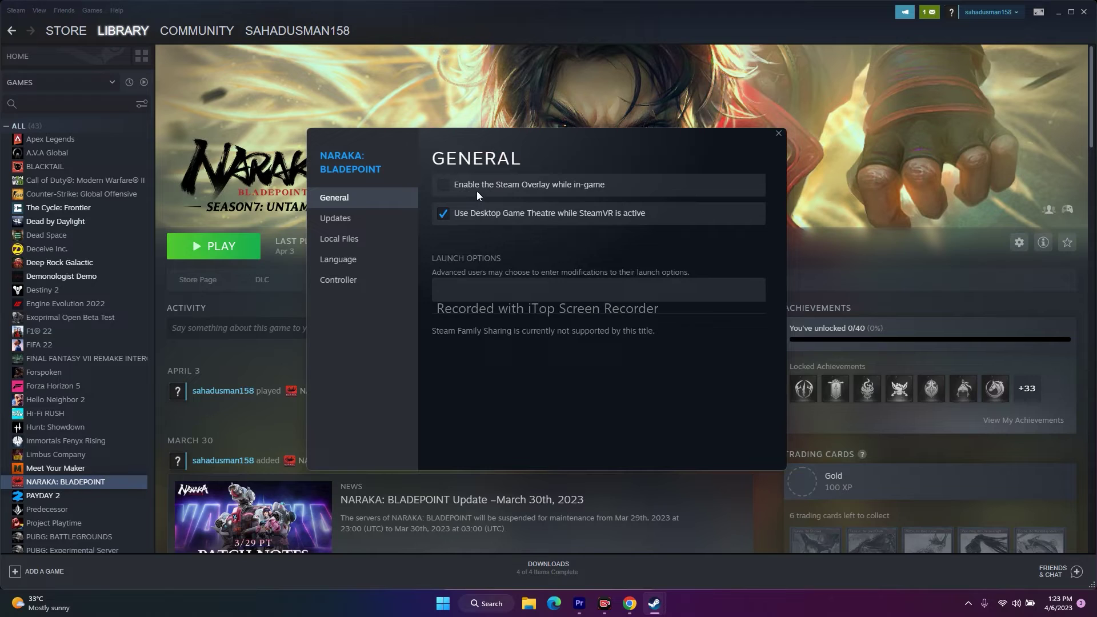
pyautogui.click(455, 293)
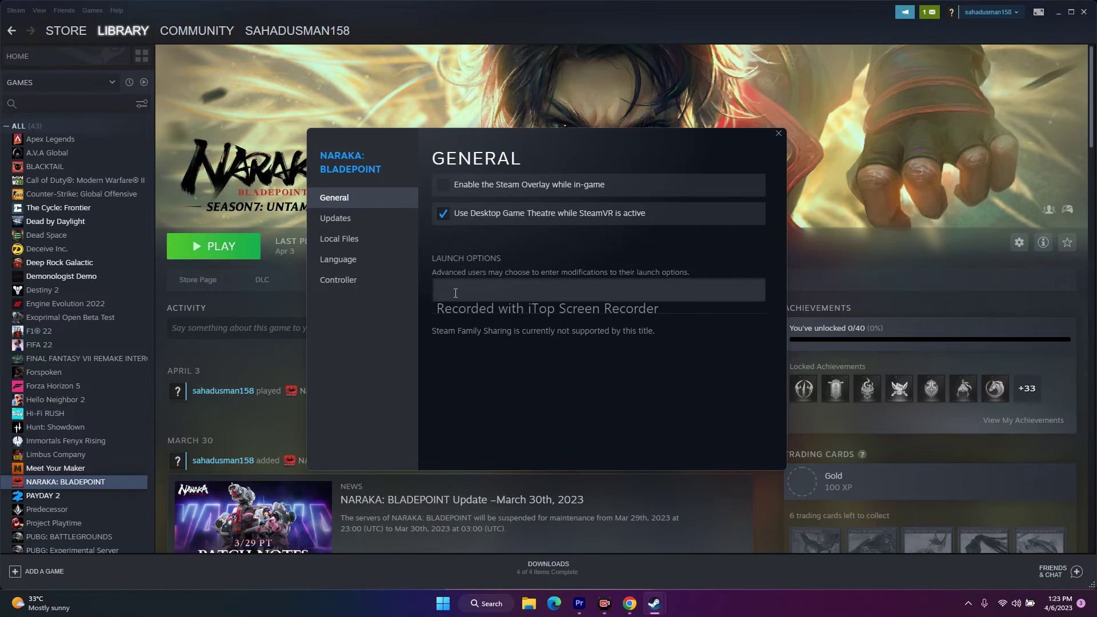
pyautogui.write('-dx11')
pyautogui.write('2')
pyautogui.press('BackSpace')
pyautogui.press('BackSpace')
pyautogui.press('BackSpace')
pyautogui.press('BackSpace')
pyautogui.press('BackSpace')
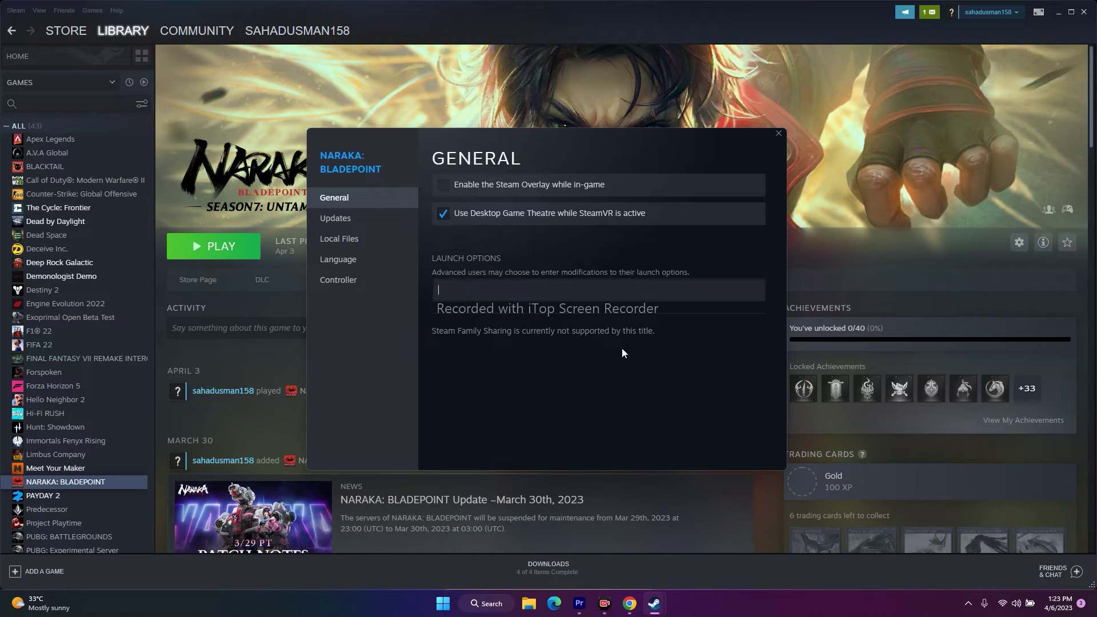
pyautogui.click(778, 133)
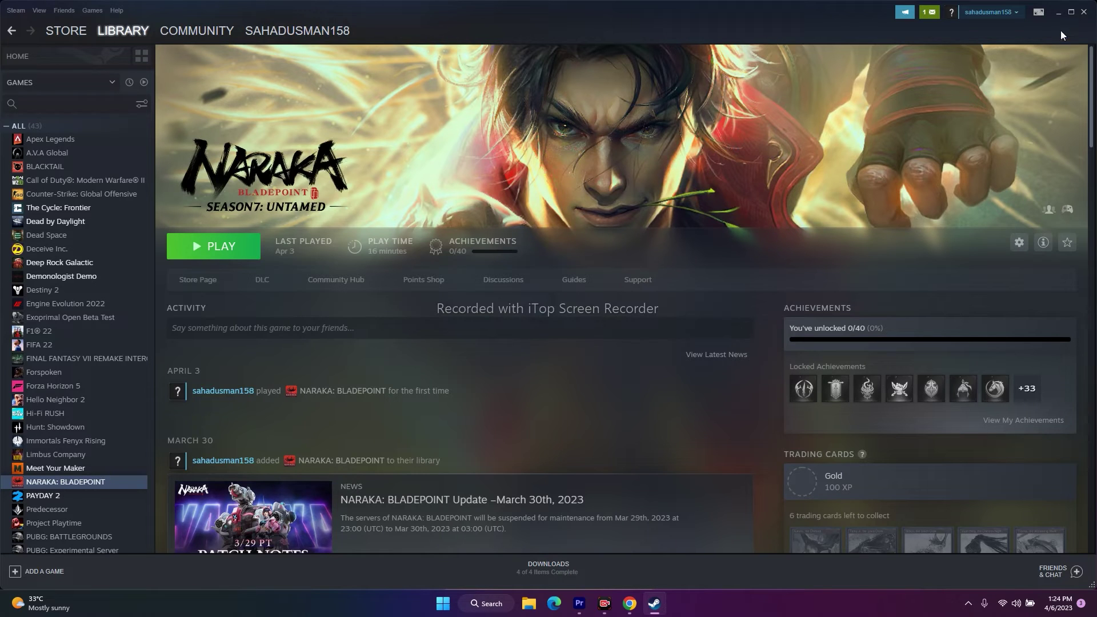
pyautogui.click(1056, 14)
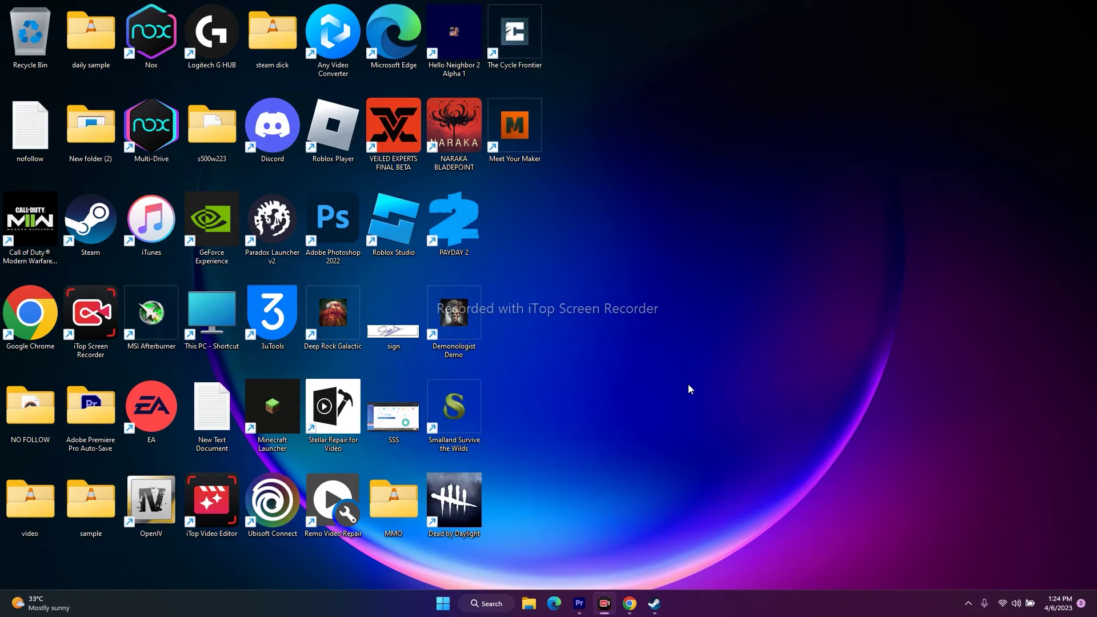
# Step: Open Task Manager, look through the running apps and background processes, and close it
pyautogui.rightClick(444, 602)
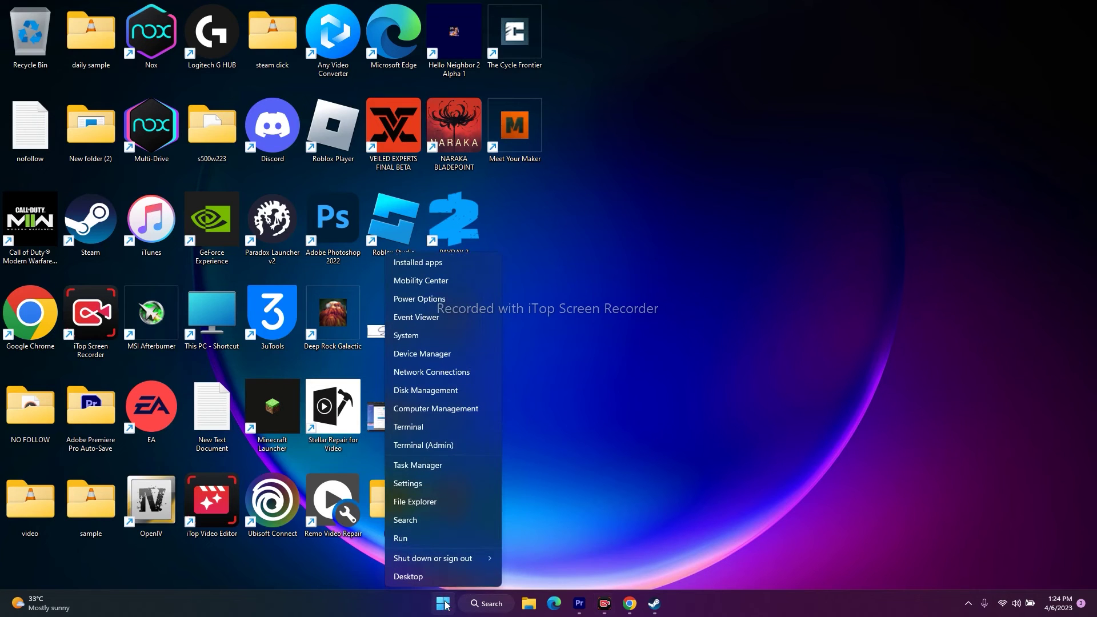
pyautogui.click(429, 463)
pyautogui.click(771, 51)
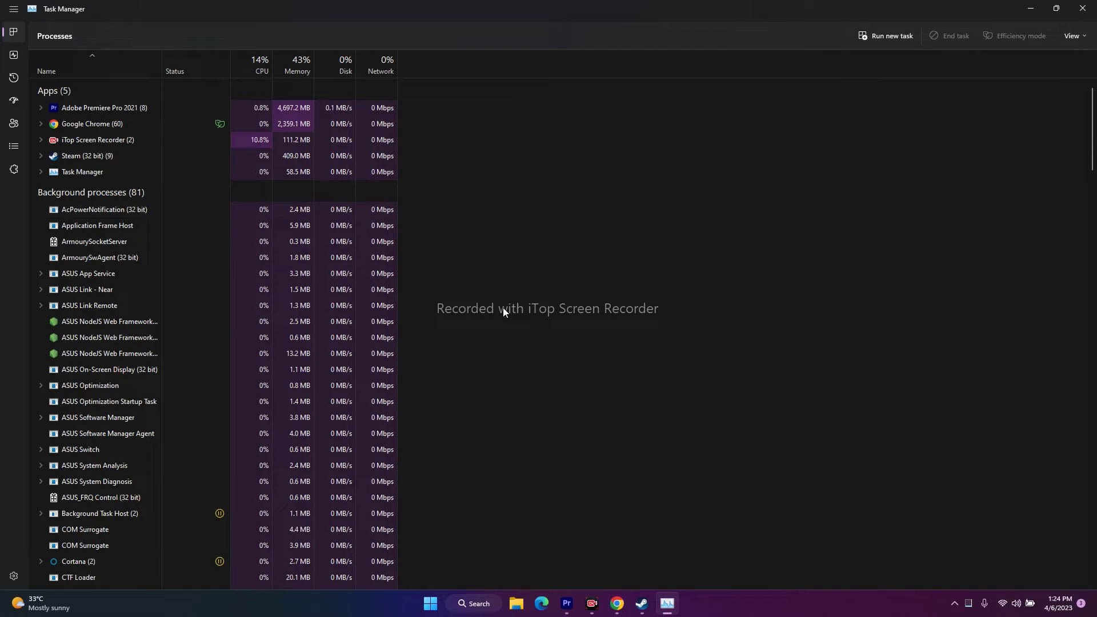
pyautogui.scroll(-2, 471, 321)
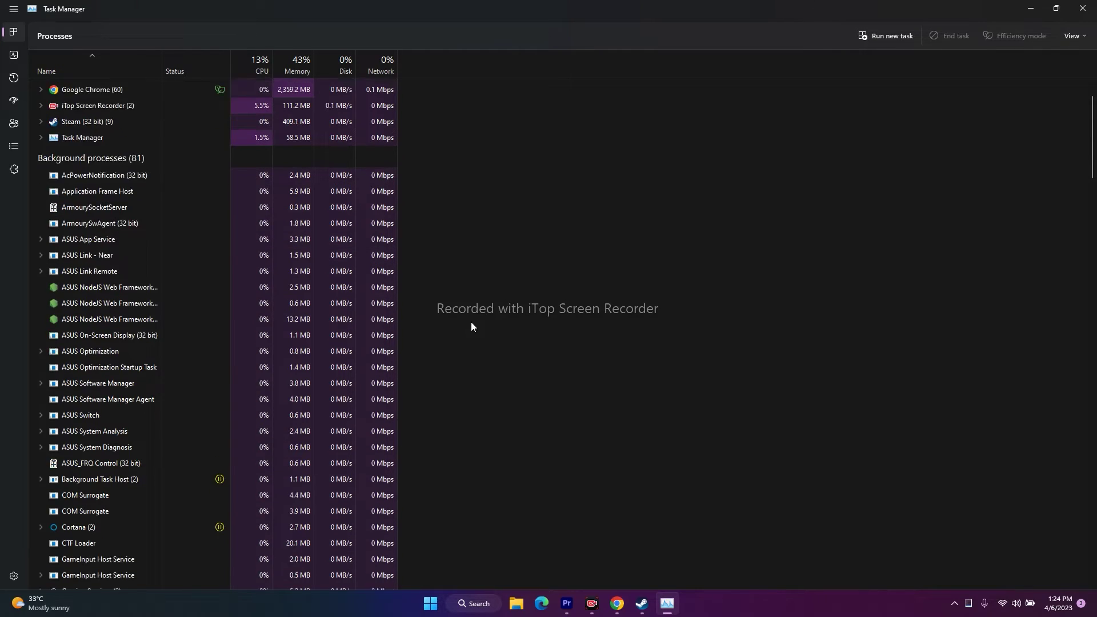
pyautogui.scroll(-1, 472, 327)
pyautogui.scroll(2, 150, 466)
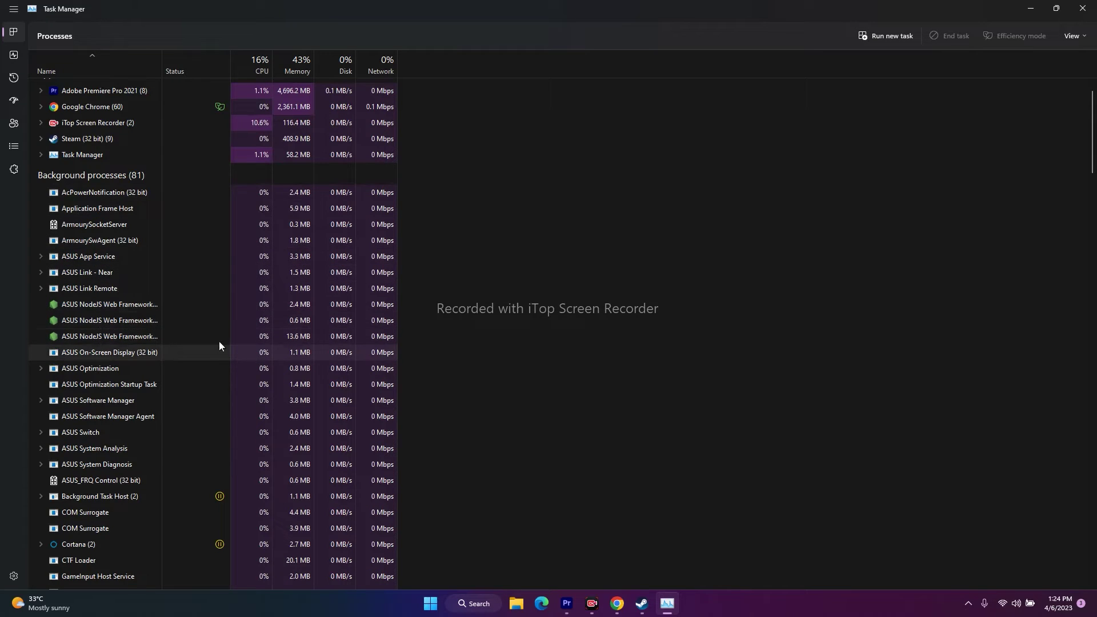
pyautogui.hotkey('alt', 'F4')
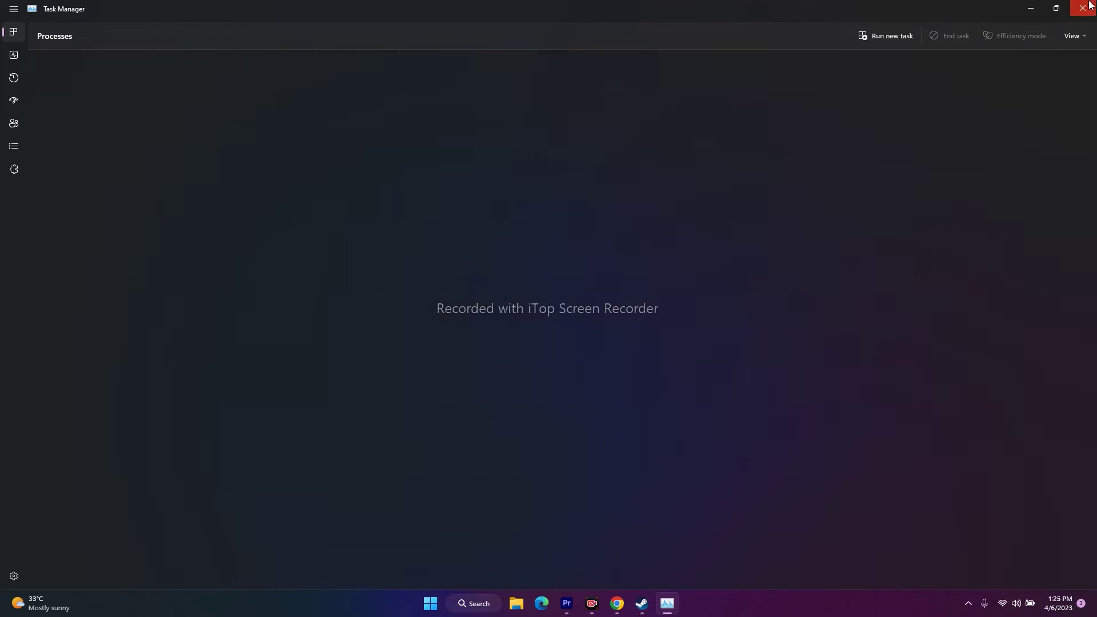
pyautogui.click(655, 603)
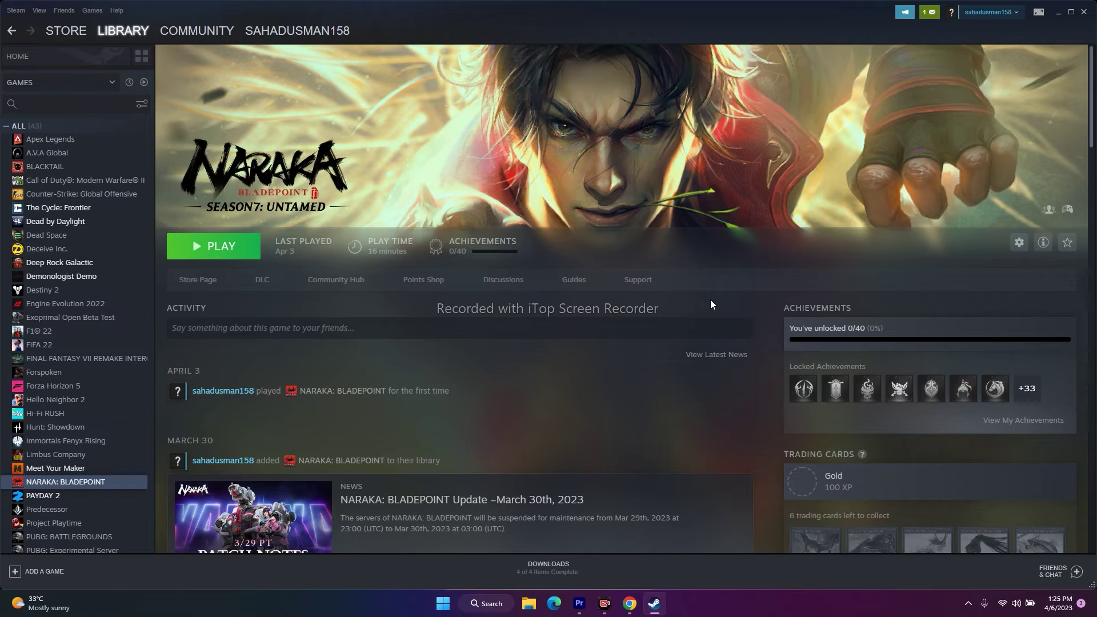
pyautogui.click(1059, 13)
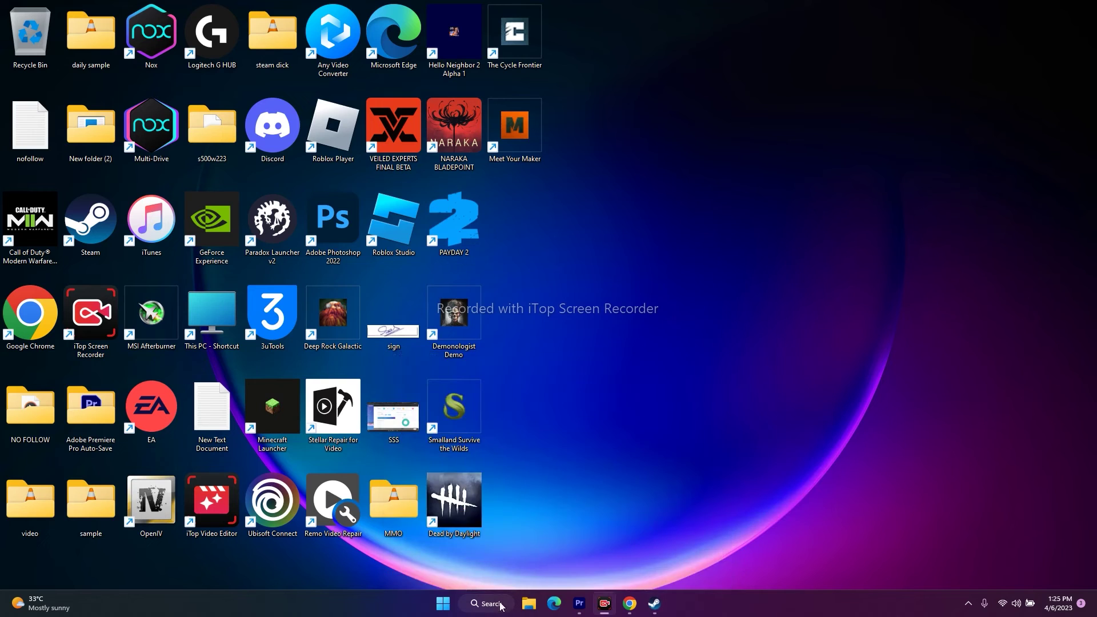
# Step: Open the Windows graphics settings and start browsing for a desktop app to add to the custom options
pyautogui.click(486, 603)
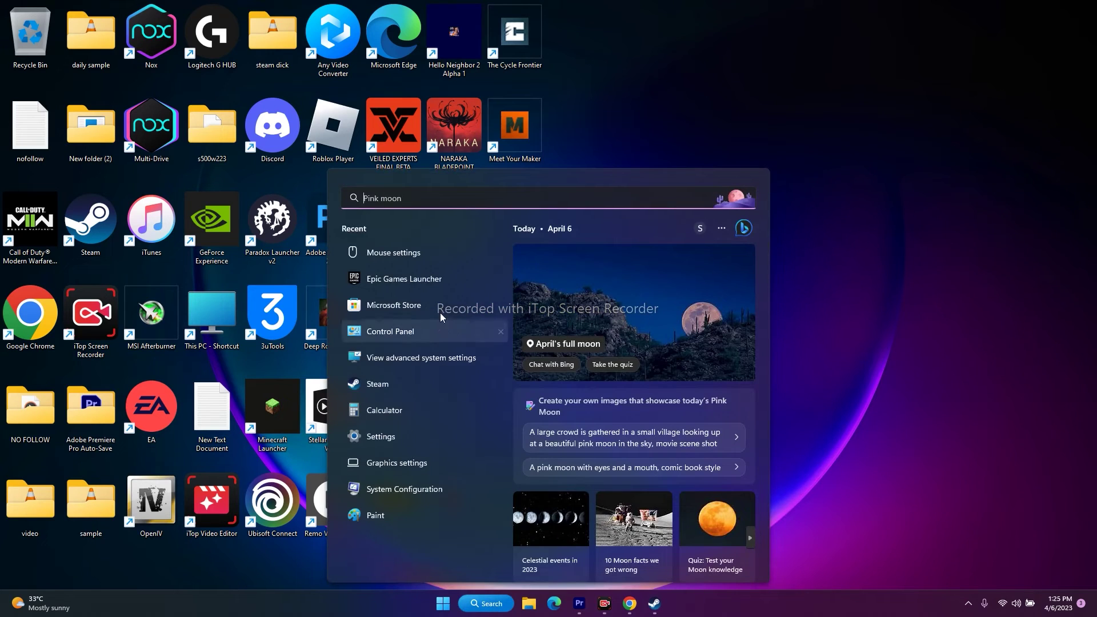
pyautogui.click(415, 460)
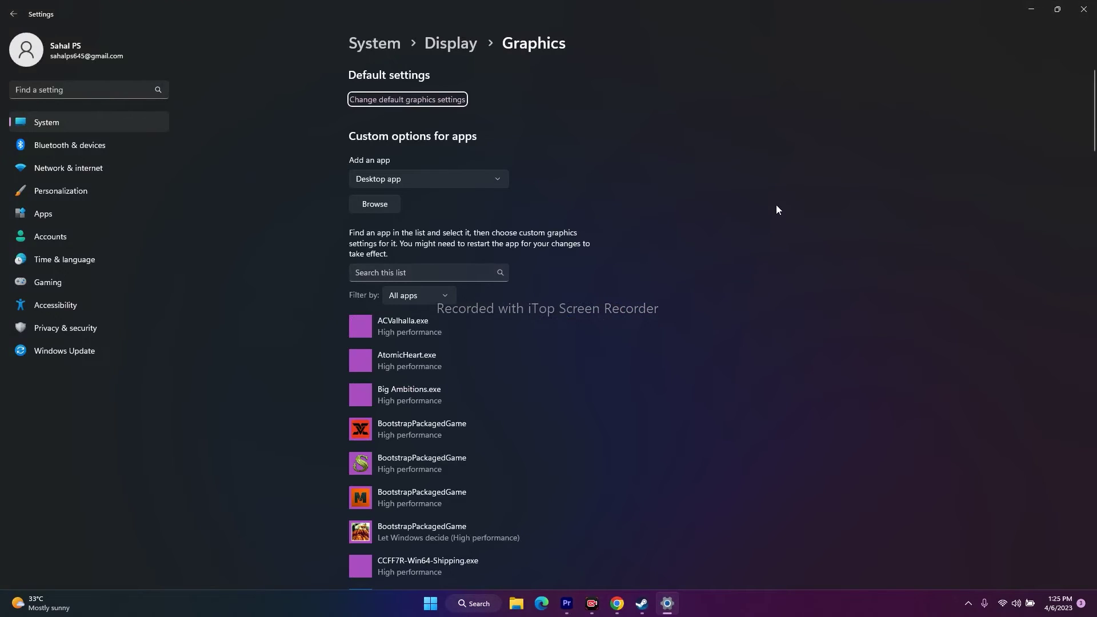
pyautogui.scroll(-8, 776, 210)
pyautogui.scroll(8, 776, 210)
pyautogui.click(381, 214)
# Step: Browse on the C: drive to the Program Files (x86)\Steam\steamapps\common folder
pyautogui.click(23, 223)
pyautogui.click(194, 103)
pyautogui.doubleClick(195, 103)
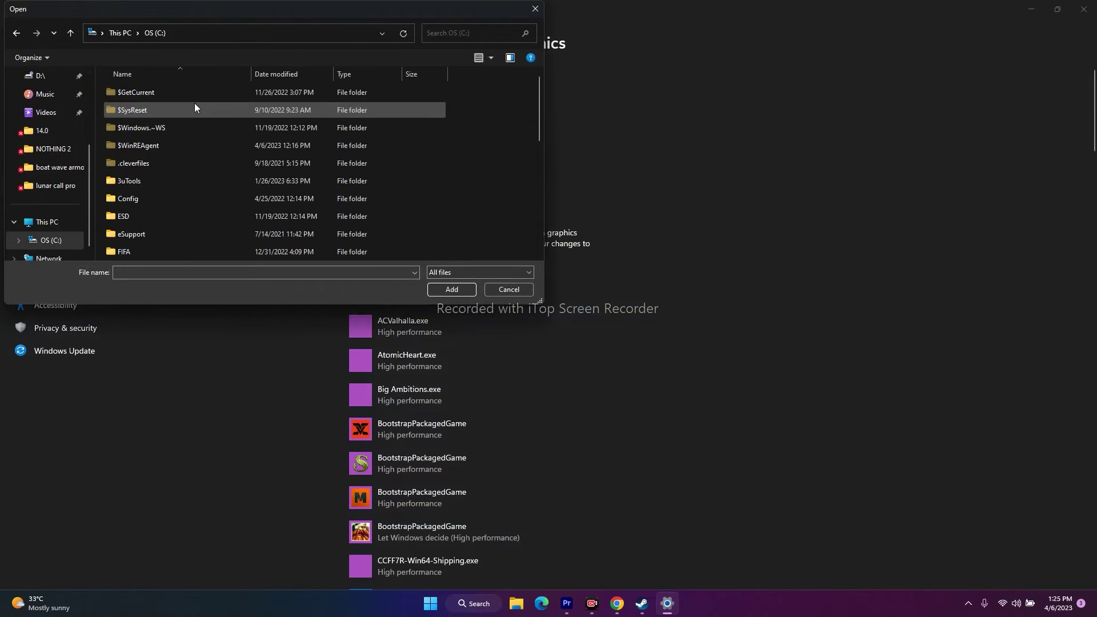
pyautogui.scroll(-6, 182, 146)
pyautogui.doubleClick(171, 177)
pyautogui.scroll(-6, 171, 177)
pyautogui.scroll(-6, 172, 181)
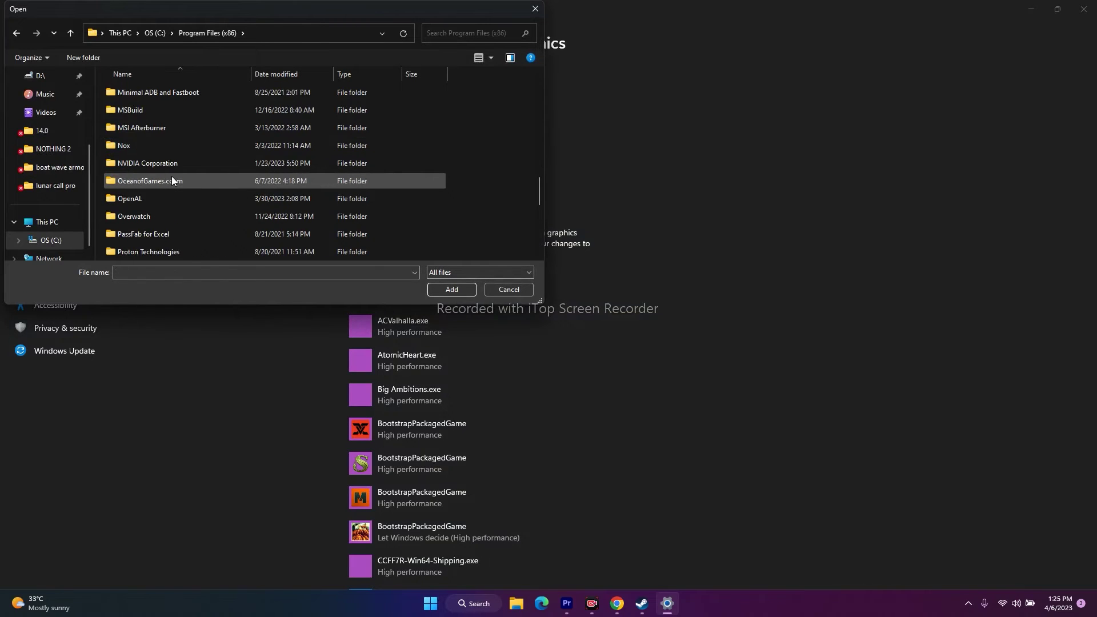
pyautogui.doubleClick(147, 248)
pyautogui.scroll(-4, 163, 172)
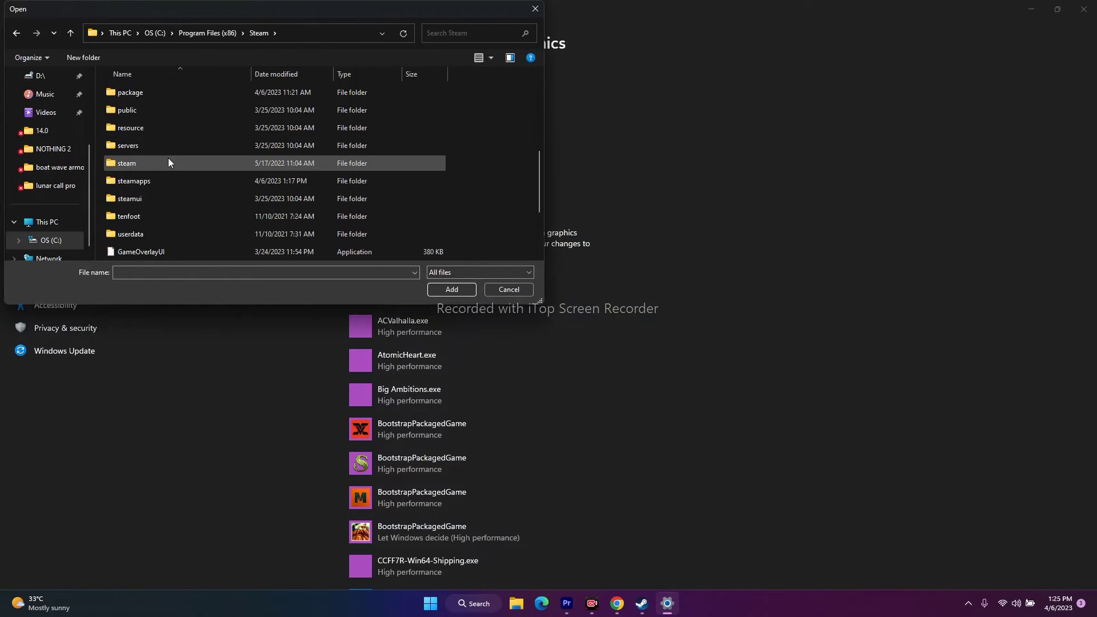
pyautogui.doubleClick(157, 179)
pyautogui.doubleClick(160, 92)
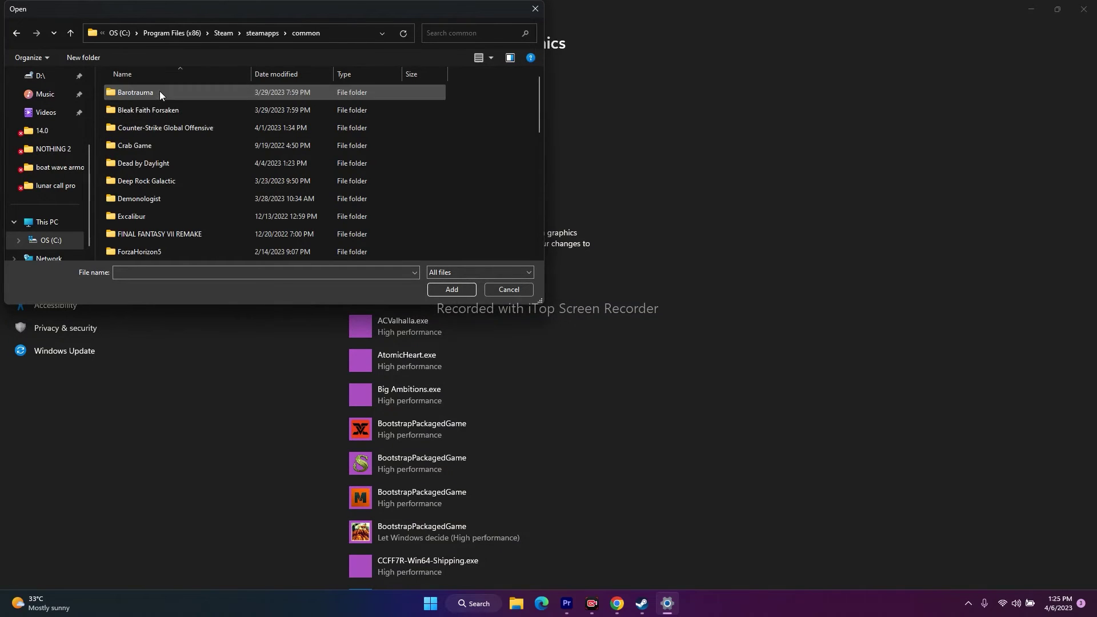
# Step: Find the NARAKA BLADEPOINT folder and add its NarakaBladepoint application to the custom graphics options
pyautogui.scroll(-5, 165, 136)
pyautogui.scroll(-1, 163, 135)
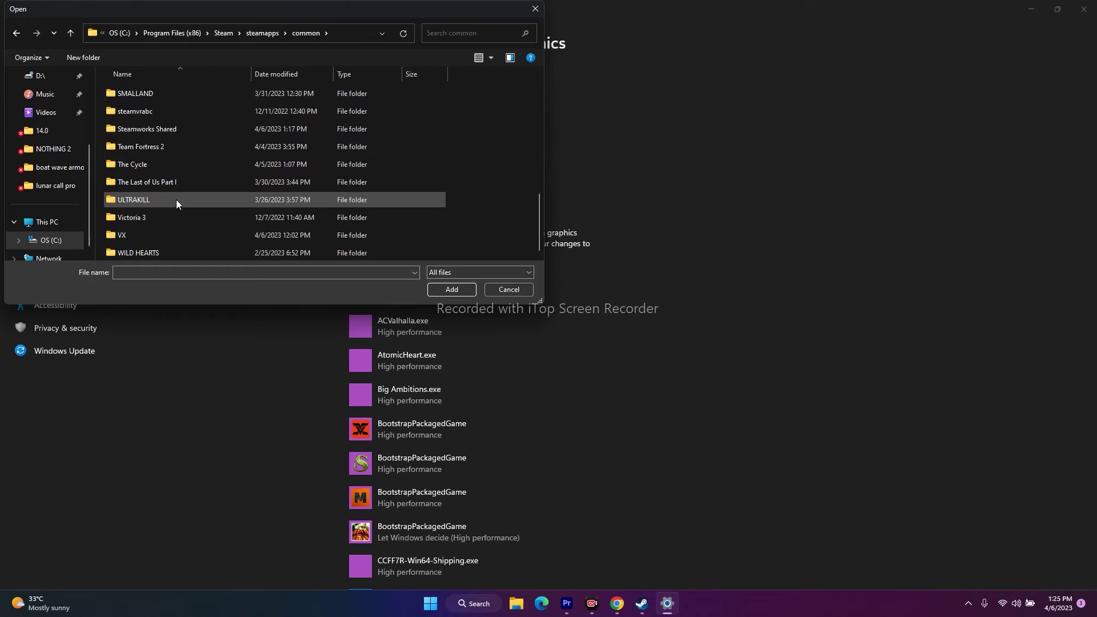
pyautogui.scroll(2, 176, 200)
pyautogui.scroll(5, 177, 183)
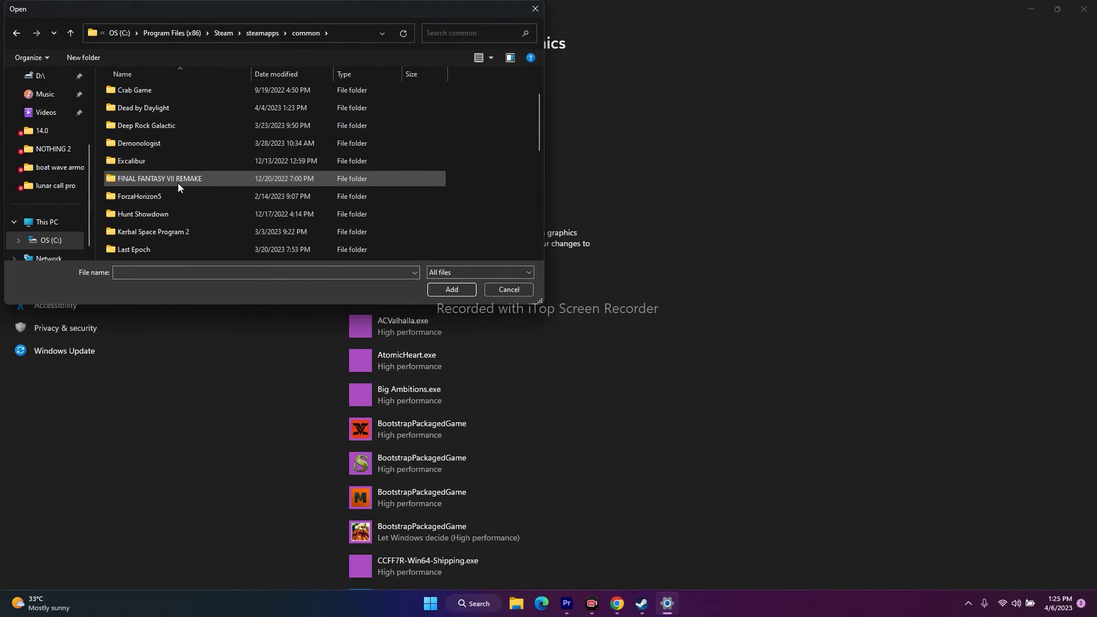
pyautogui.scroll(1, 177, 183)
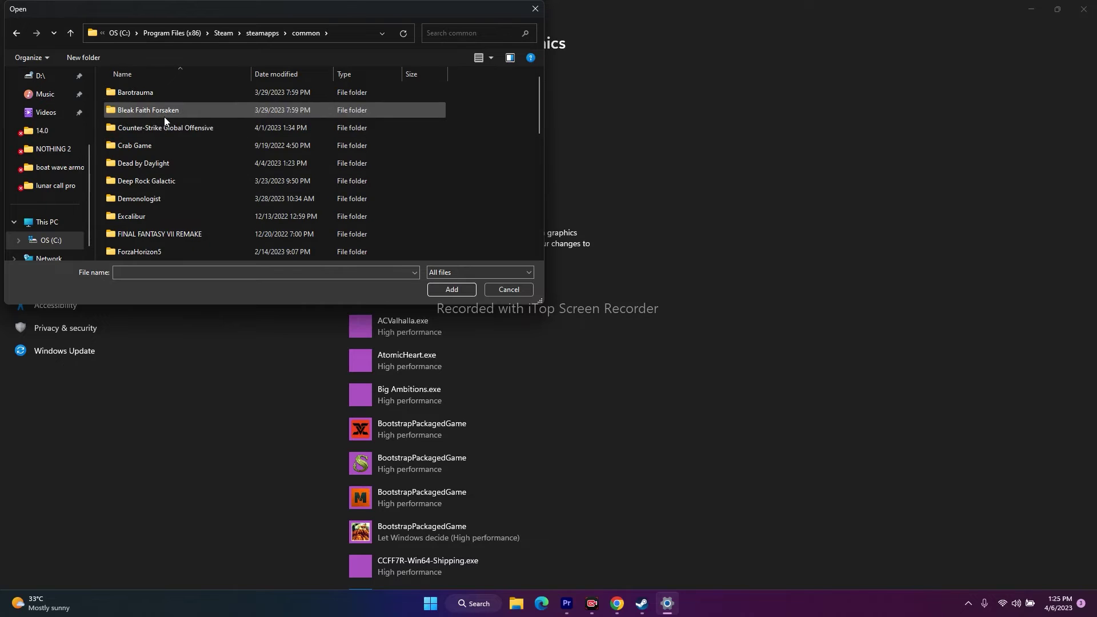
pyautogui.scroll(-2, 173, 137)
pyautogui.scroll(-1, 172, 139)
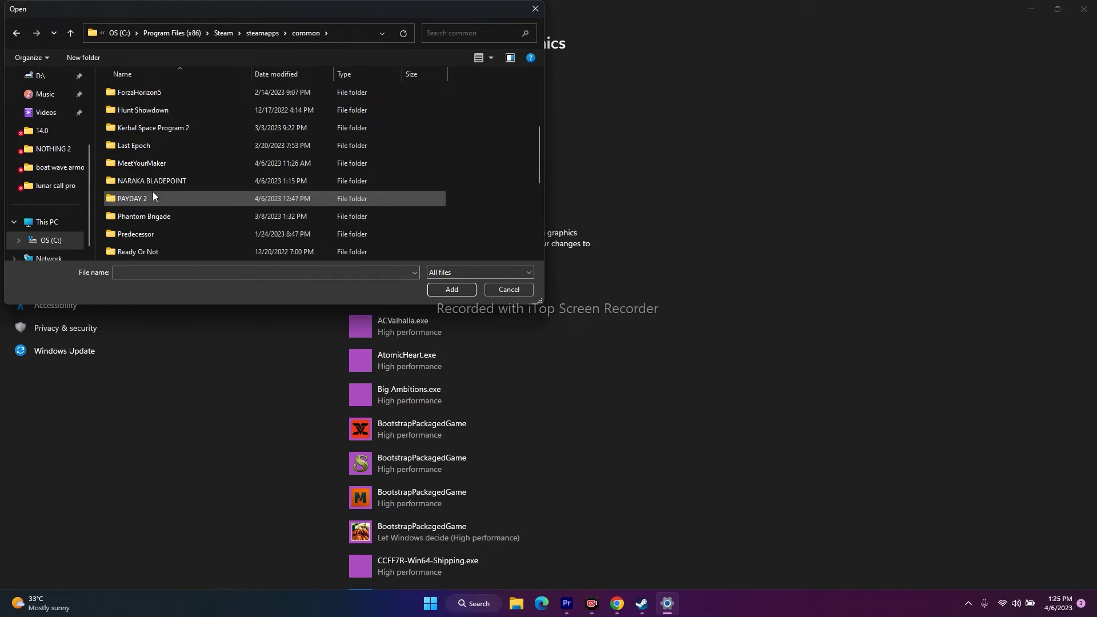
pyautogui.doubleClick(166, 181)
pyautogui.click(193, 186)
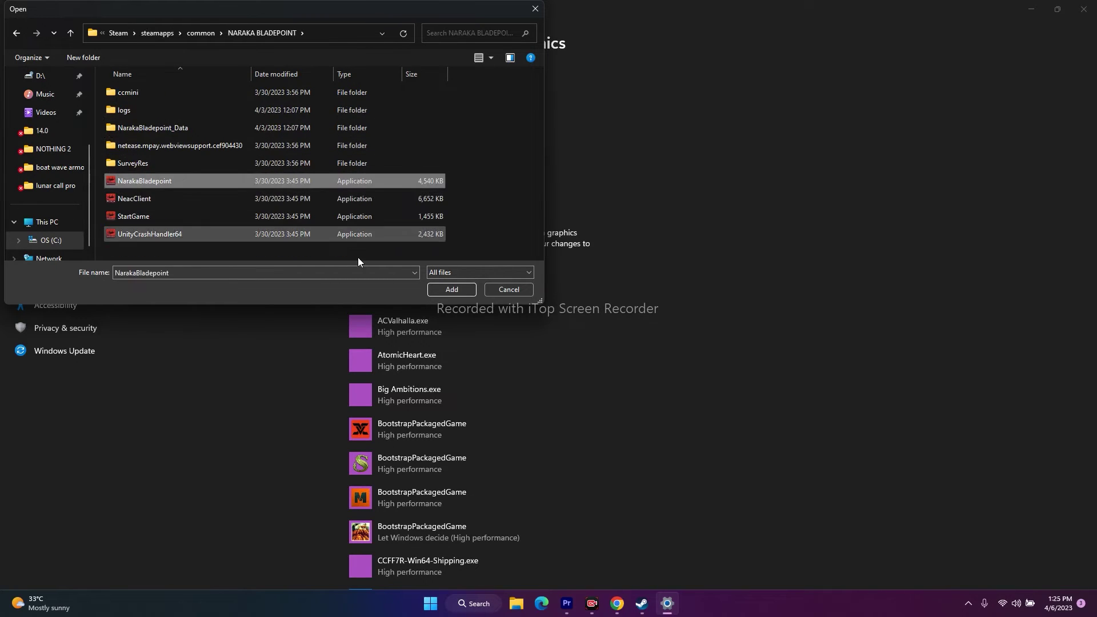
pyautogui.click(451, 289)
# Step: Set the graphics preference of the NarakaBladepoint entry to High performance, save it and close the settings
pyautogui.scroll(-15, 795, 303)
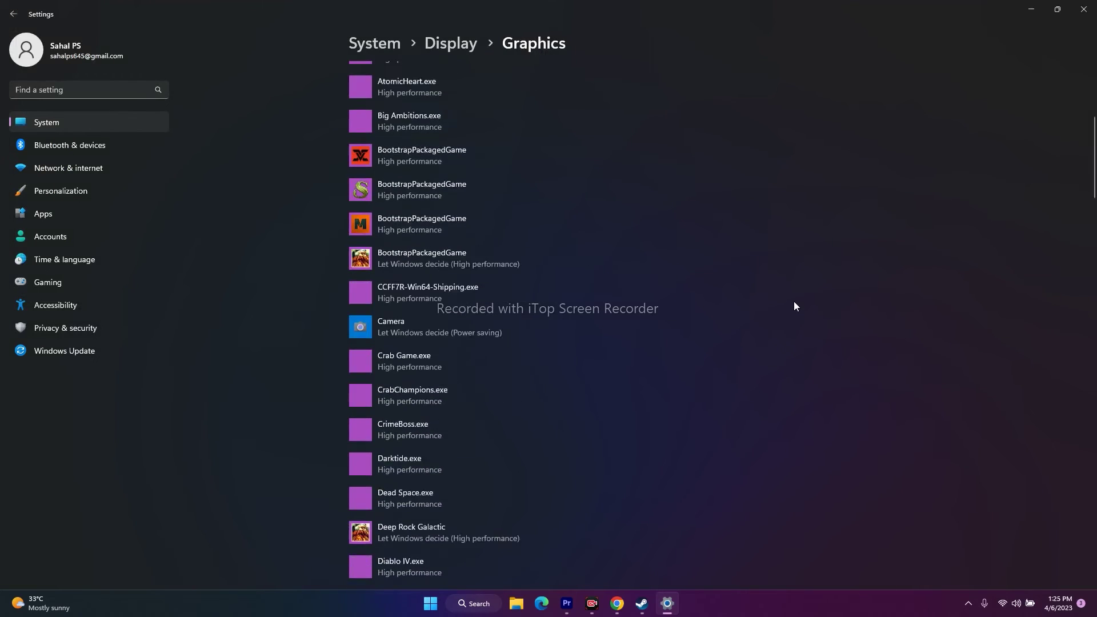
pyautogui.scroll(-8, 794, 306)
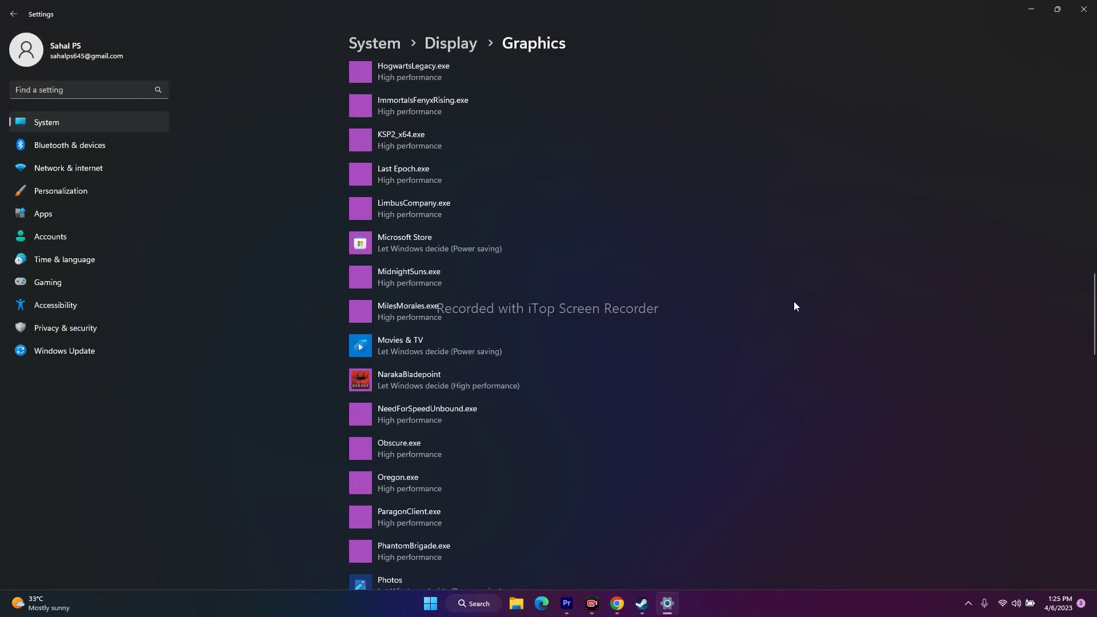
pyautogui.click(399, 225)
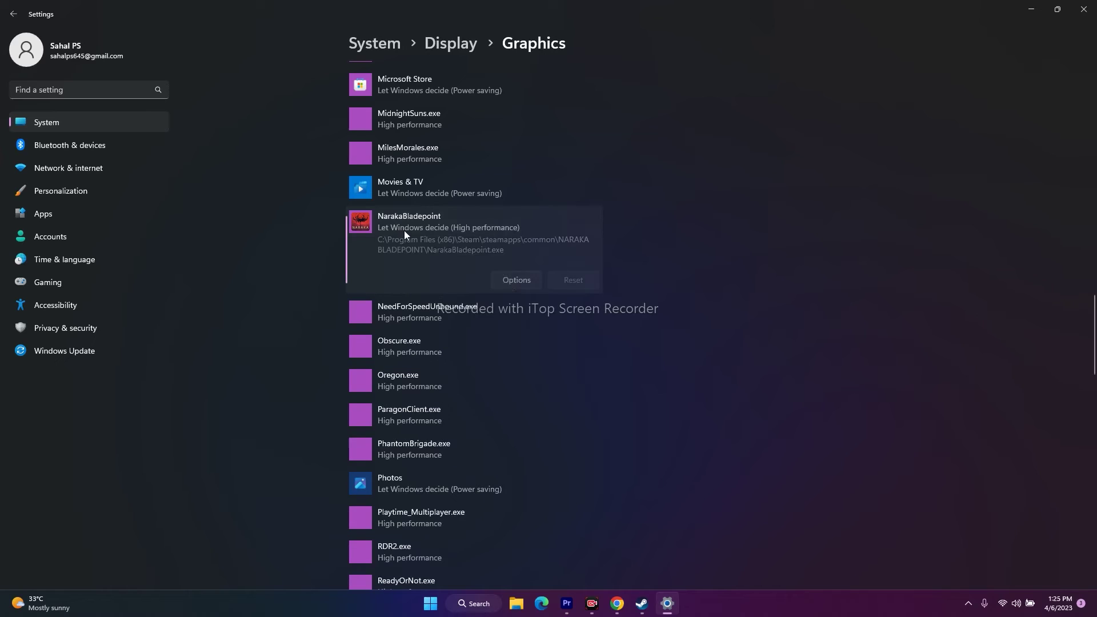
pyautogui.click(508, 284)
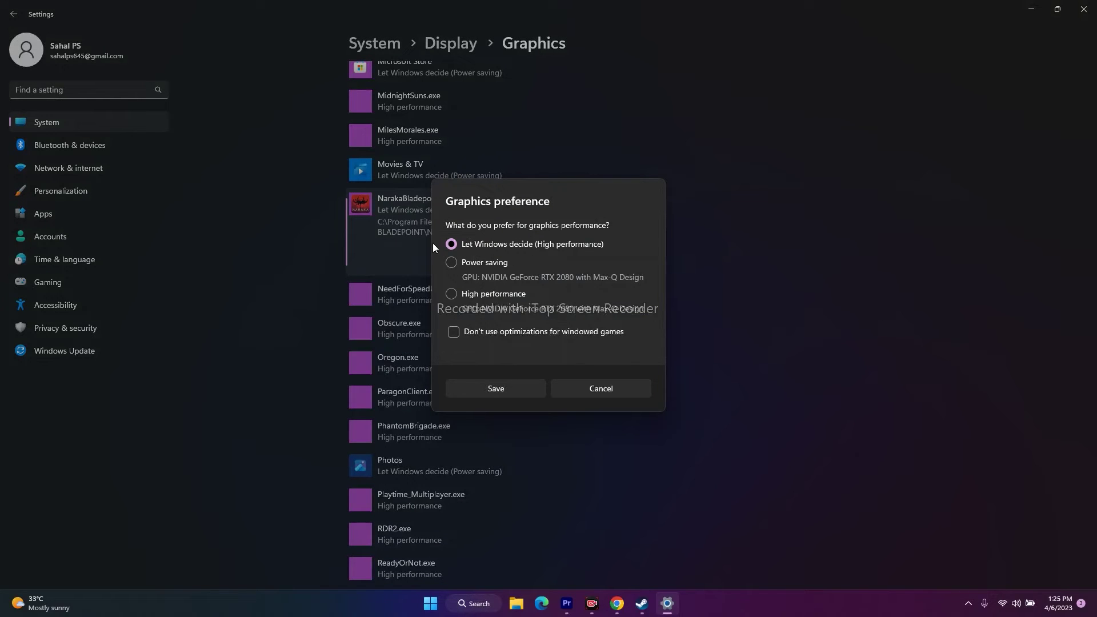
pyautogui.click(451, 293)
pyautogui.click(472, 387)
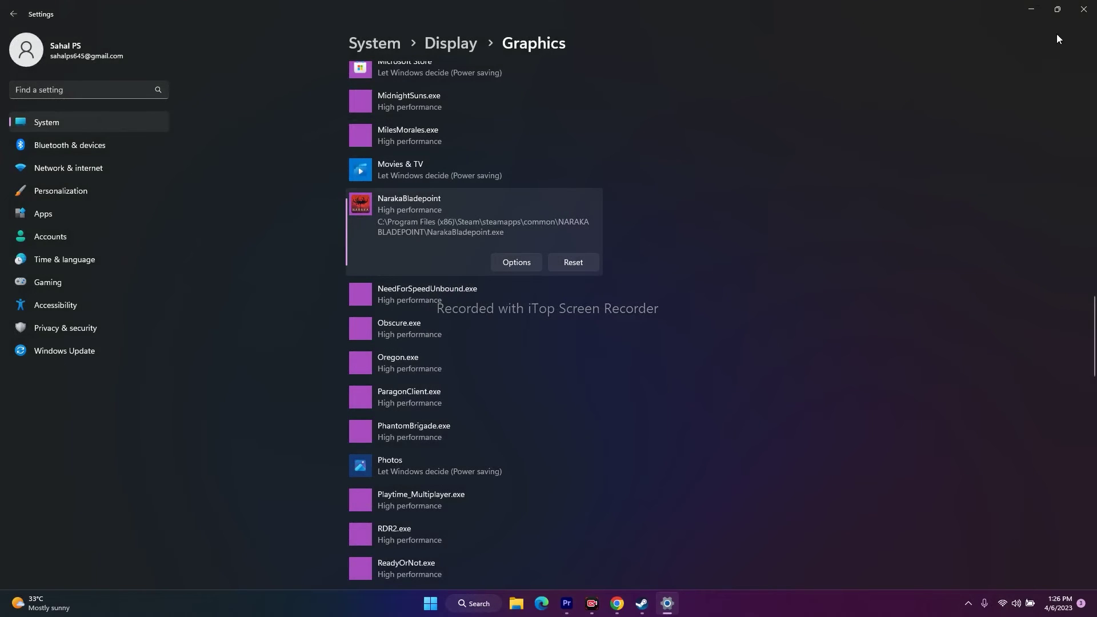
pyautogui.click(1074, 21)
pyautogui.click(654, 610)
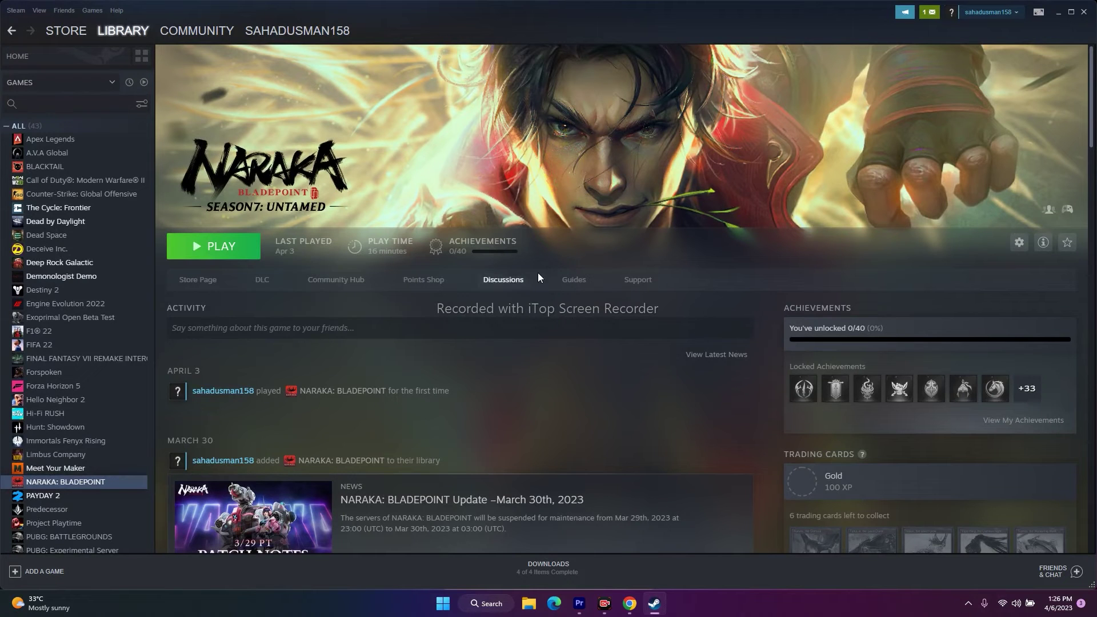
pyautogui.click(1057, 12)
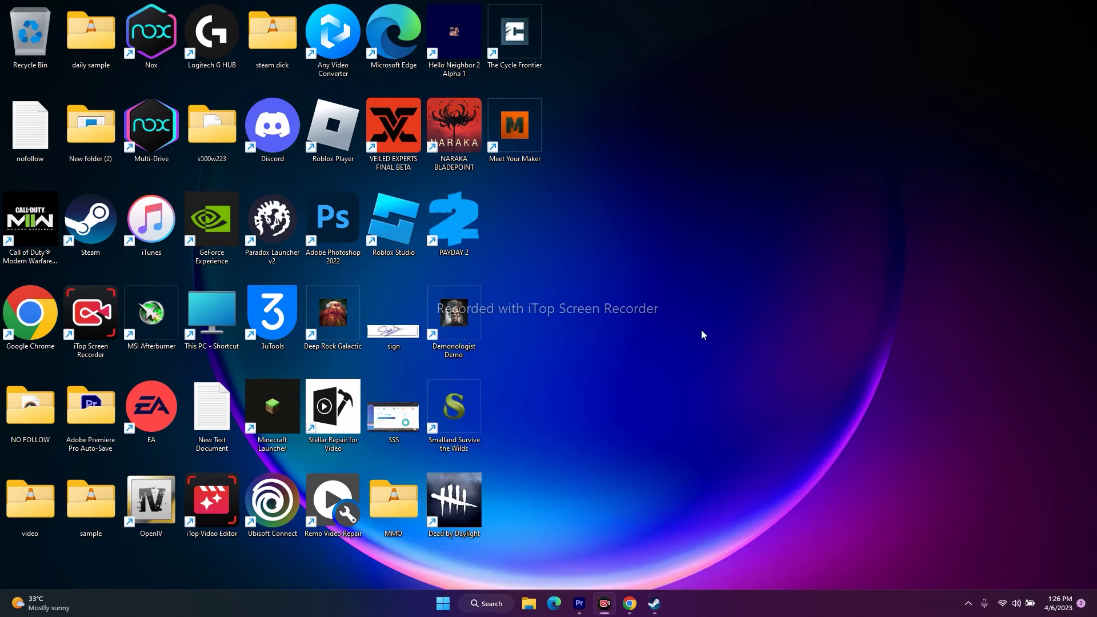
# Step: Open the virtual memory options from the advanced system settings and choose a custom paging file size for drive C:
pyautogui.click(495, 603)
pyautogui.click(413, 356)
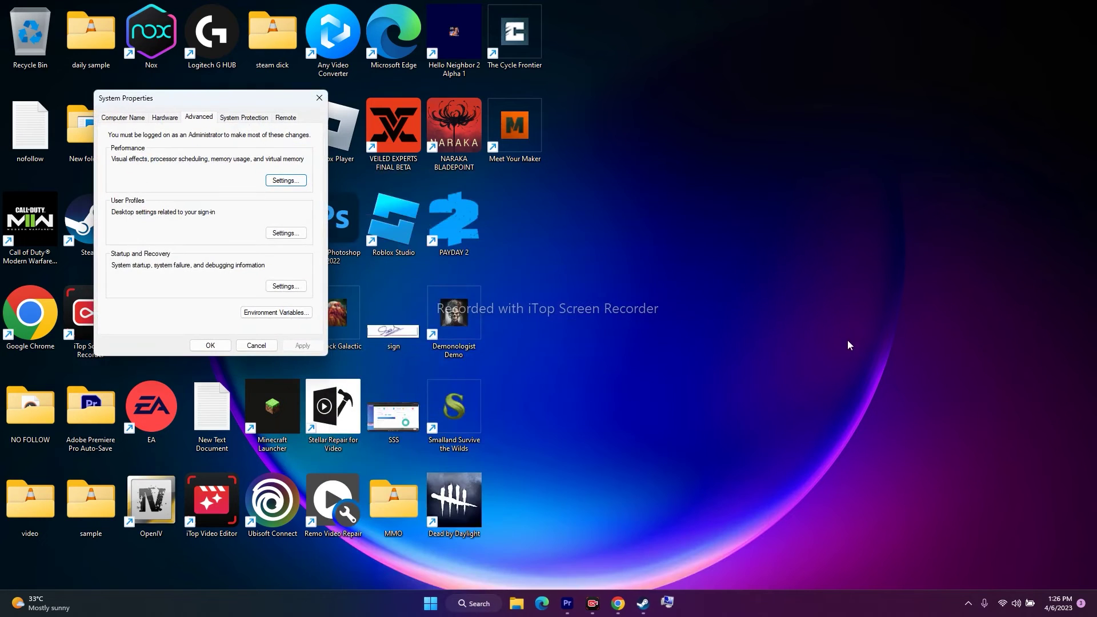
pyautogui.click(289, 181)
pyautogui.click(177, 162)
pyautogui.click(327, 309)
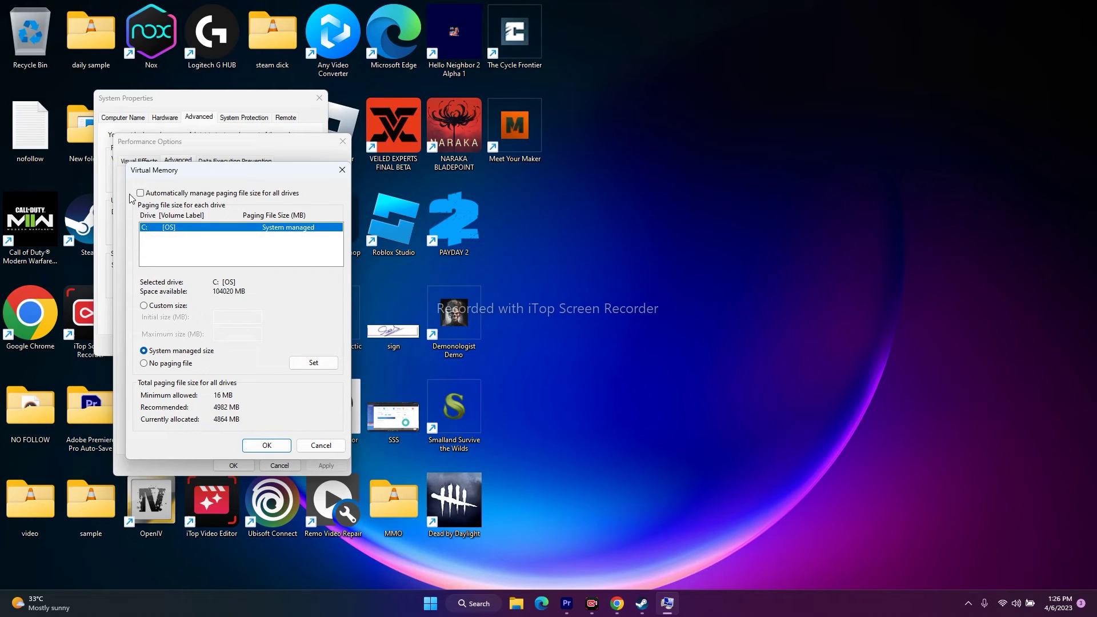
pyautogui.click(144, 306)
pyautogui.click(216, 321)
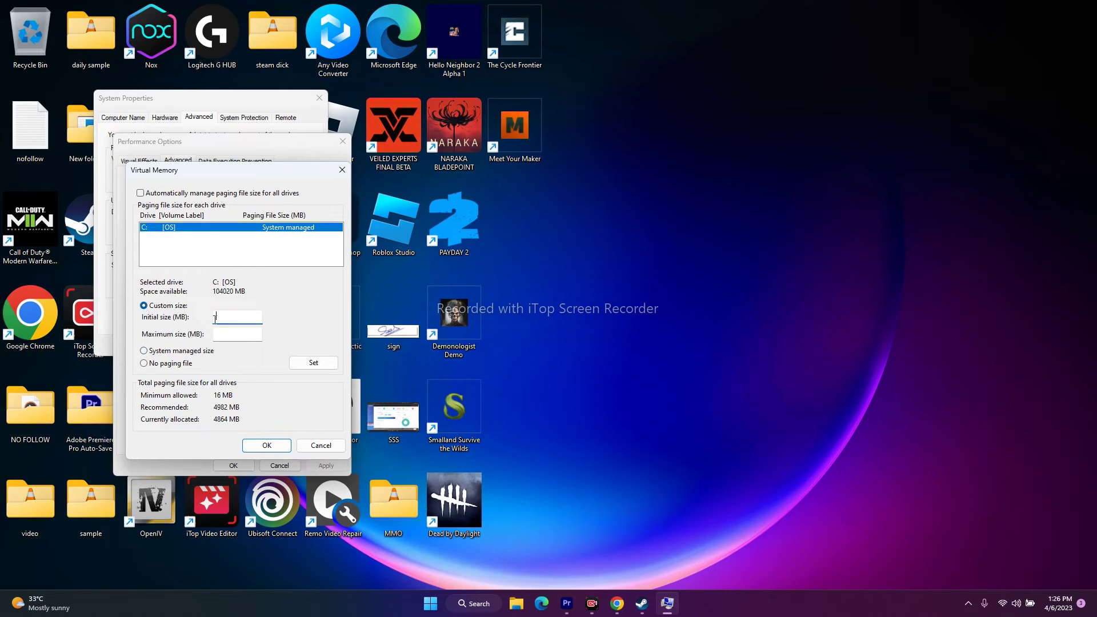
pyautogui.click(223, 333)
pyautogui.click(223, 318)
pyautogui.click(230, 339)
# Step: Check the installed RAM in the device specifications of the Windows system settings
pyautogui.click(483, 604)
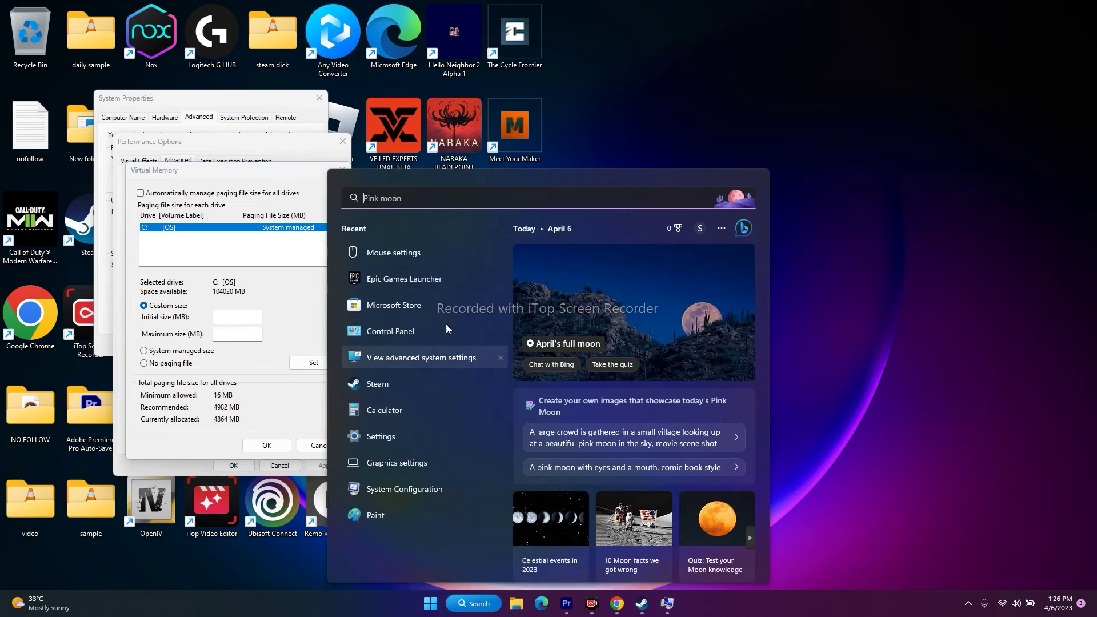
pyautogui.click(383, 435)
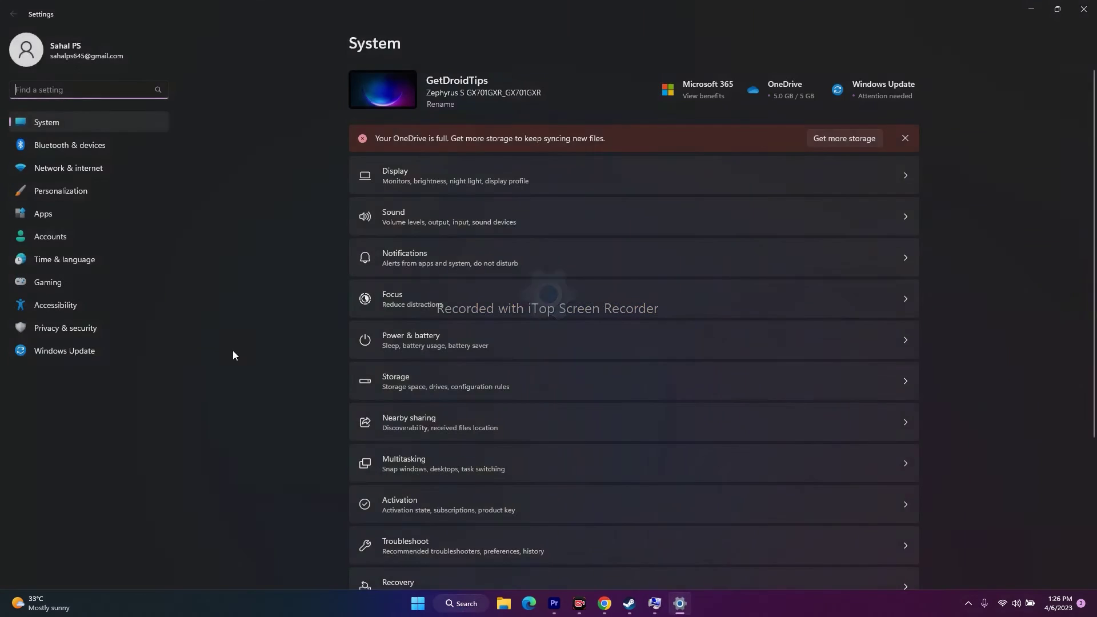
pyautogui.scroll(-5, 1029, 257)
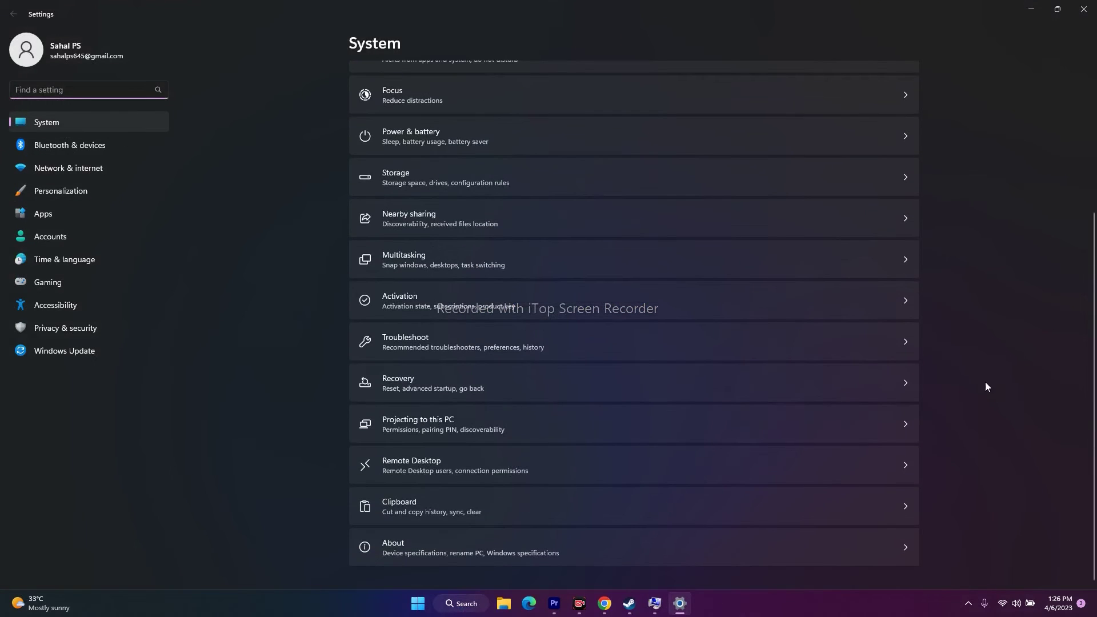
pyautogui.click(426, 557)
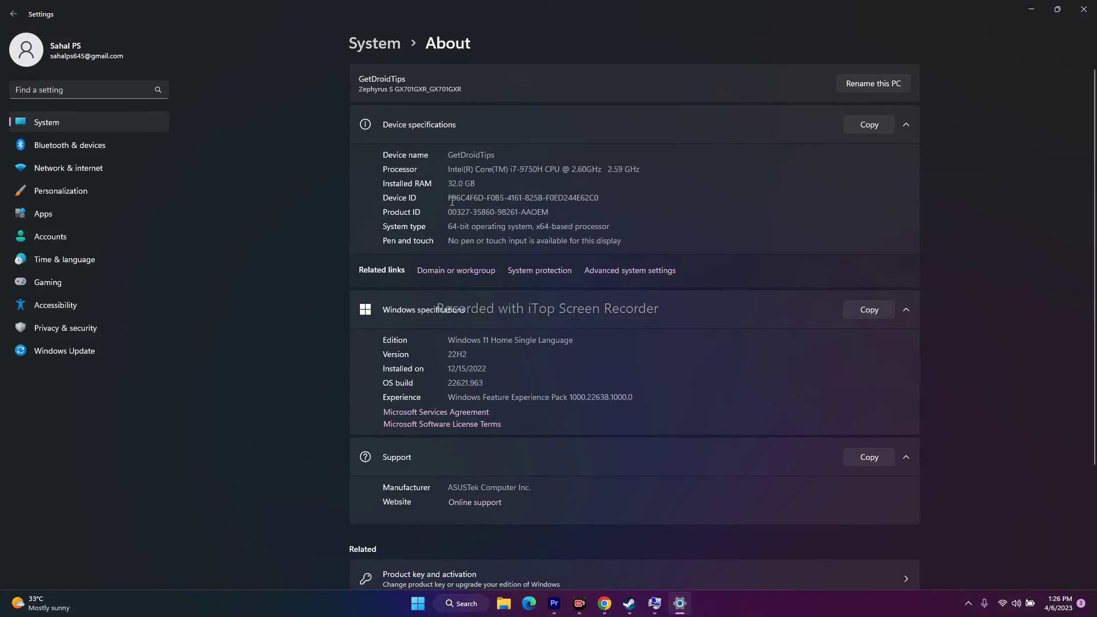
pyautogui.moveTo(449, 182); pyautogui.dragTo(495, 195)
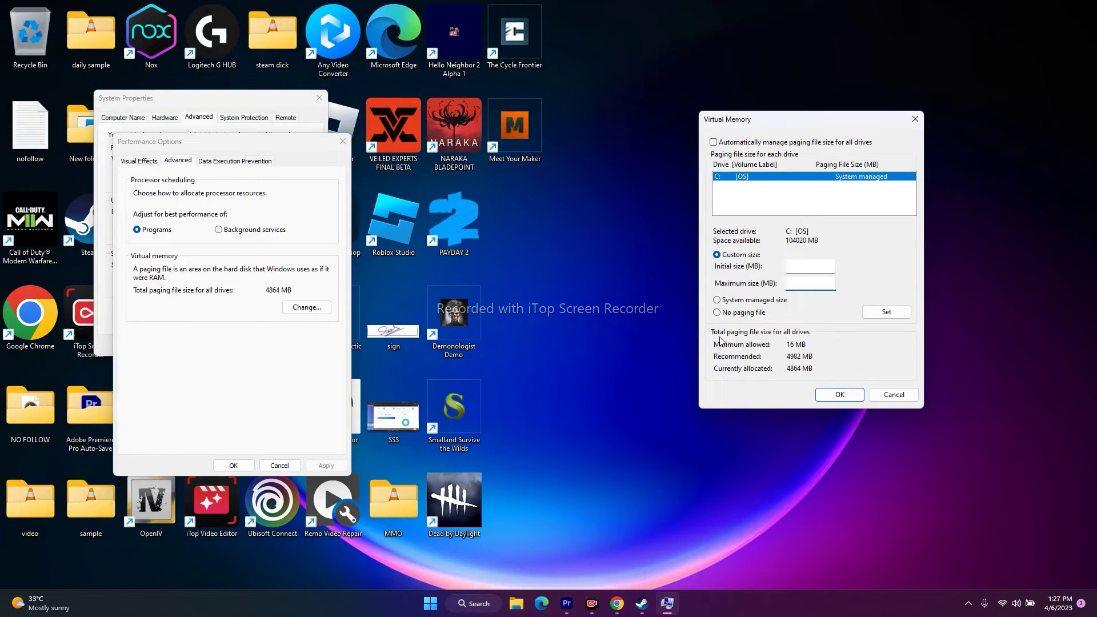
# Step: Switch to Calculator and multiply 32 by 1024 to convert the RAM size to megabytes
pyautogui.click(479, 605)
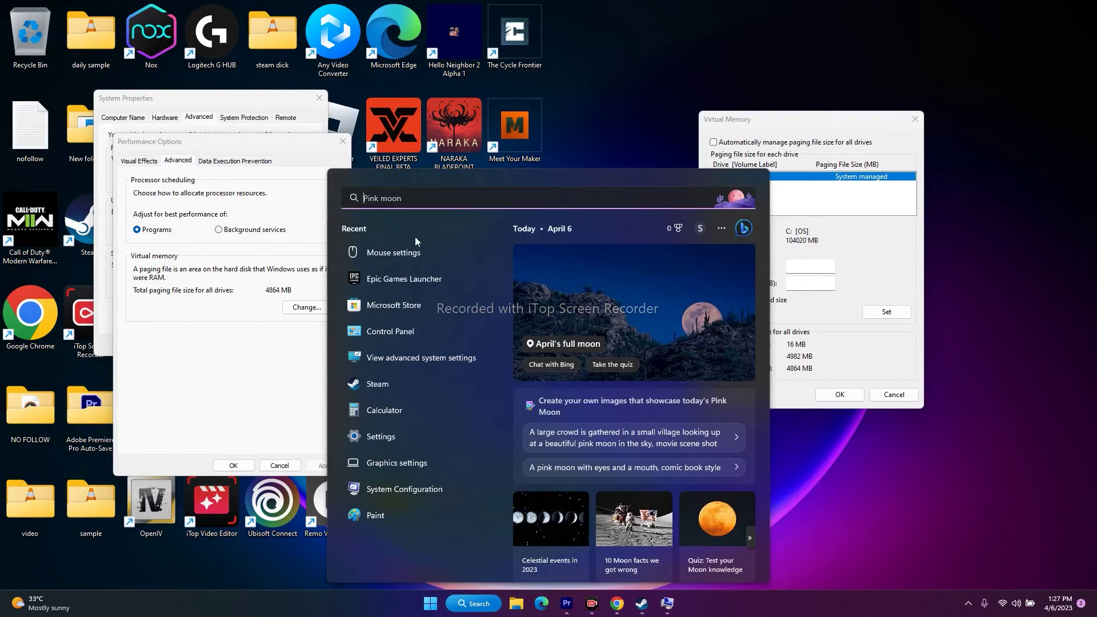
pyautogui.click(411, 433)
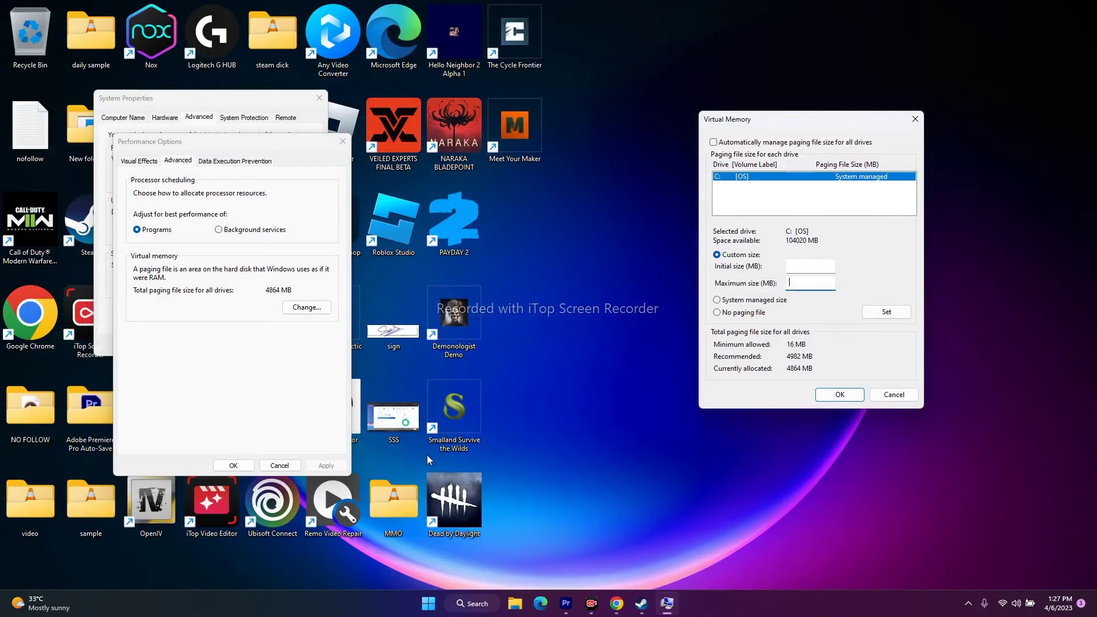
pyautogui.click(474, 604)
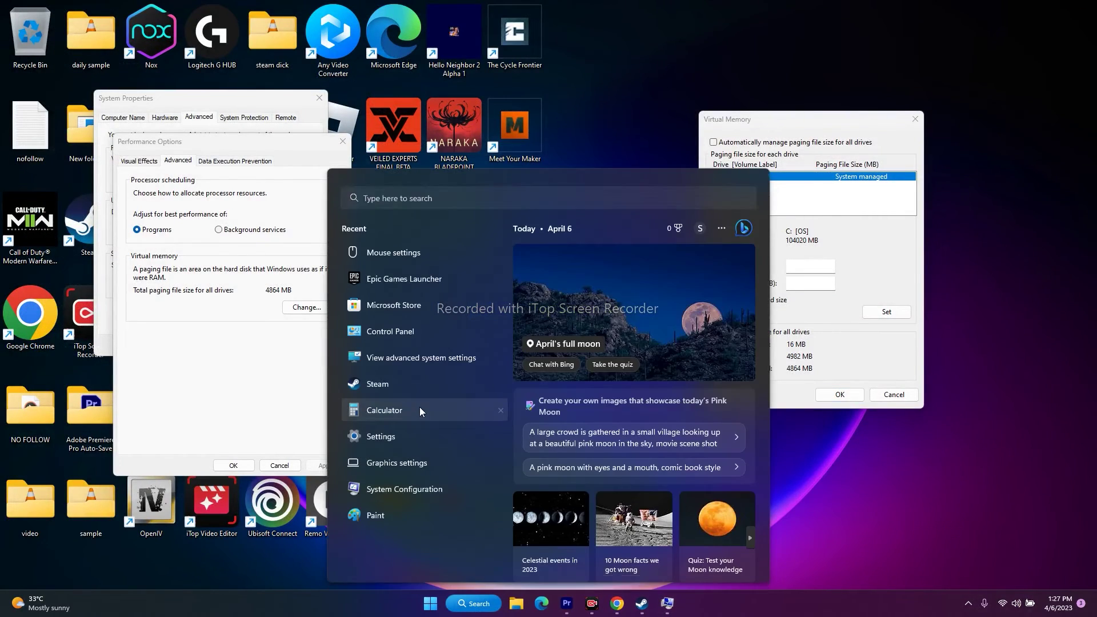
pyautogui.click(419, 411)
pyautogui.click(622, 504)
pyautogui.click(384, 471)
pyautogui.click(688, 383)
pyautogui.click(152, 503)
pyautogui.click(343, 556)
pyautogui.click(287, 503)
pyautogui.click(115, 428)
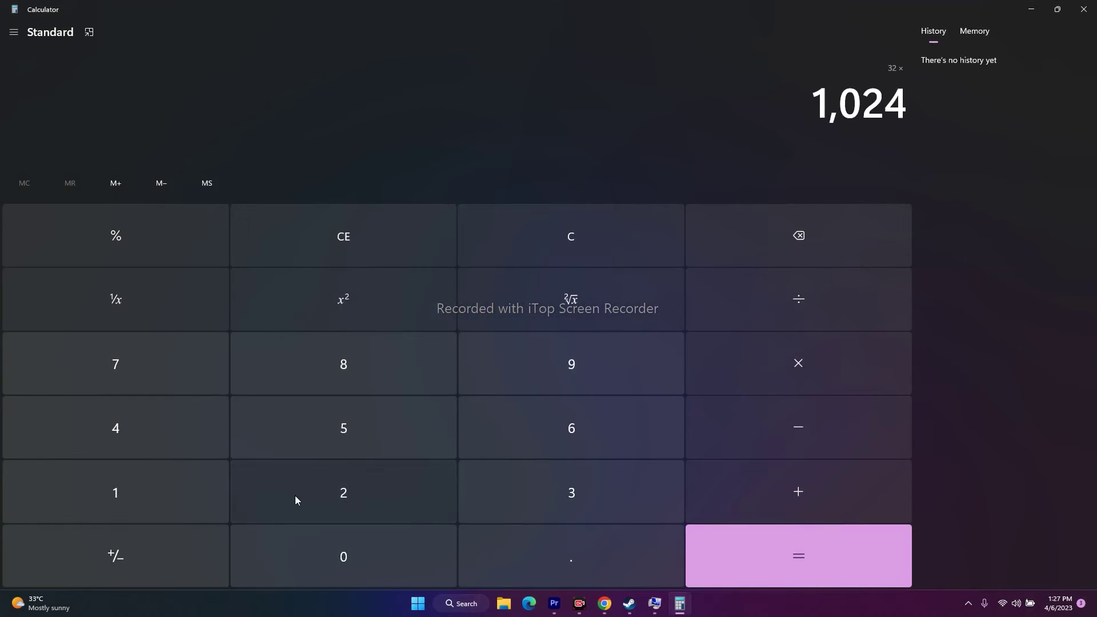
pyautogui.click(798, 555)
# Step: Multiply the converted RAM size by 1.5 in Calculator
pyautogui.click(745, 380)
pyautogui.click(116, 492)
pyautogui.click(571, 555)
pyautogui.click(413, 456)
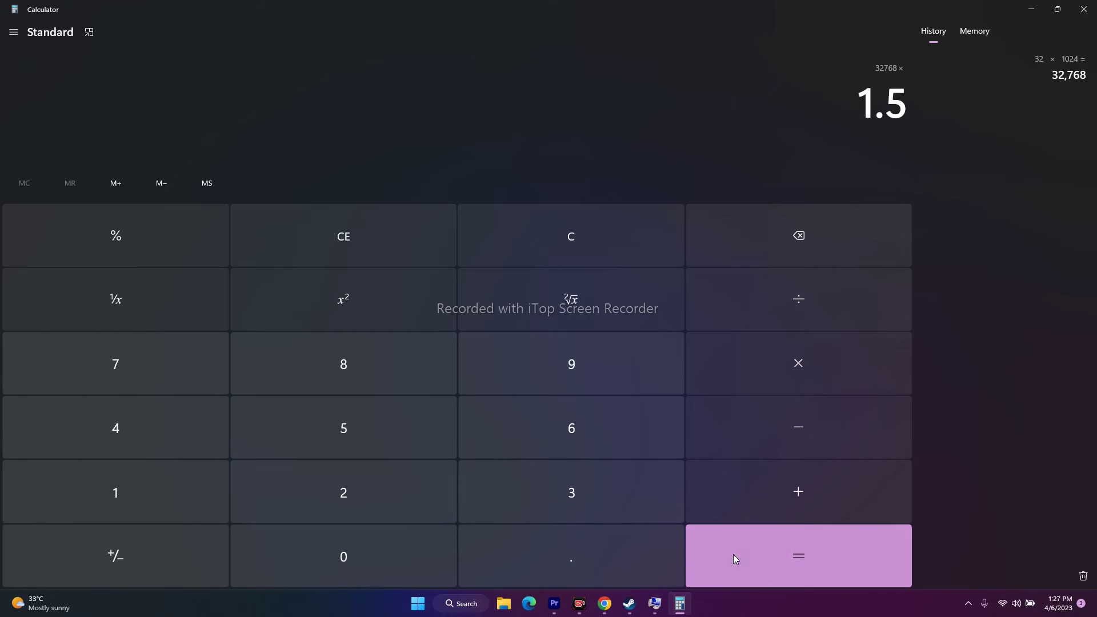
pyautogui.click(732, 558)
# Step: Copy the calculated value 49152 and paste it as the initial paging file size in the virtual memory options
pyautogui.moveTo(792, 103); pyautogui.dragTo(913, 105)
pyautogui.rightClick(911, 105)
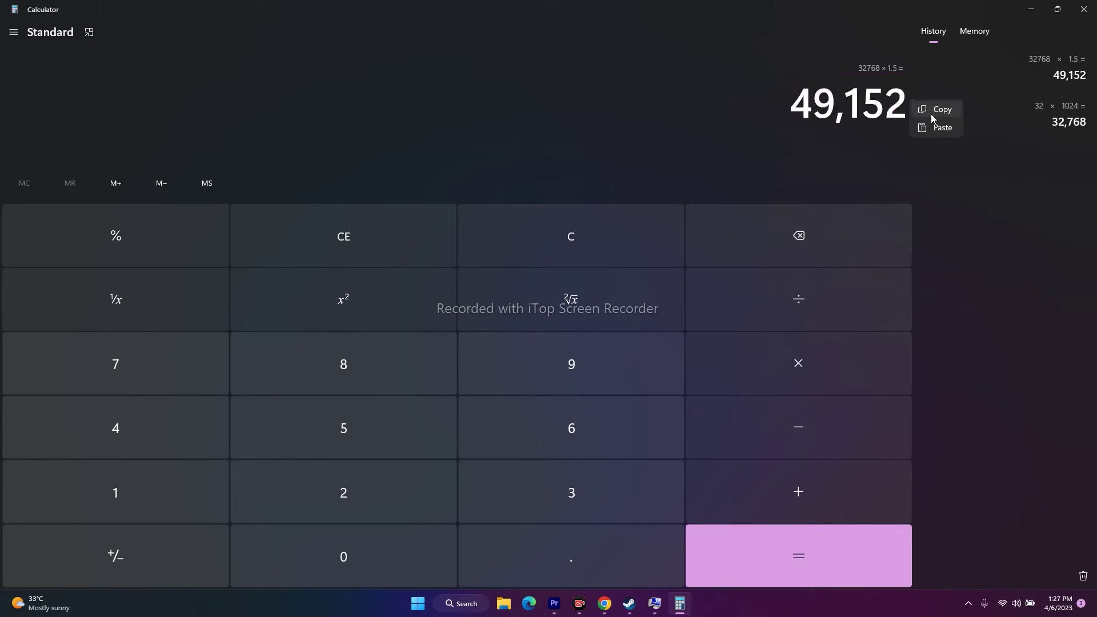
pyautogui.click(937, 109)
pyautogui.click(1031, 8)
pyautogui.rightClick(811, 264)
pyautogui.click(840, 314)
pyautogui.press('Tab')
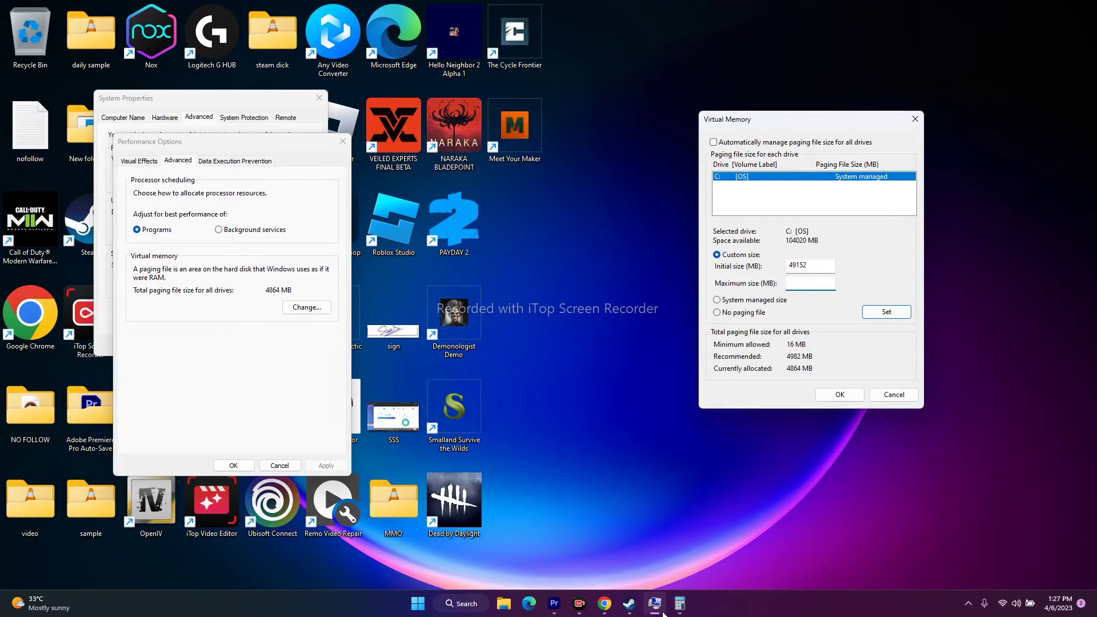
# Step: Return to Calculator and multiply 32 by 1024 again for the maximum paging file size
pyautogui.click(679, 604)
pyautogui.click(549, 237)
pyautogui.click(533, 489)
pyautogui.click(379, 485)
pyautogui.click(743, 369)
pyautogui.click(123, 494)
pyautogui.click(247, 552)
pyautogui.click(240, 489)
pyautogui.click(206, 431)
pyautogui.click(823, 551)
# Step: Multiply the RAM size in megabytes by 3 in Calculator and copy the result
pyautogui.click(823, 357)
pyautogui.click(674, 490)
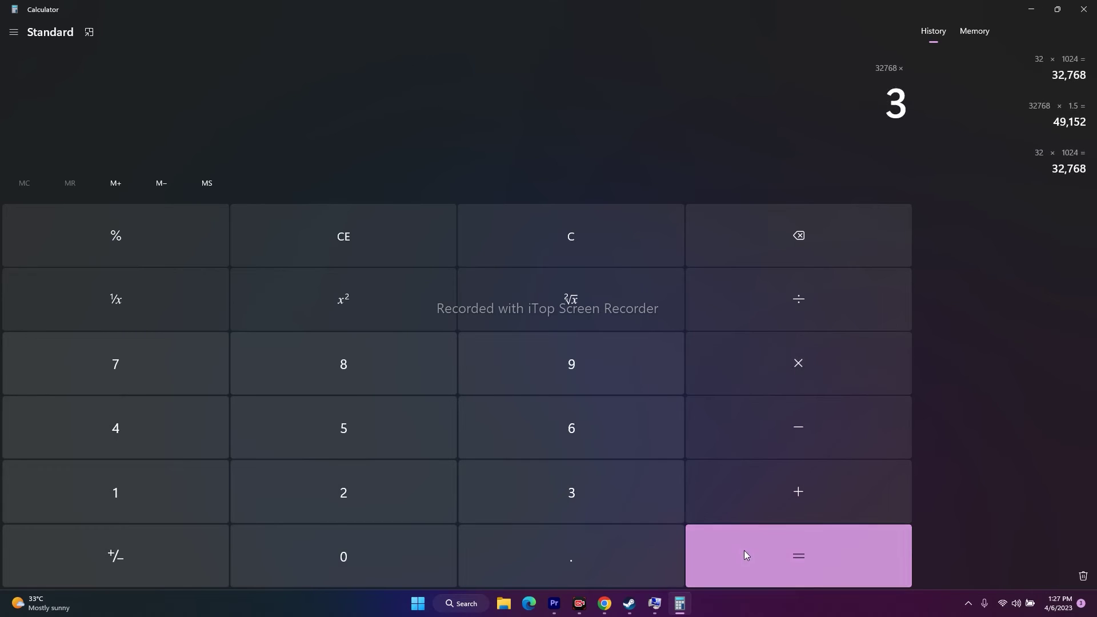
pyautogui.click(747, 554)
pyautogui.hotkey('ctrl', 'c')
pyautogui.rightClick(910, 110)
pyautogui.click(934, 116)
# Step: Paste the copied result as the maximum paging file size and confirm the virtual memory and system dialogs
pyautogui.click(1032, 9)
pyautogui.rightClick(801, 283)
pyautogui.click(840, 337)
pyautogui.click(839, 394)
pyautogui.press('Return')
pyautogui.press('Return')
# Step: Open Windows Update, retry the 2023-03 Cumulative Update for Windows 11 (KB5023706), and close the settings
pyautogui.click(641, 604)
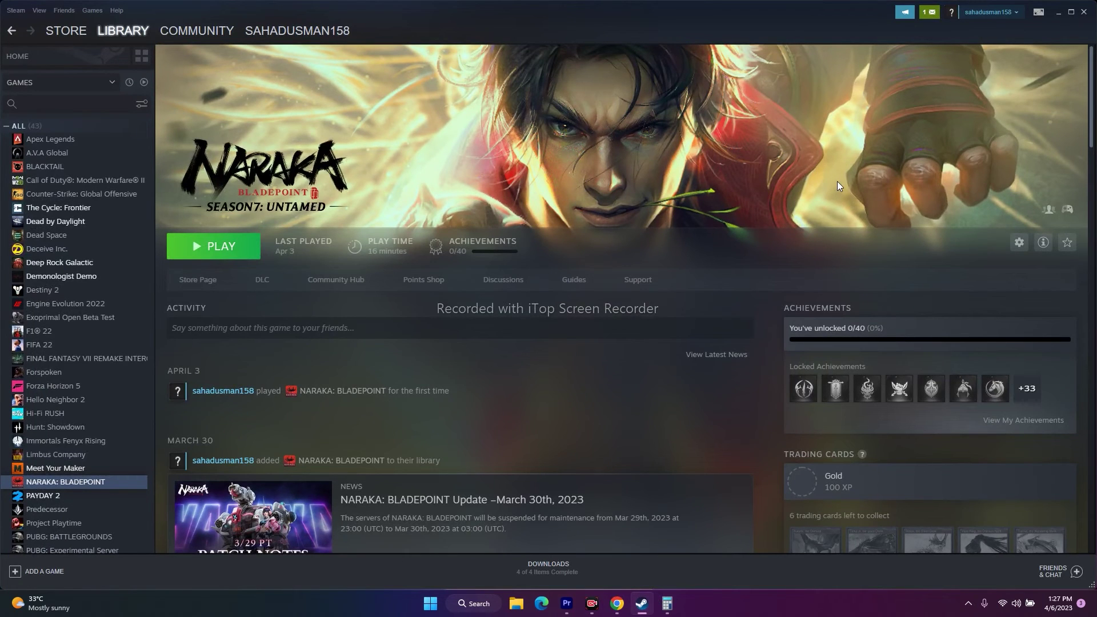
pyautogui.click(1060, 17)
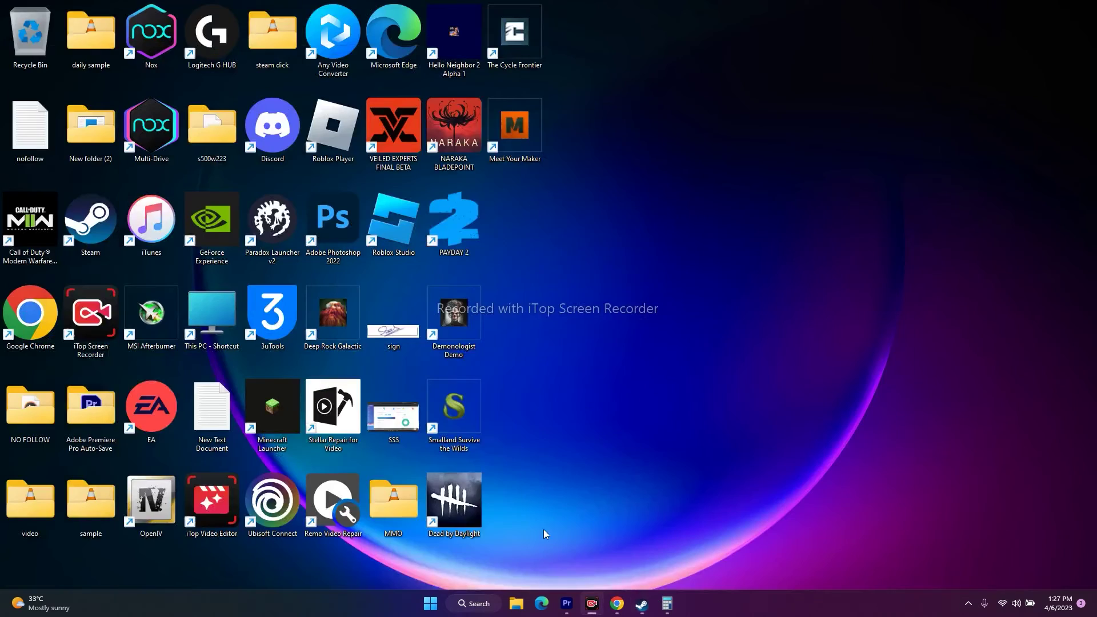
pyautogui.click(476, 603)
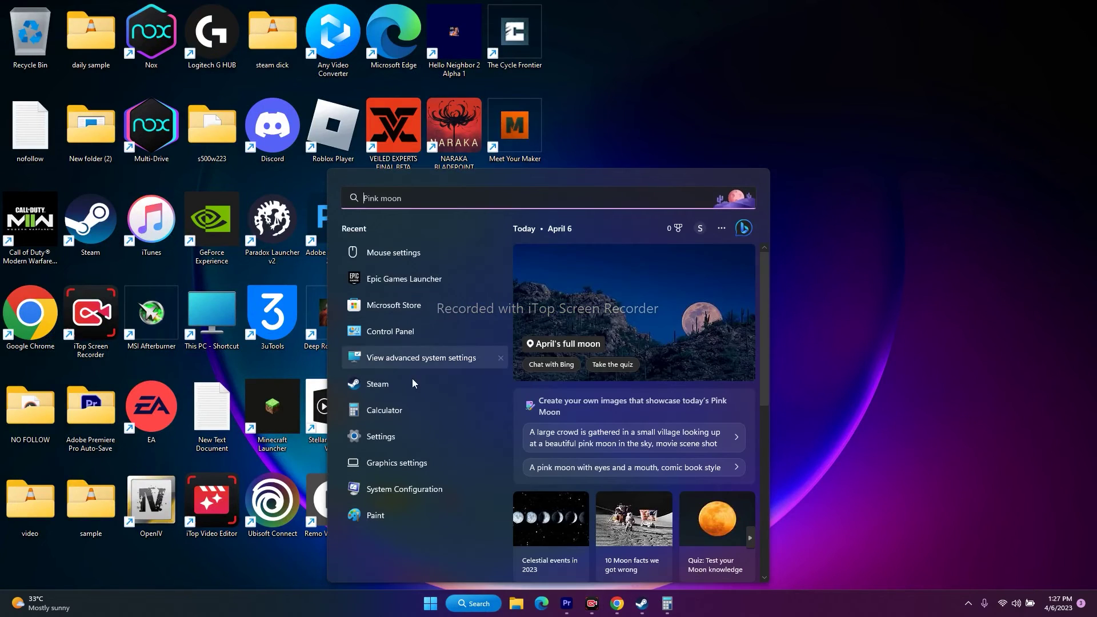
pyautogui.click(400, 438)
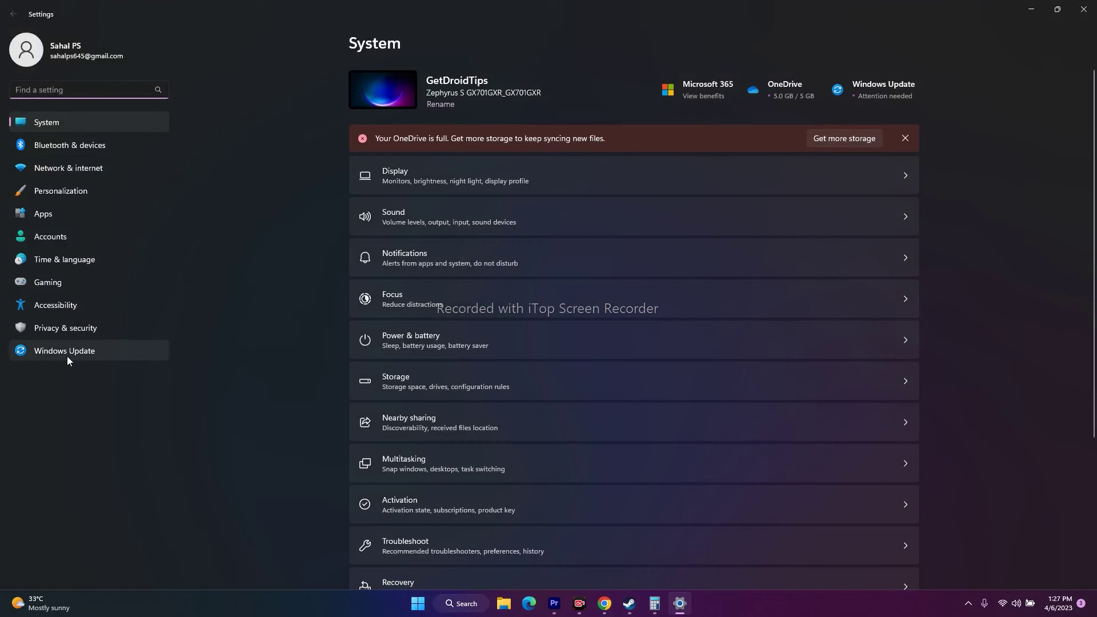
pyautogui.click(94, 352)
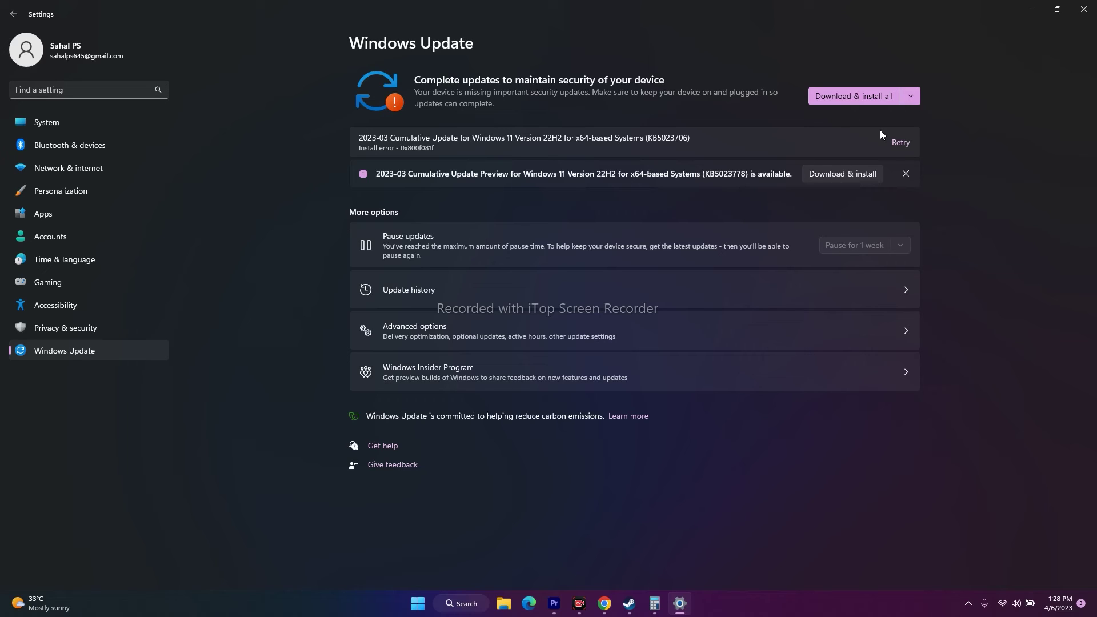
pyautogui.click(905, 149)
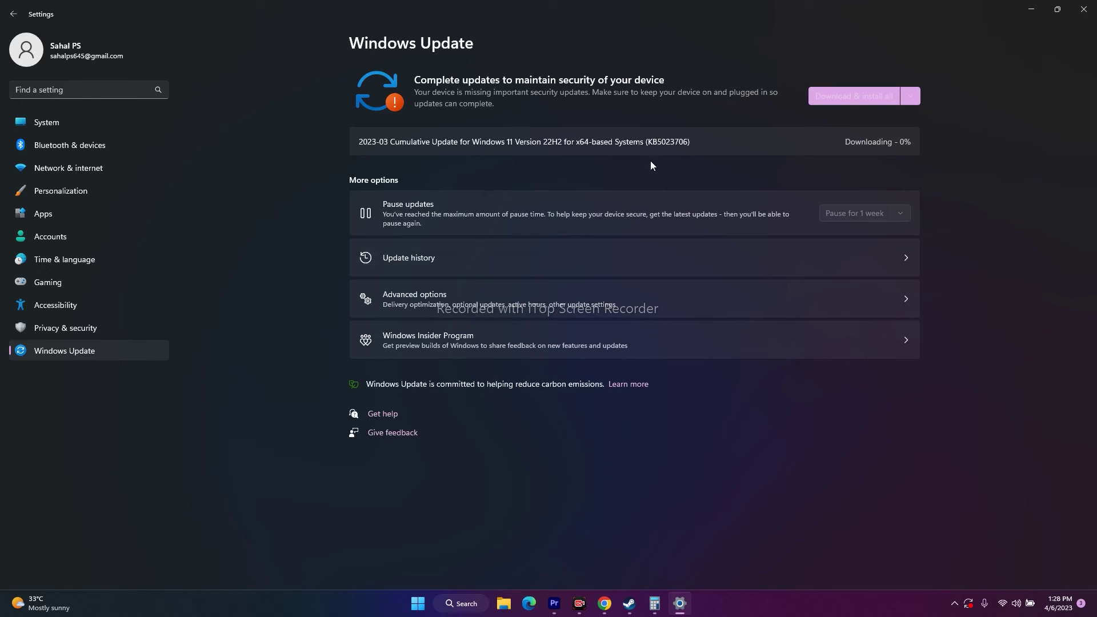
pyautogui.click(1083, 9)
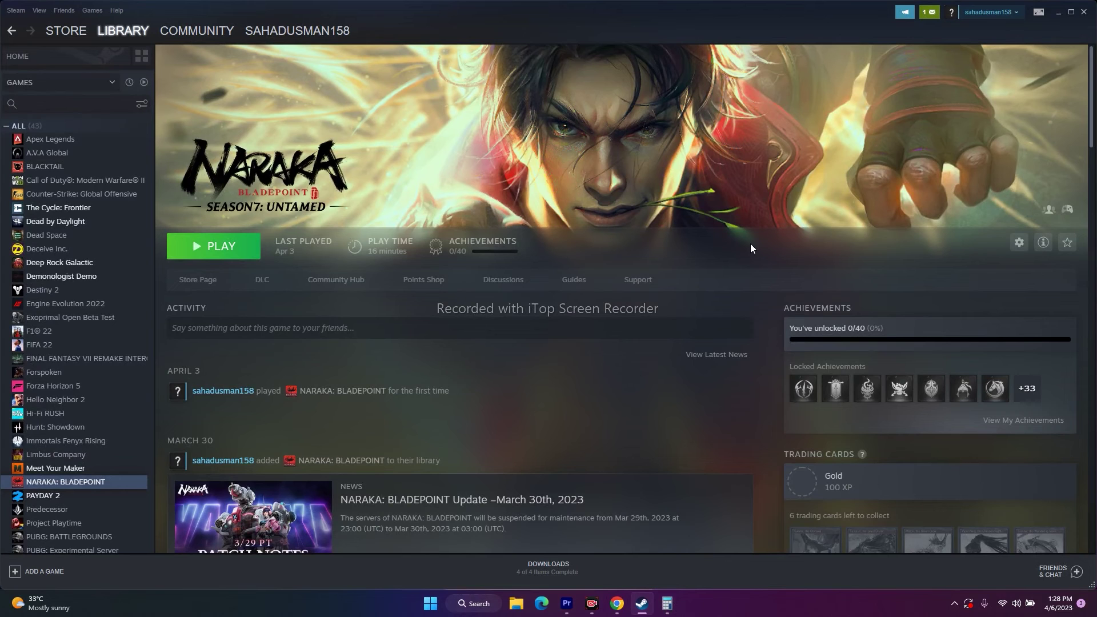
# Step: Switch to Chrome and view the NVIDIA and AMD graphics driver download pages
pyautogui.click(1058, 13)
pyautogui.click(617, 603)
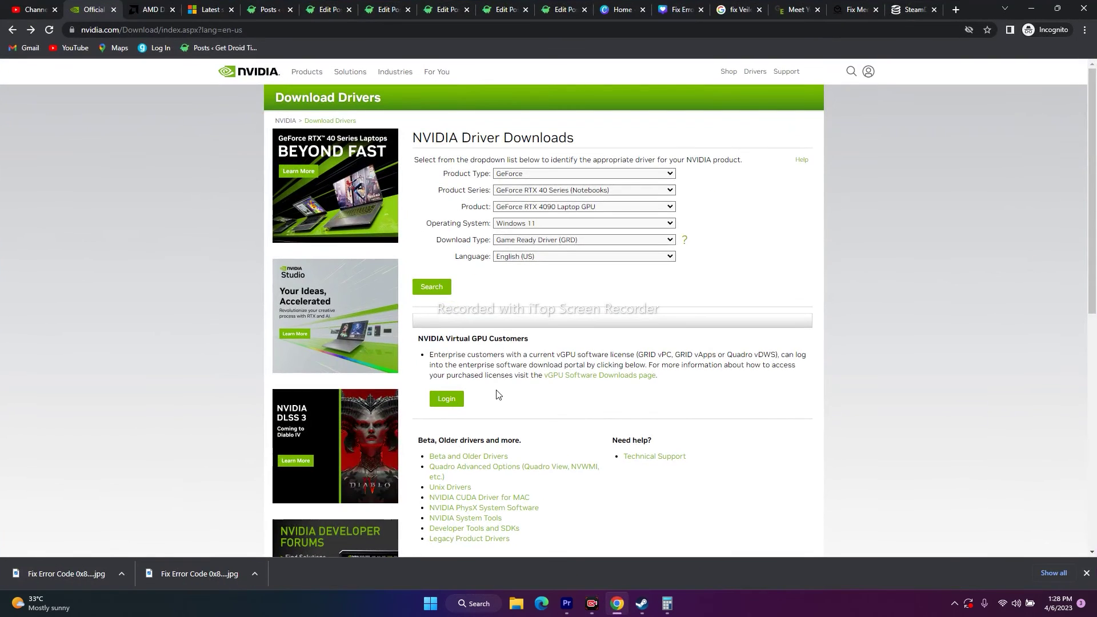
pyautogui.click(149, 6)
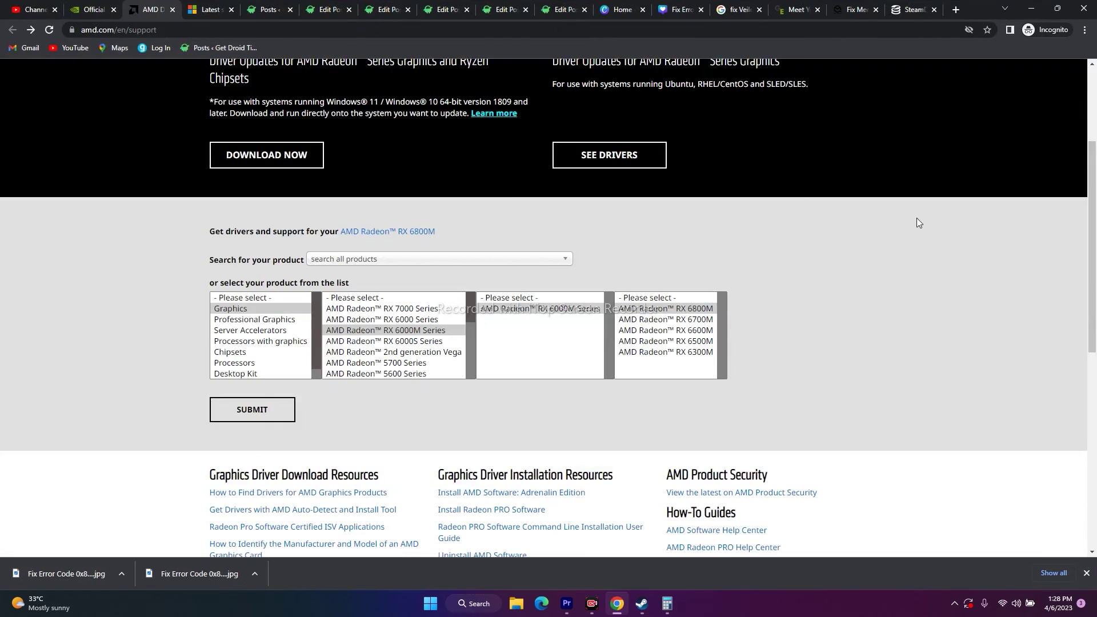
# Step: Search NVIDIA's site for the GeForce RTX 4090 Laptop GPU Game Ready Driver for Windows 11 and examine its version
pyautogui.click(102, 8)
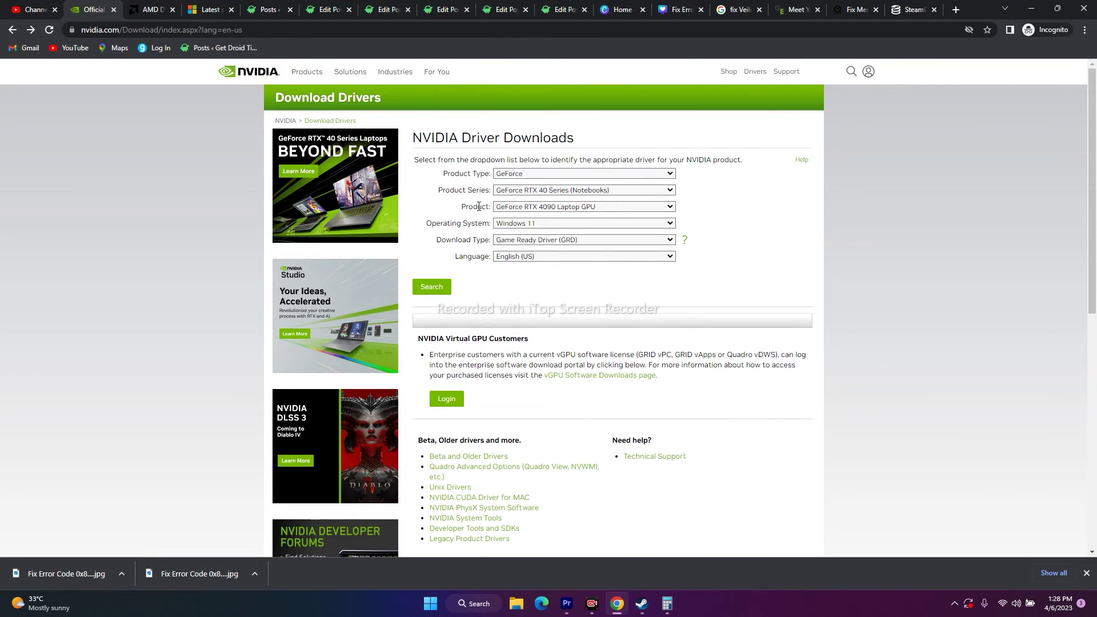
pyautogui.click(446, 292)
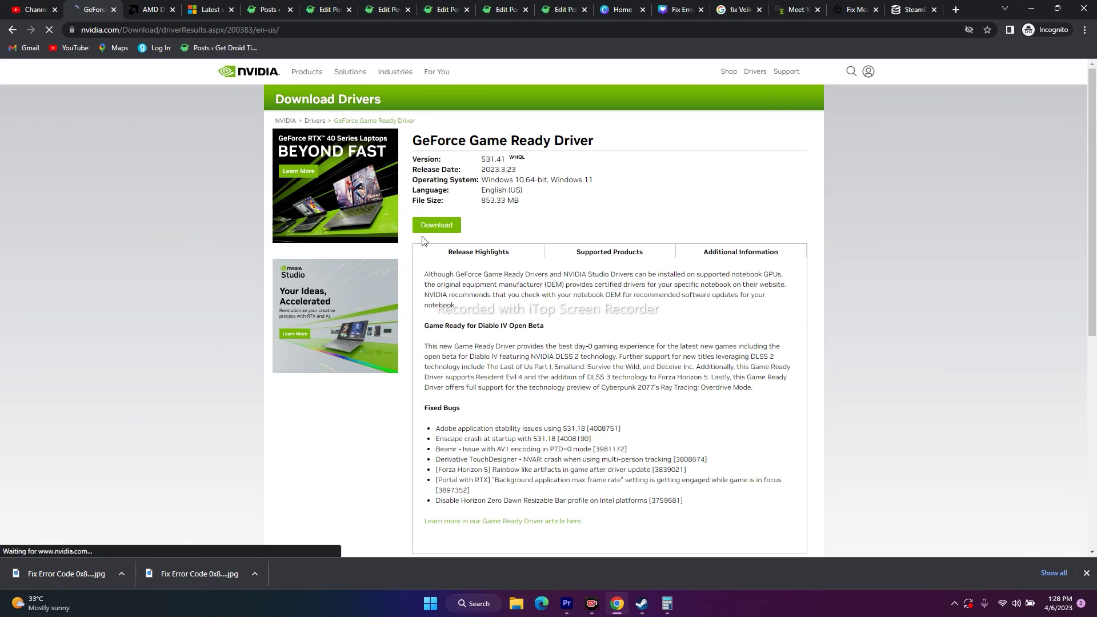
pyautogui.moveTo(480, 159); pyautogui.dragTo(511, 159)
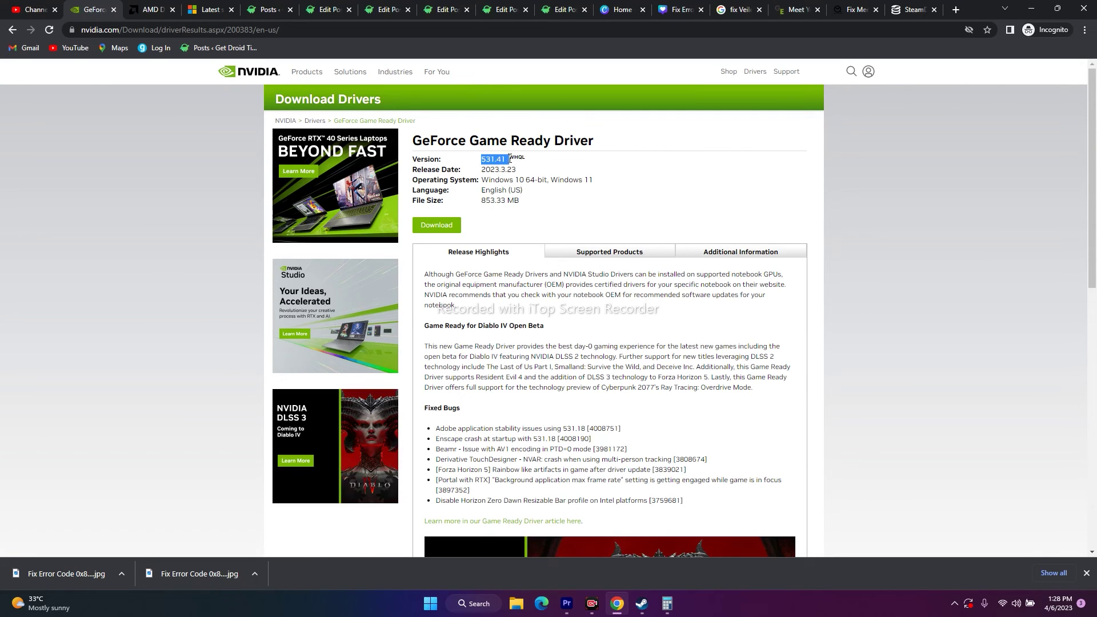
# Step: Open AMD's driver page for the Radeon RX 6800M and examine the Windows 11 and Windows 10 64-bit driver sections
pyautogui.click(623, 173)
pyautogui.click(166, 11)
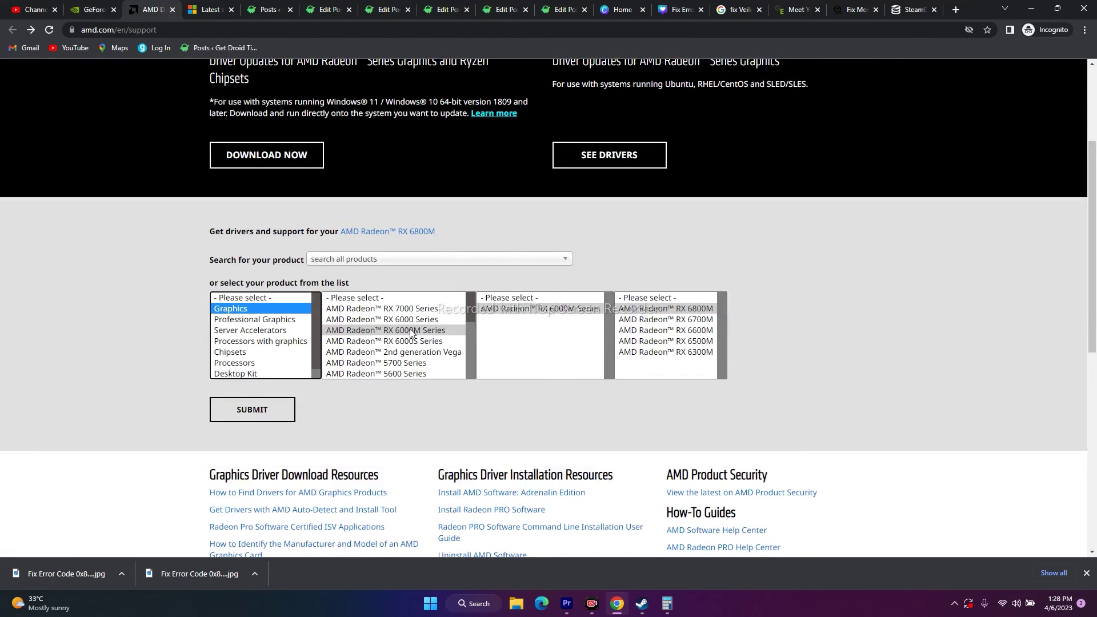
pyautogui.click(273, 413)
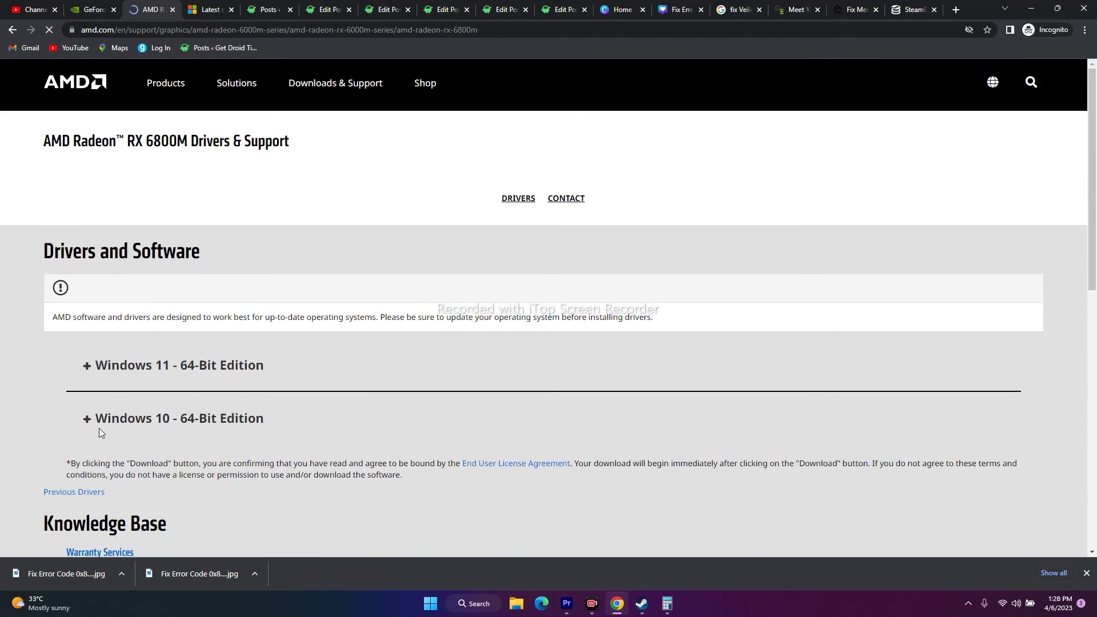
pyautogui.click(86, 368)
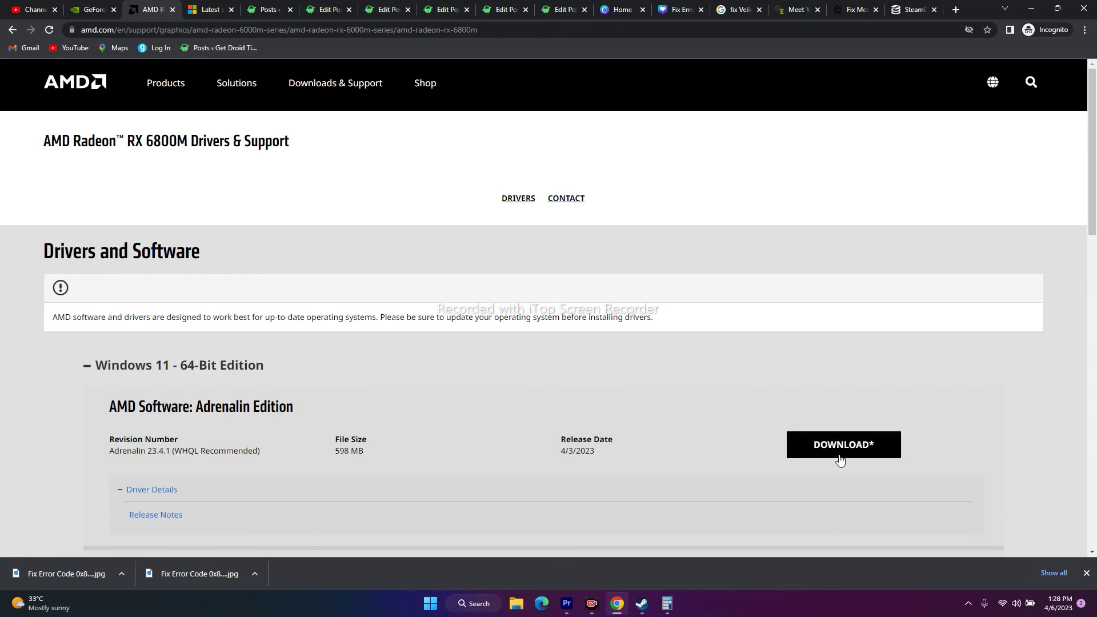
pyautogui.click(85, 371)
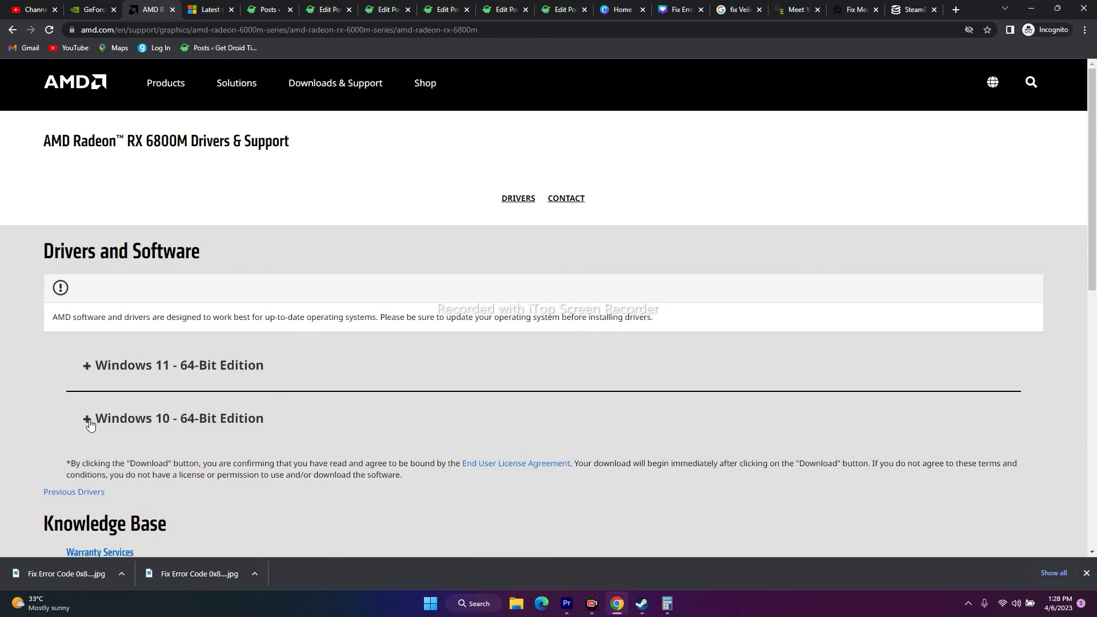
pyautogui.click(78, 422)
pyautogui.click(87, 419)
# Step: View Microsoft's download table for the latest supported Visual C++ Redistributable packages and minimize Chrome
pyautogui.click(642, 604)
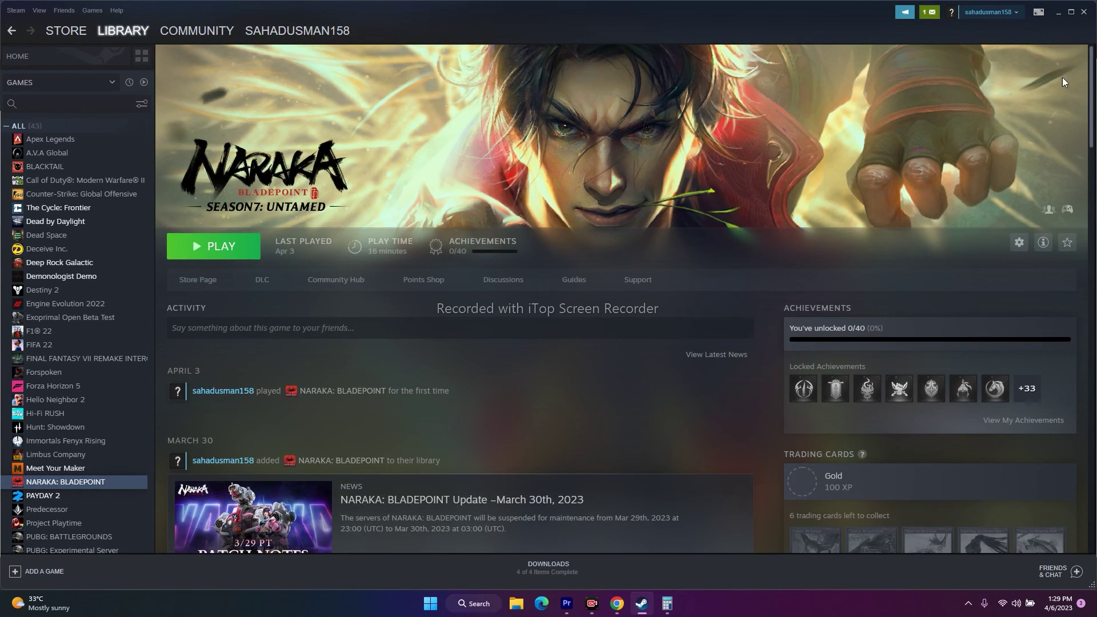
pyautogui.click(1061, 15)
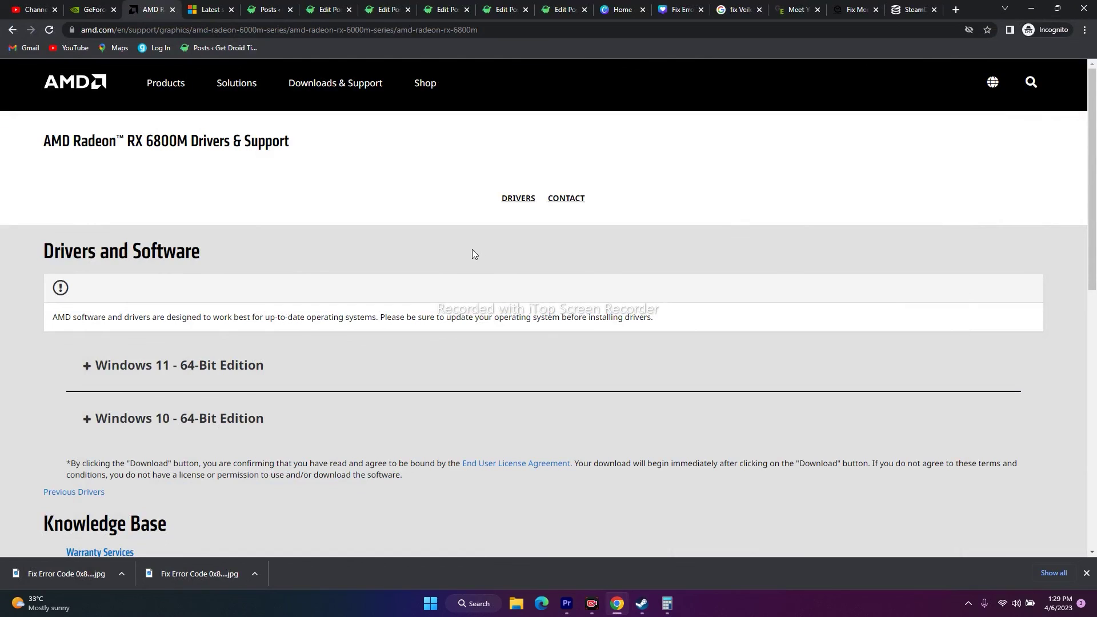
pyautogui.click(216, 5)
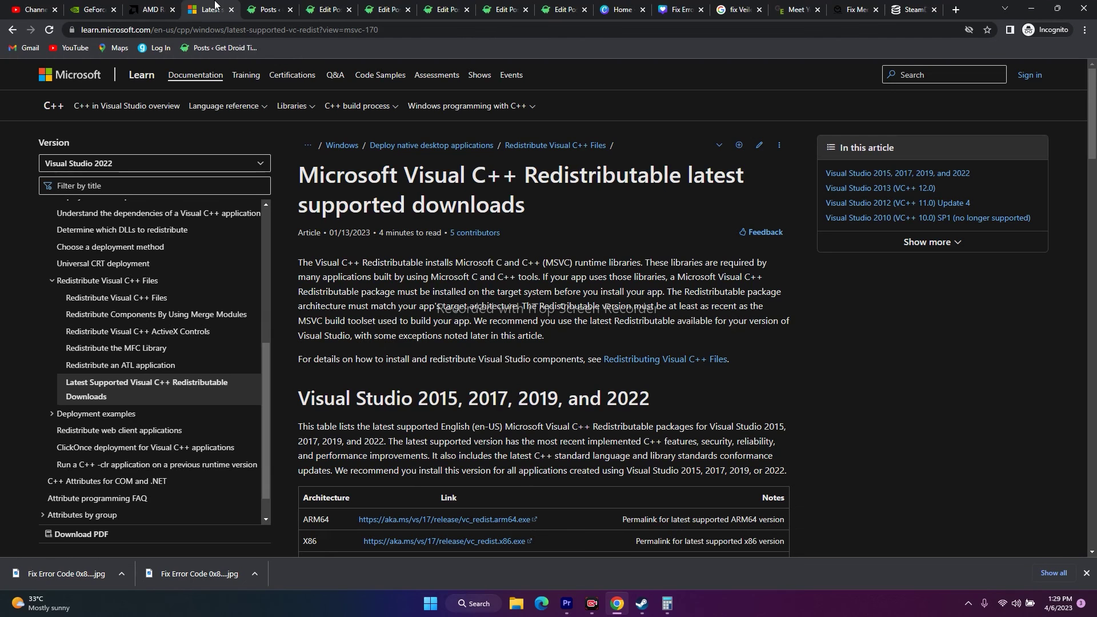
pyautogui.scroll(-3, 631, 255)
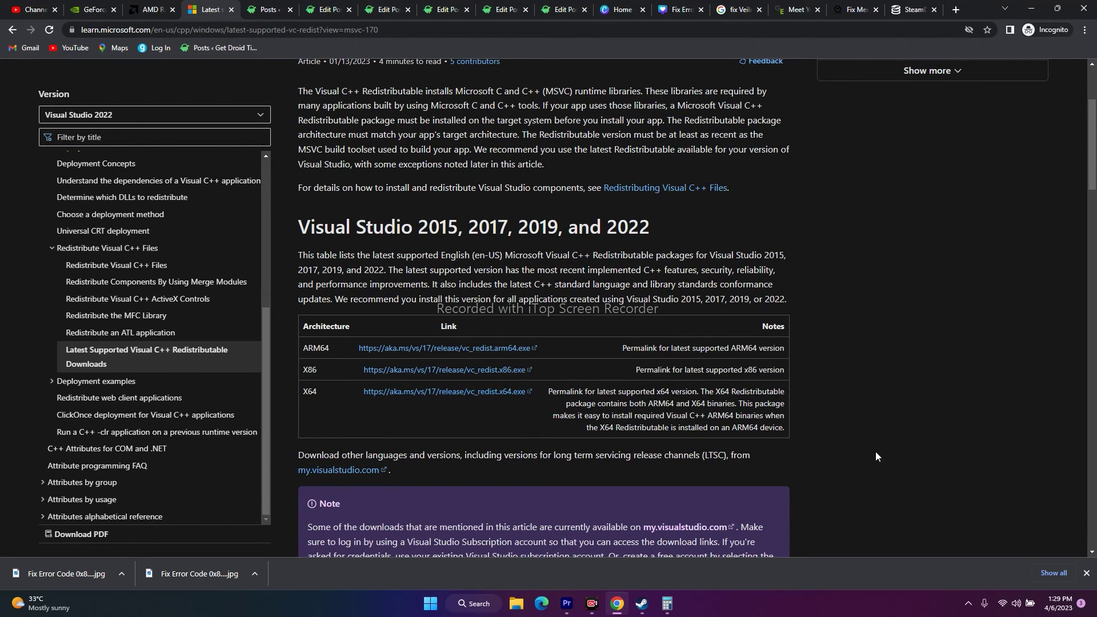
pyautogui.click(1038, 13)
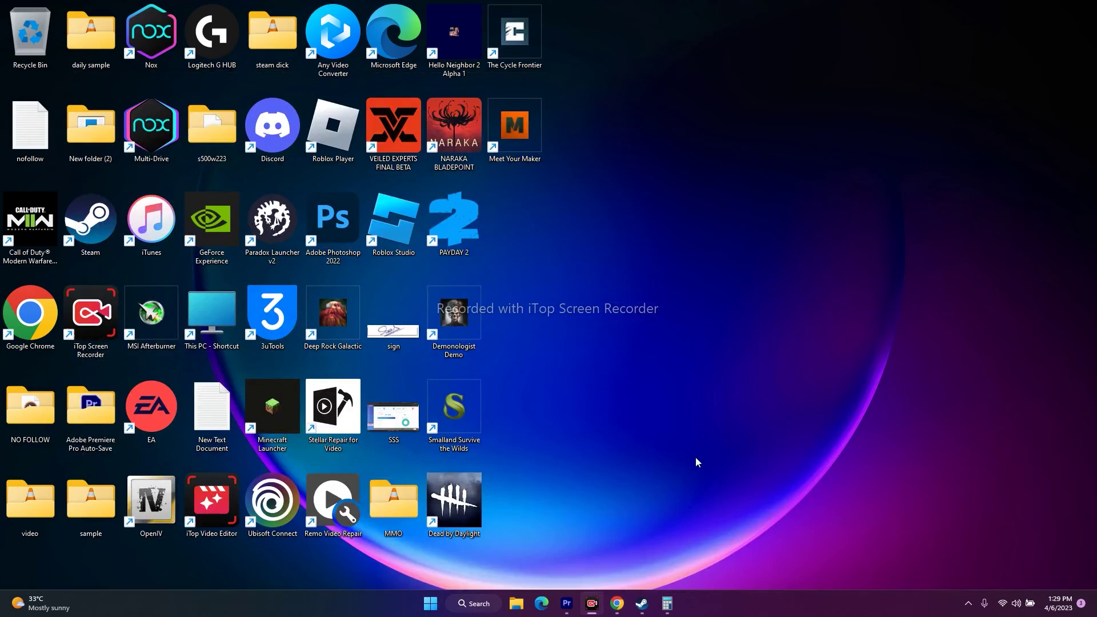
# Step: Switch to Steam, view the management options for NARAKA: BLADEPOINT, and minimize Steam
pyautogui.hotkey('alt', 'Tab')
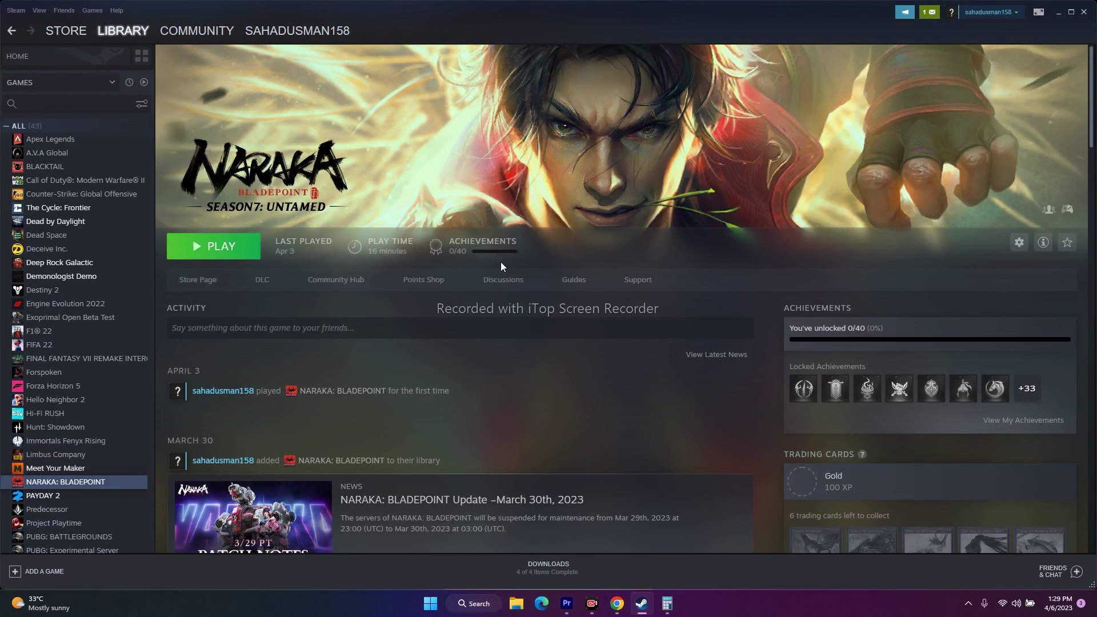
pyautogui.rightClick(109, 484)
pyautogui.moveTo(135, 458)
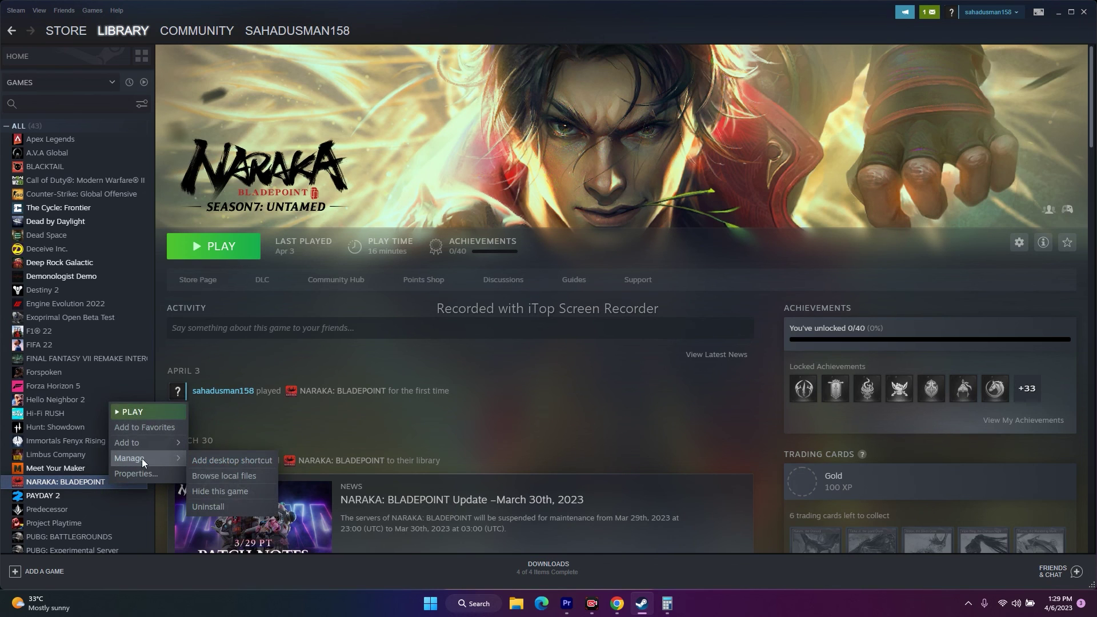
pyautogui.click(697, 397)
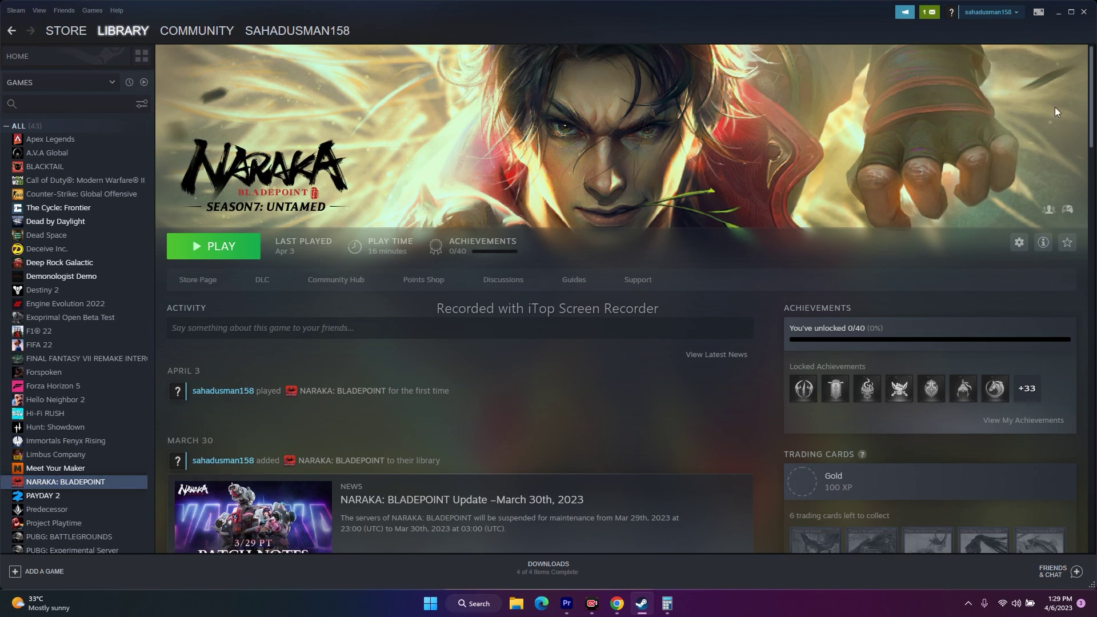
pyautogui.click(1056, 13)
# Step: Check the free space on the C: drive in File Explorer, close it, and return to Steam
pyautogui.click(516, 604)
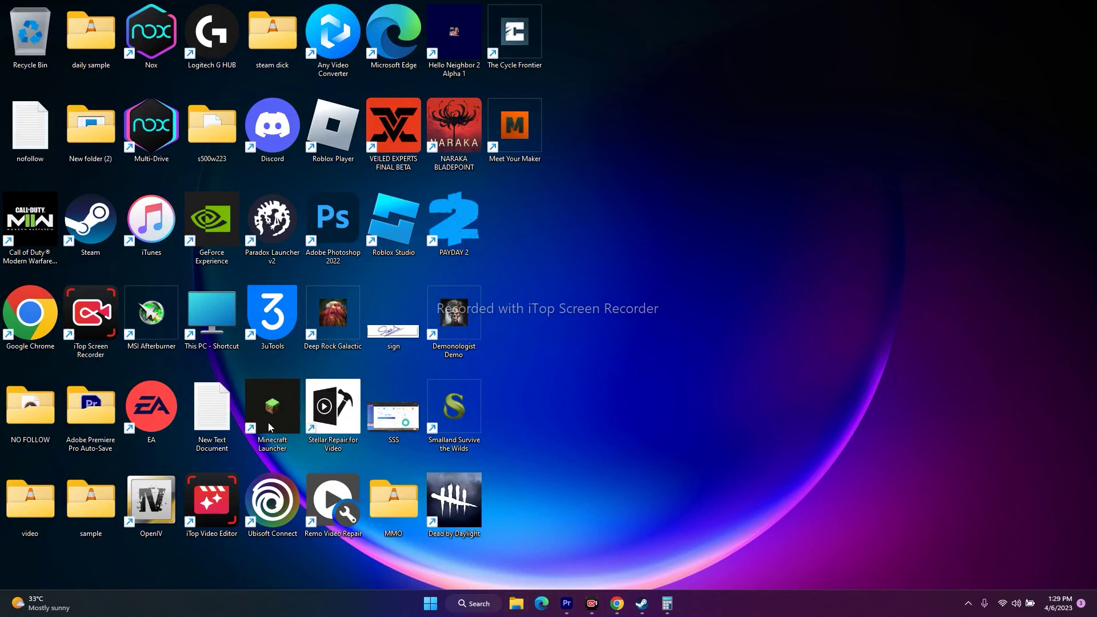
pyautogui.click(50, 364)
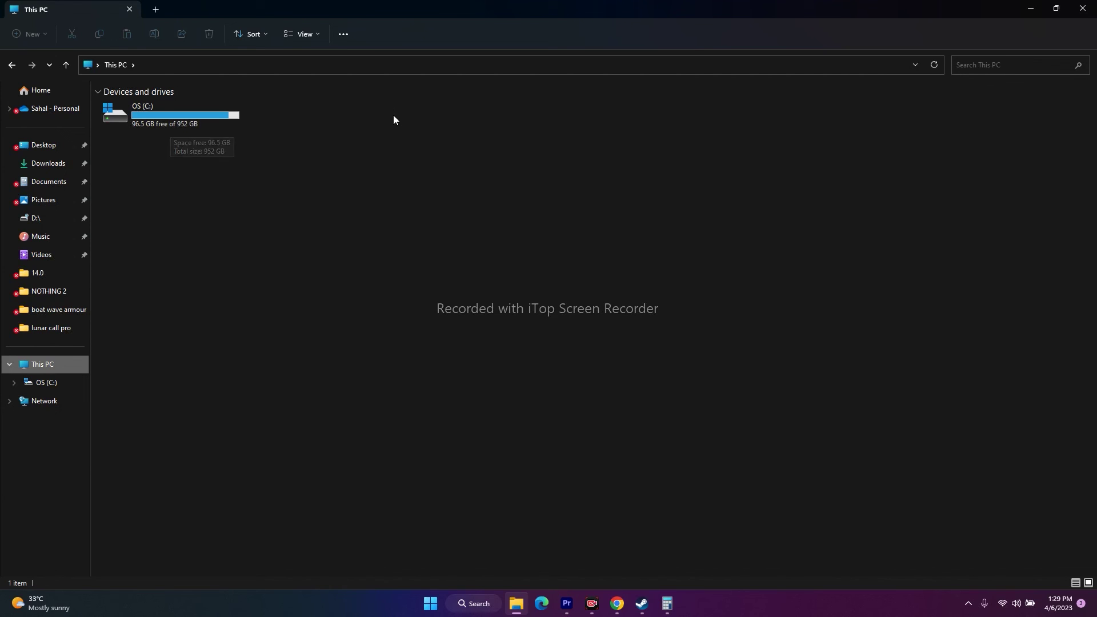
pyautogui.click(1082, 8)
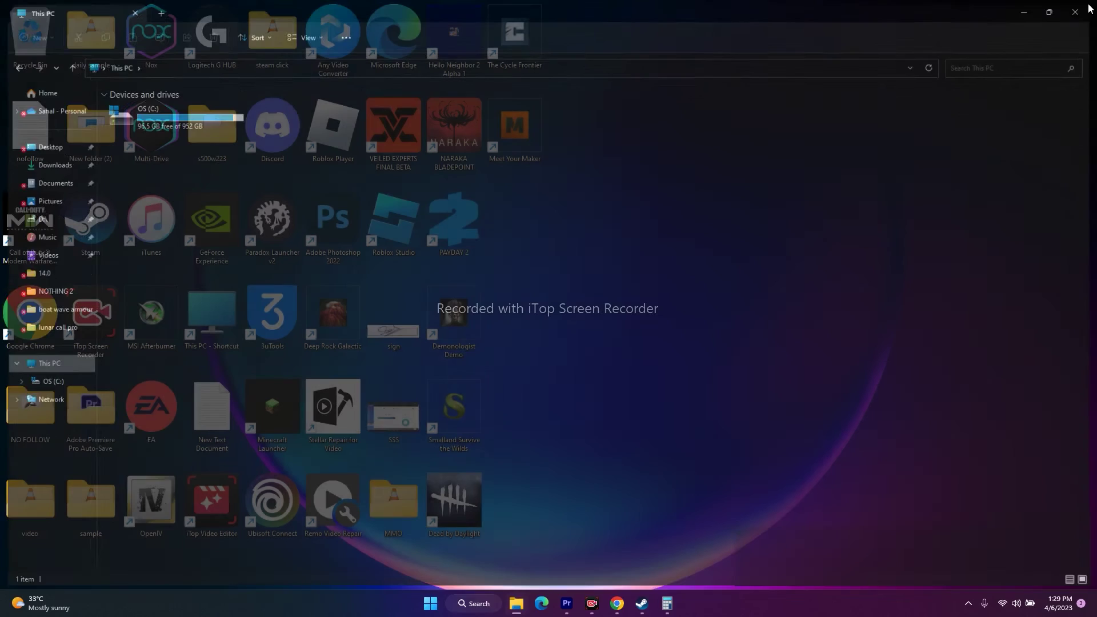
pyautogui.click(649, 602)
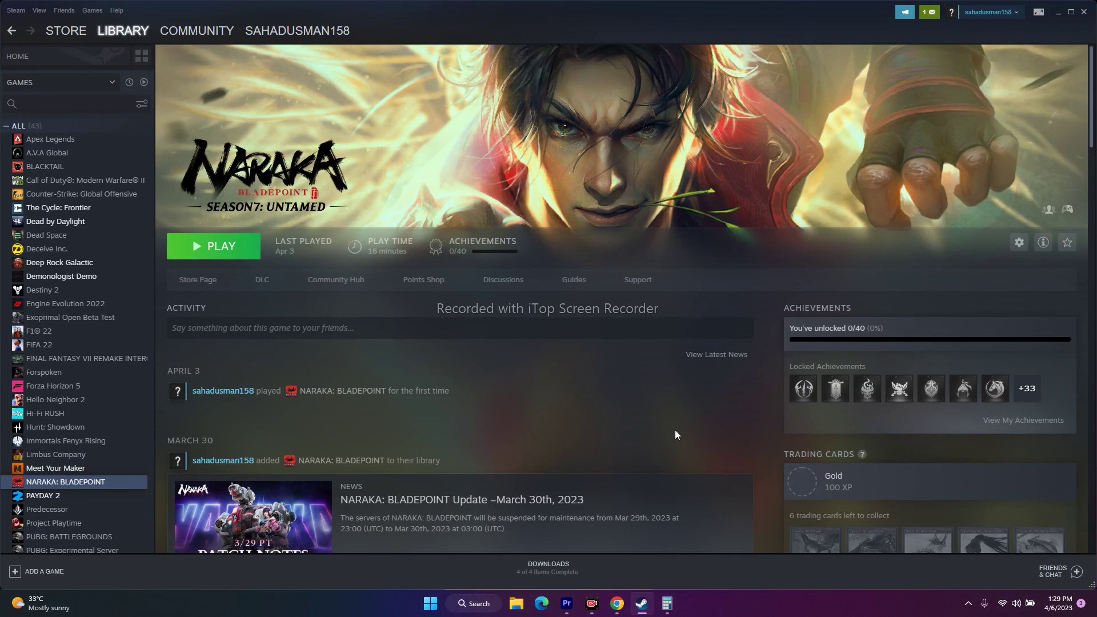